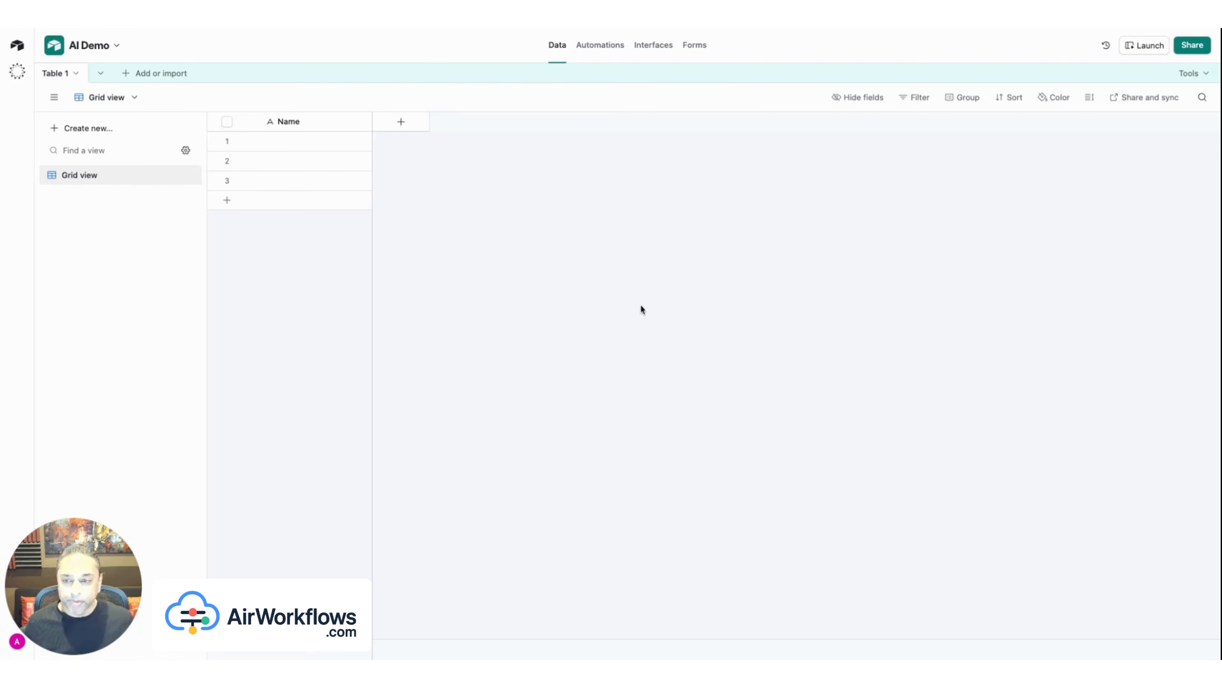
Delete the second and third empty records from Table 1
click(305, 160)
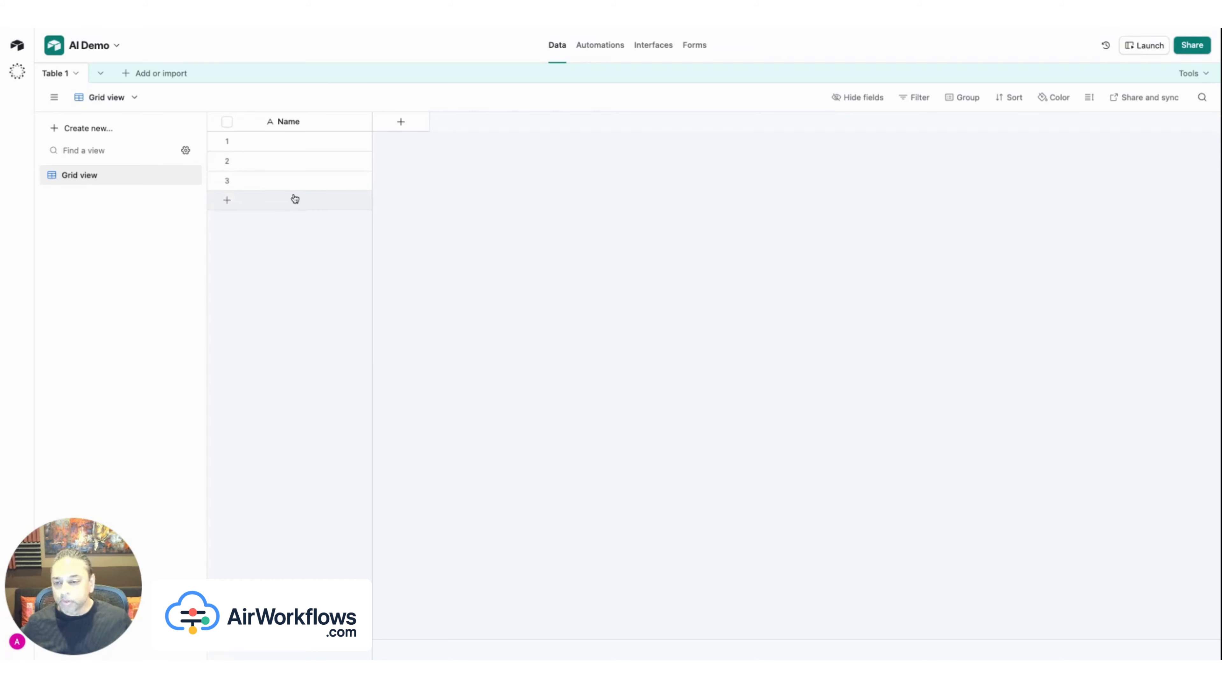
click(226, 162)
click(227, 181)
right_click(314, 164)
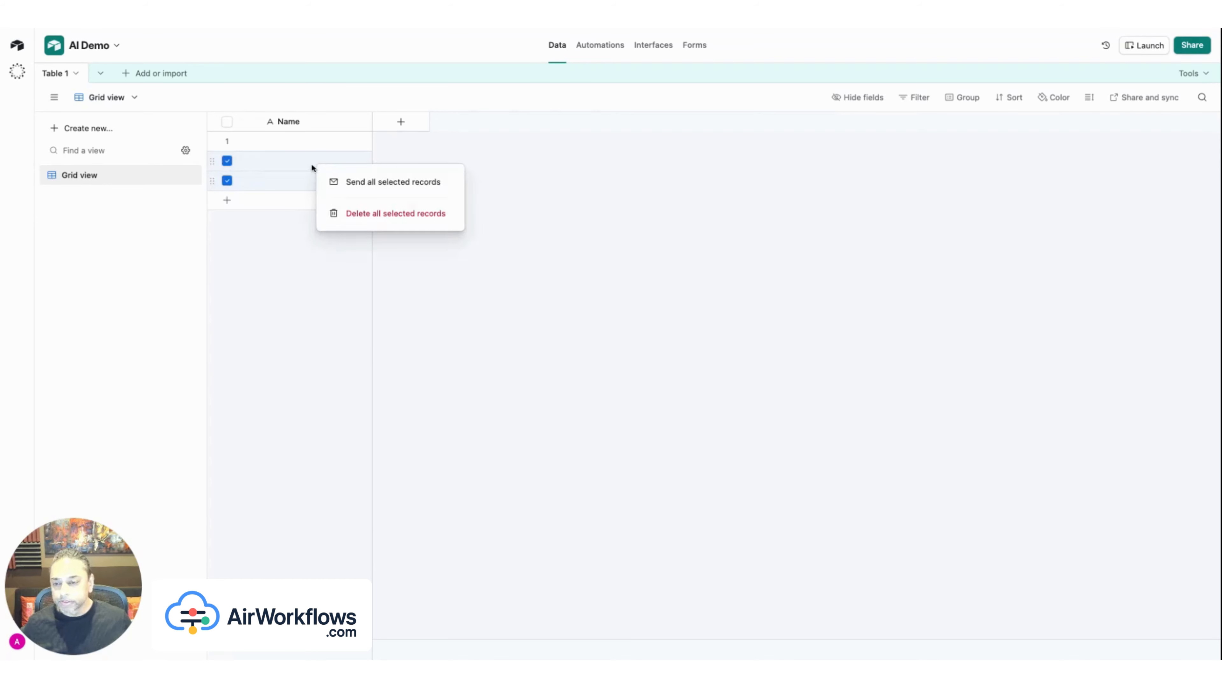
click(381, 213)
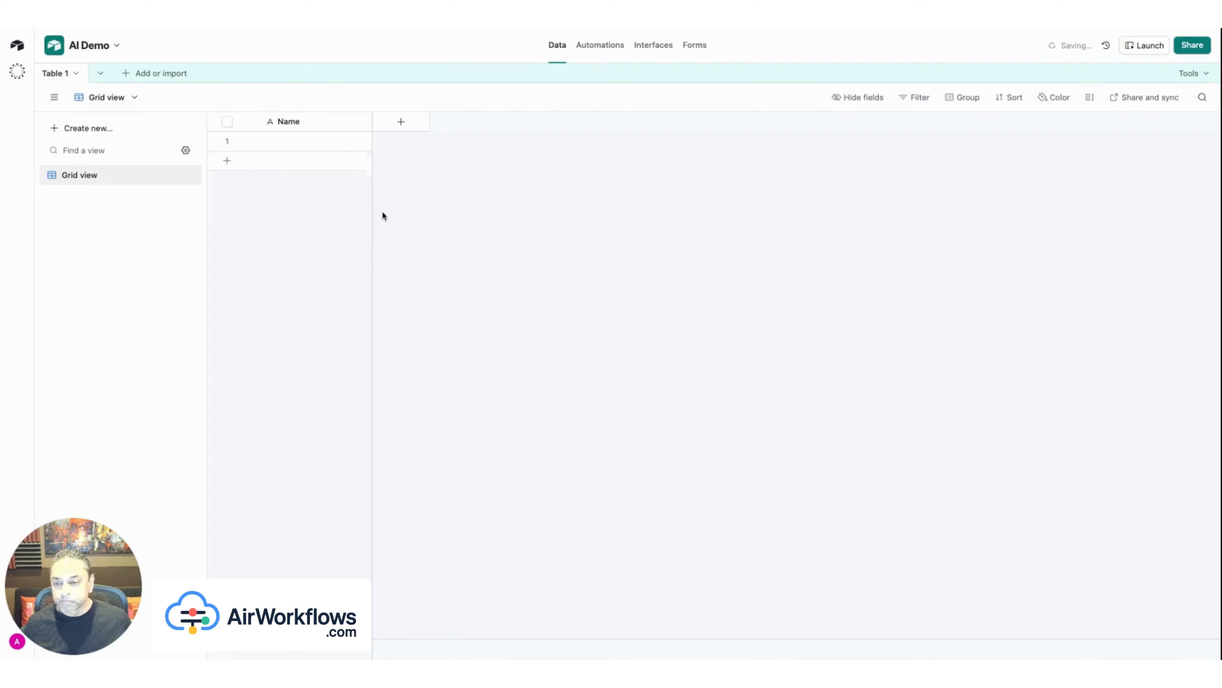
Edit the primary Name field and rename it "Website"
click(313, 140)
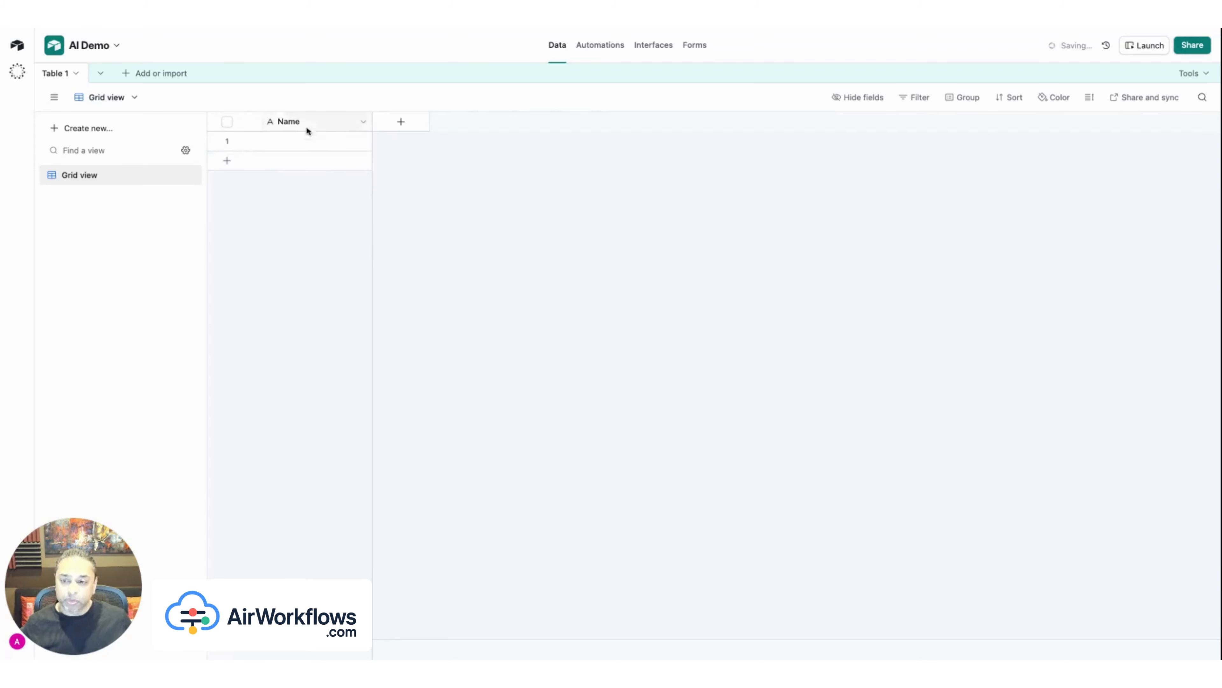
right_click(290, 126)
click(314, 151)
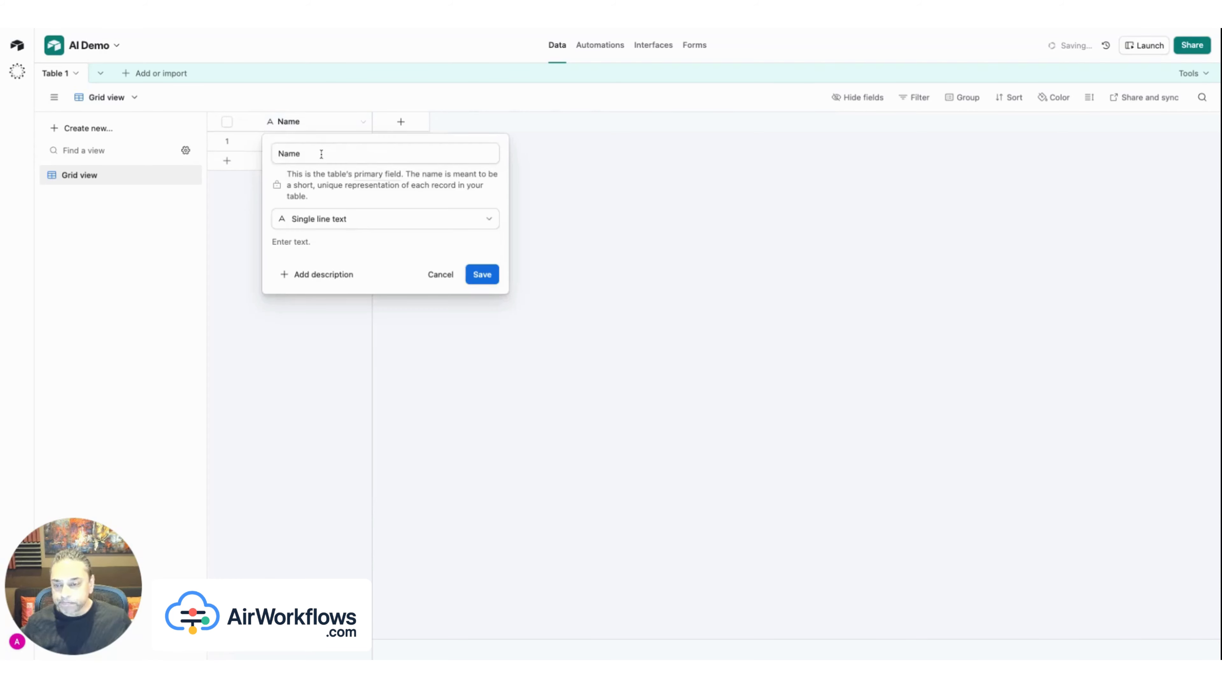
drag(321, 154, 277, 152)
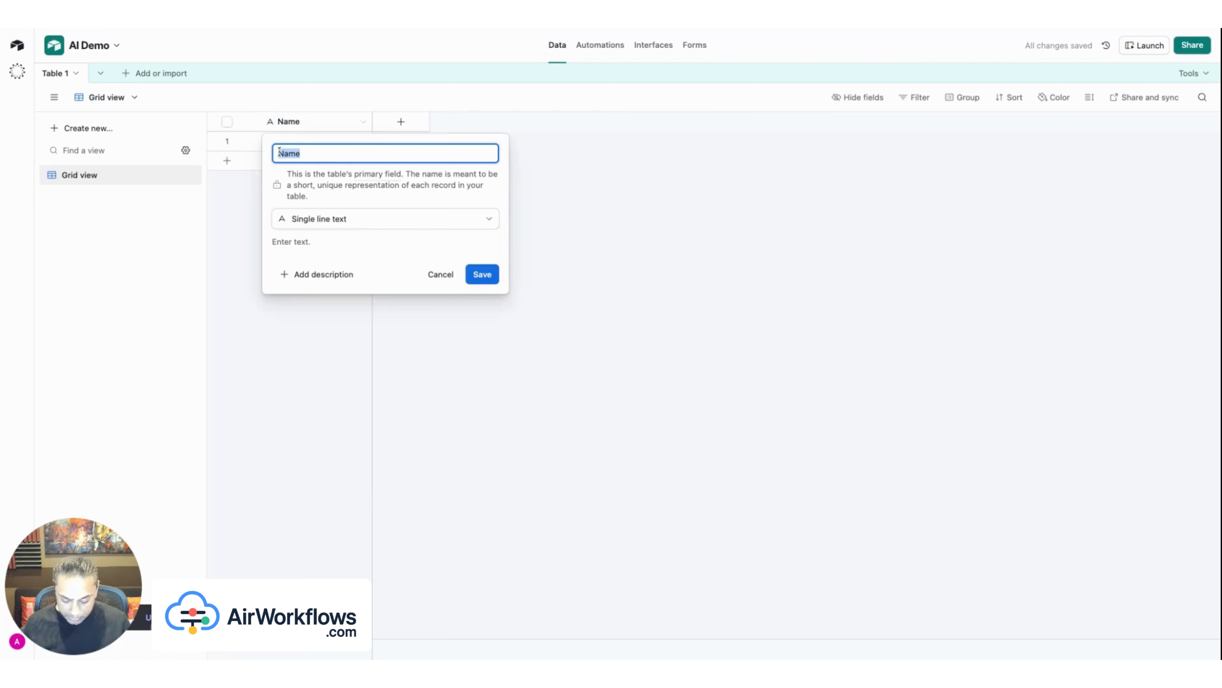
text(website)
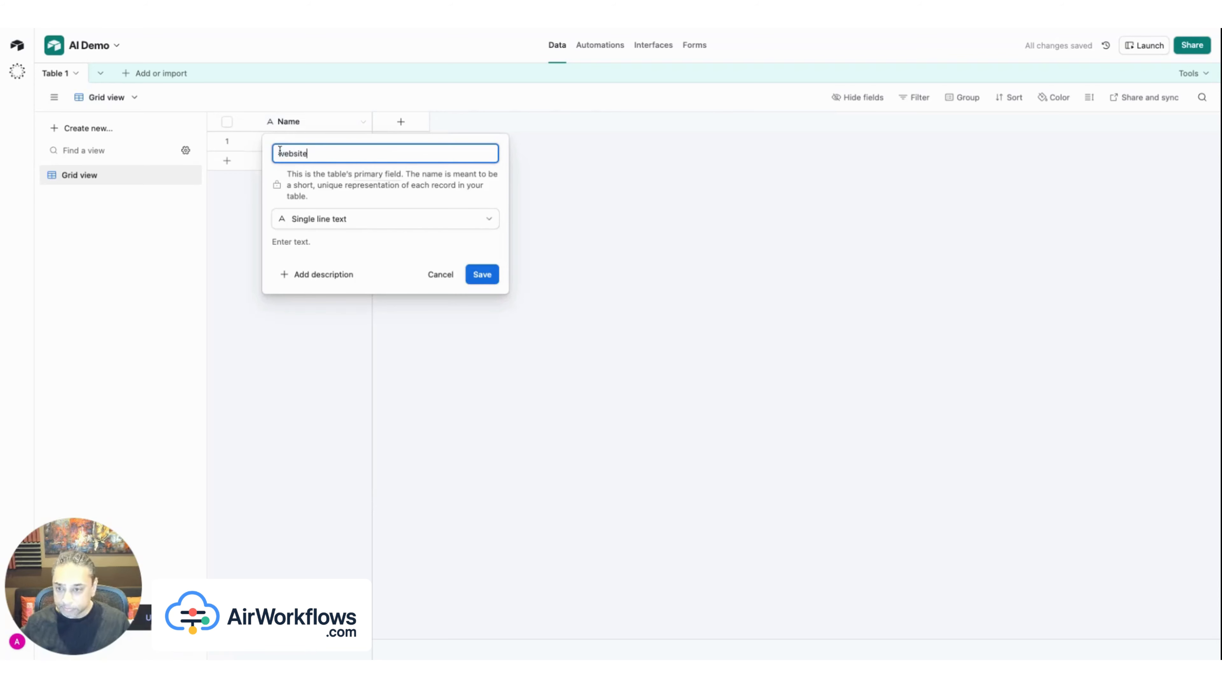
key(BackSpace)
key(BackSpace)
key(BackSpace)
key(BackSpace)
text(Website)
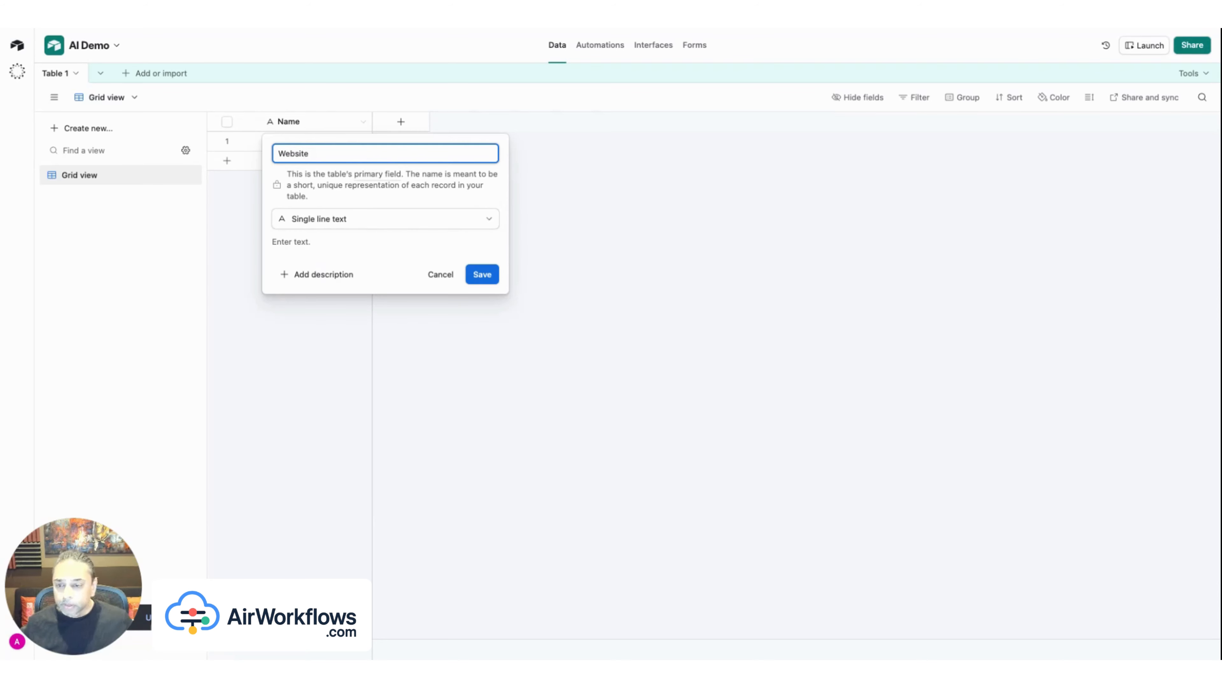
Change the Website field's type to URL and save the field
click(366, 219)
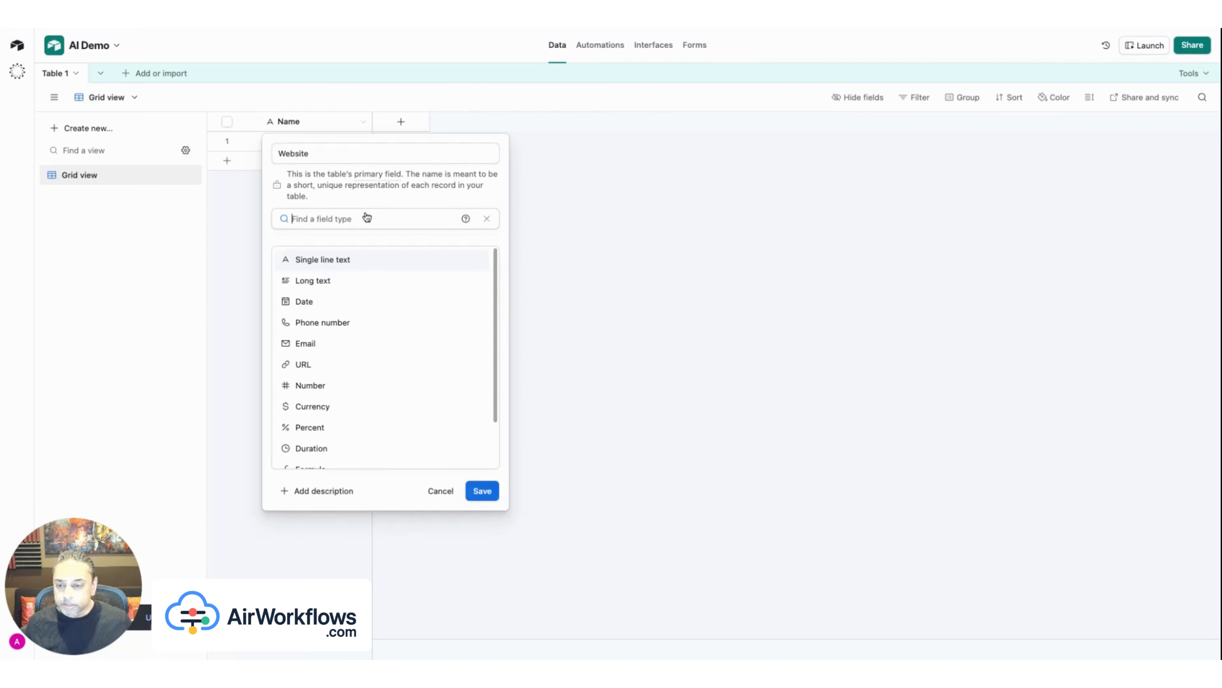
click(335, 375)
click(493, 289)
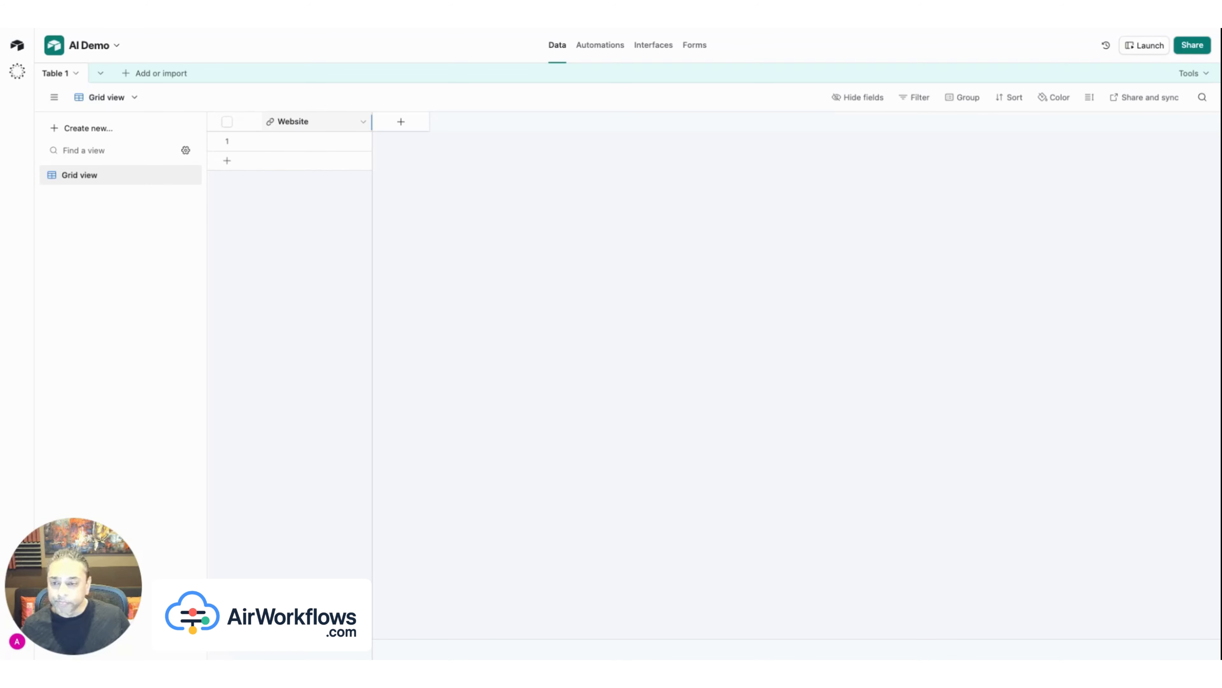
click(305, 143)
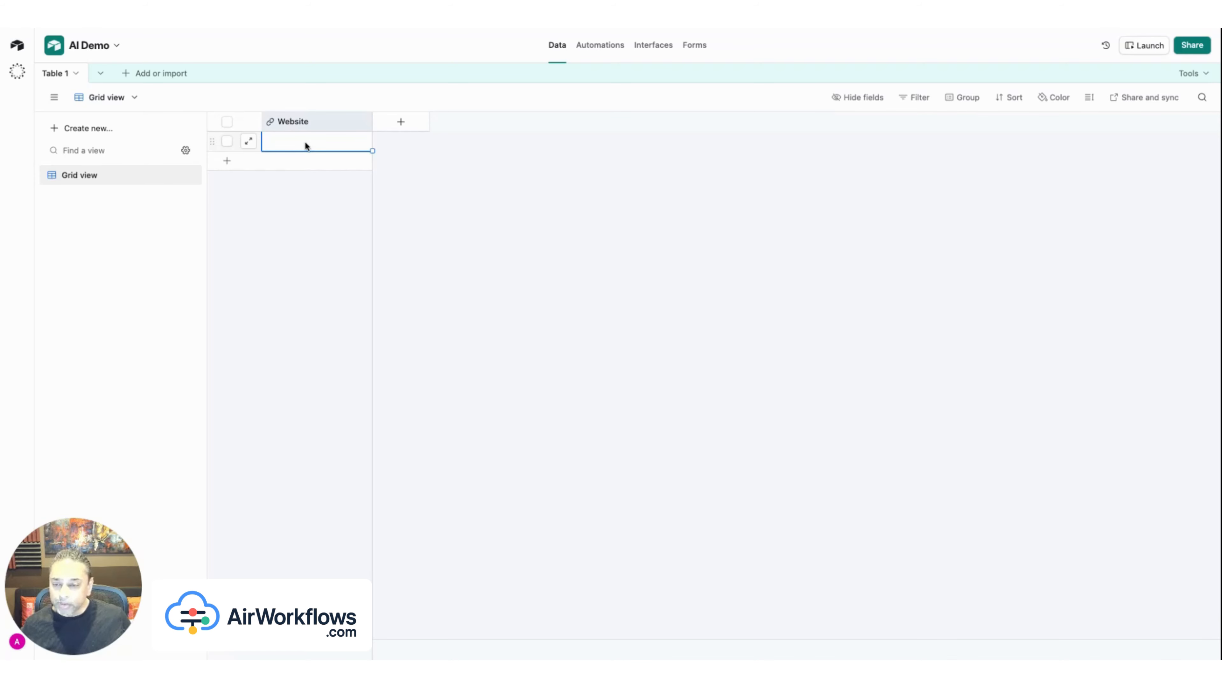
click(305, 143)
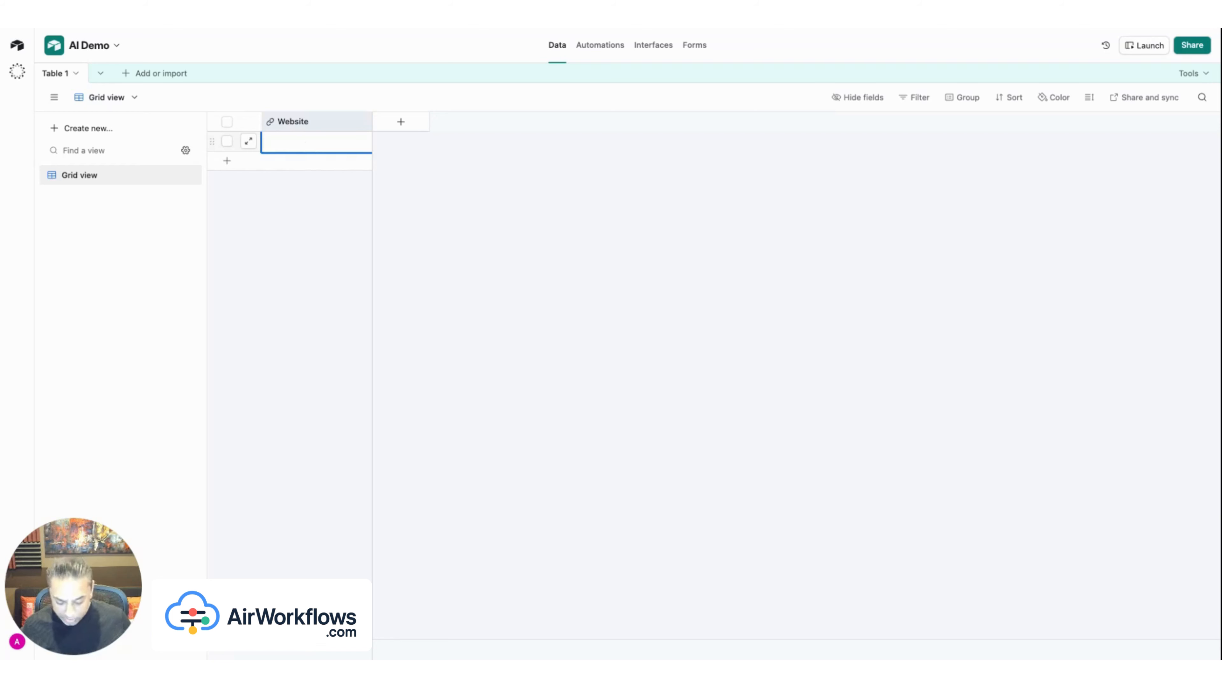
text(https:?/)
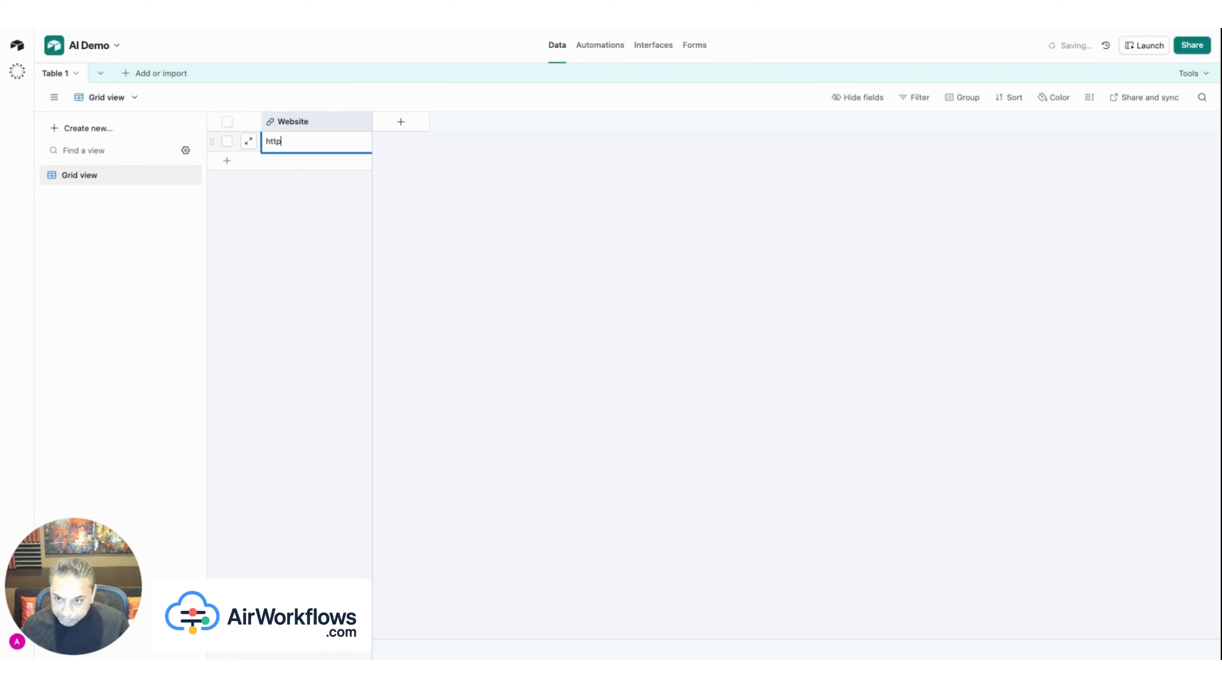
key(BackSpace)
key(BackSpace)
text(//)
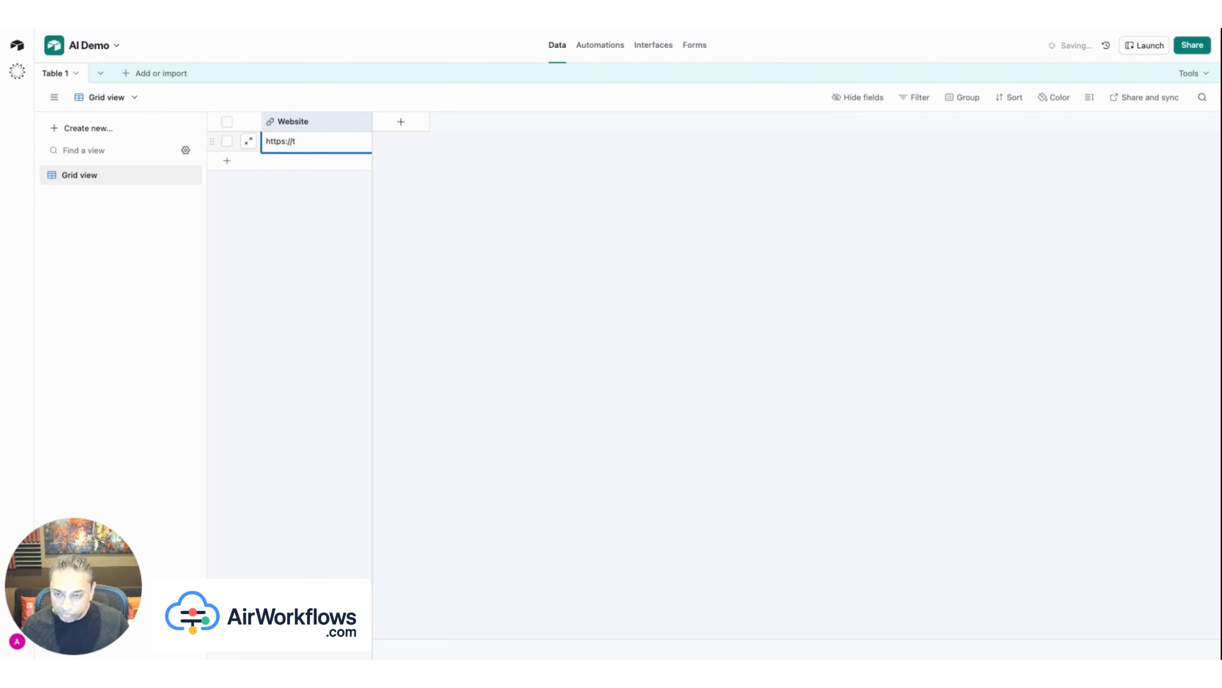
text(trophydep)
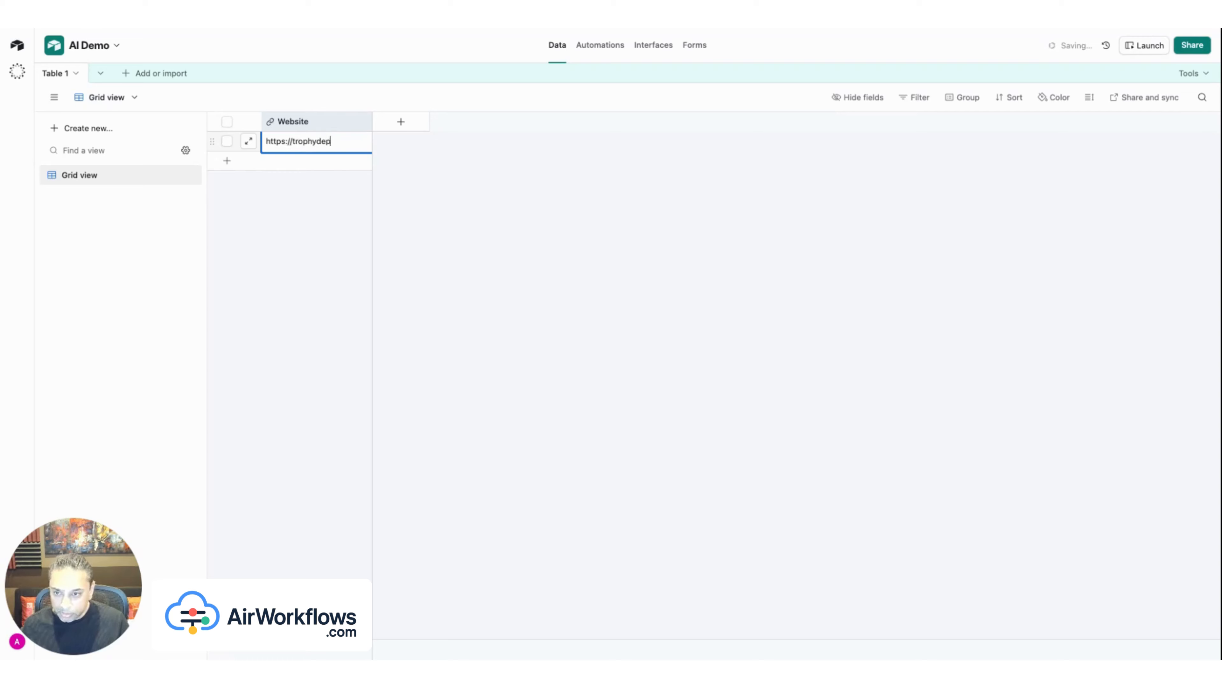
text(ot.com)
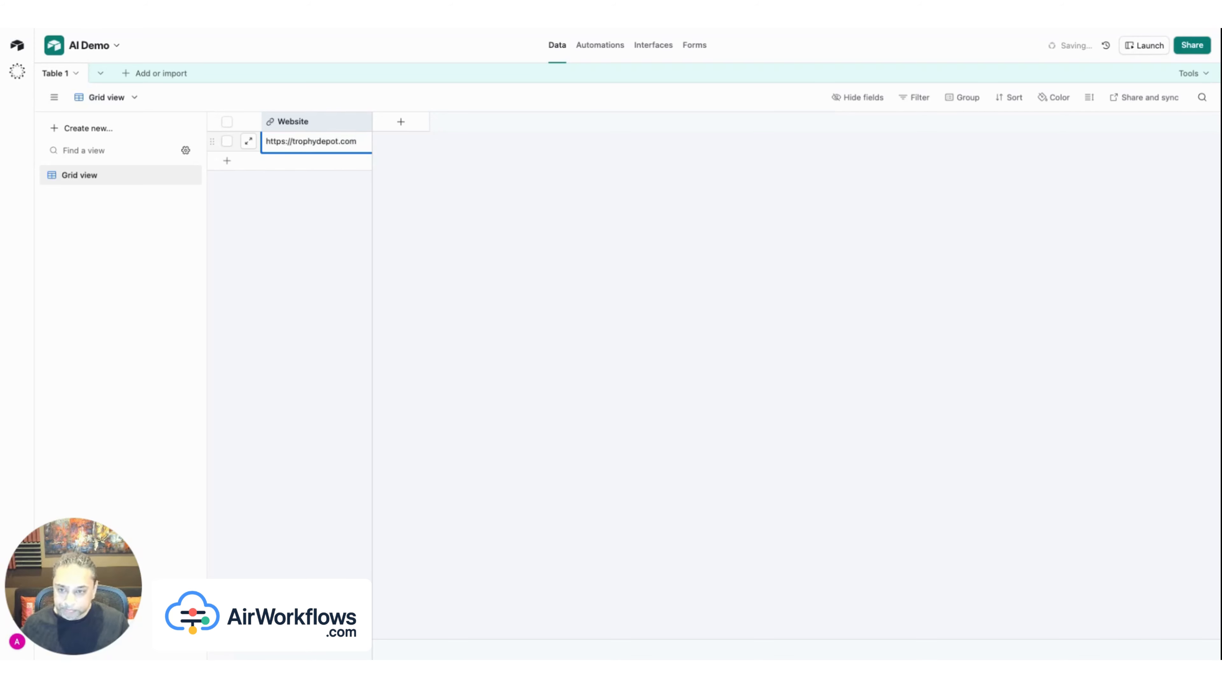
click(446, 174)
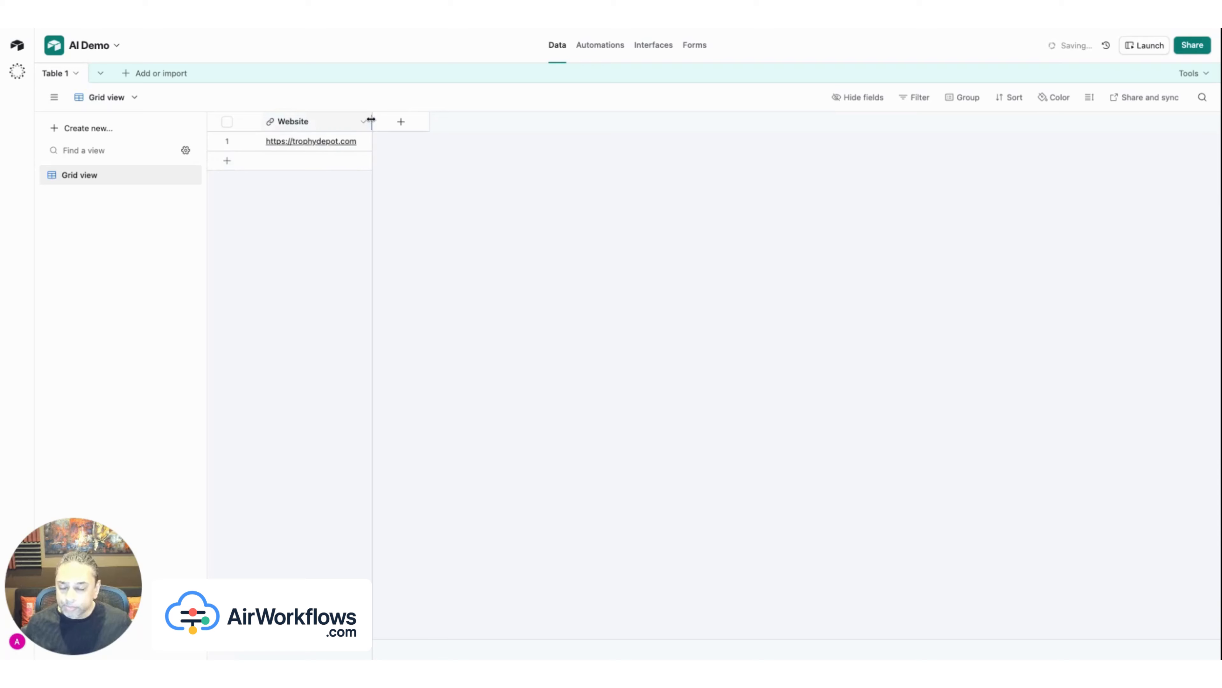
drag(371, 121, 435, 121)
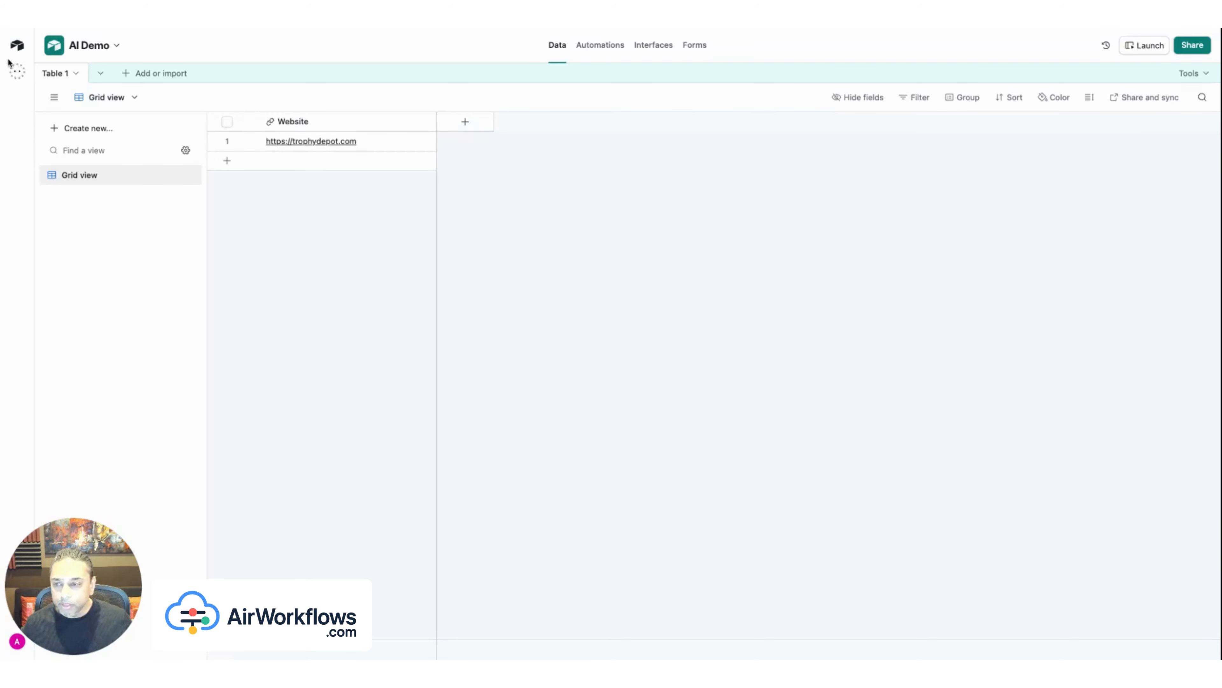
Start an AI assistant prompt: "add a new field agent that will analyze the webiste in this record and research the site to pull"
click(18, 72)
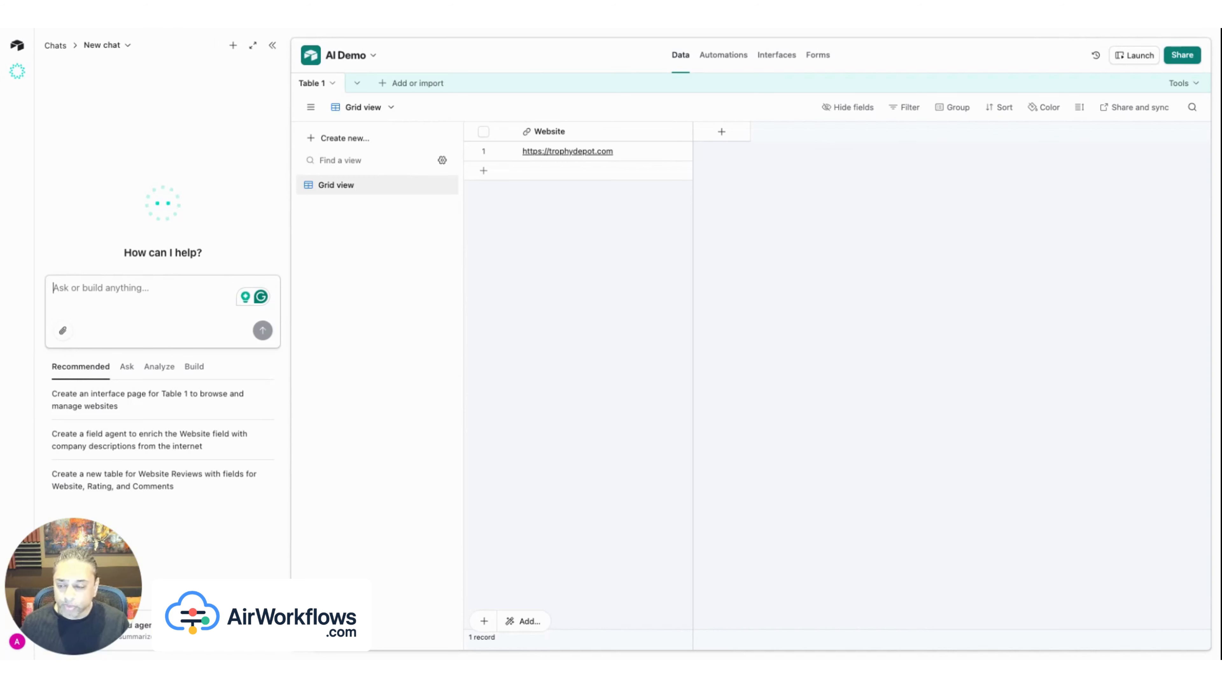
text(add a new f)
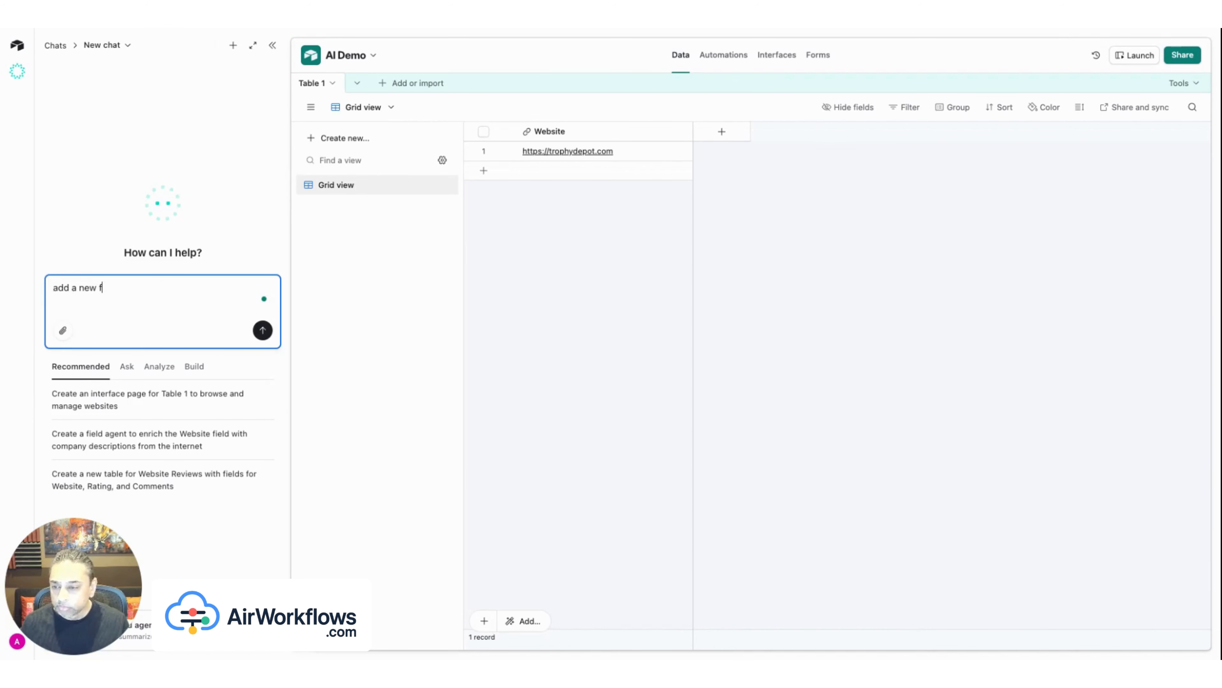
text(ield agent that wi)
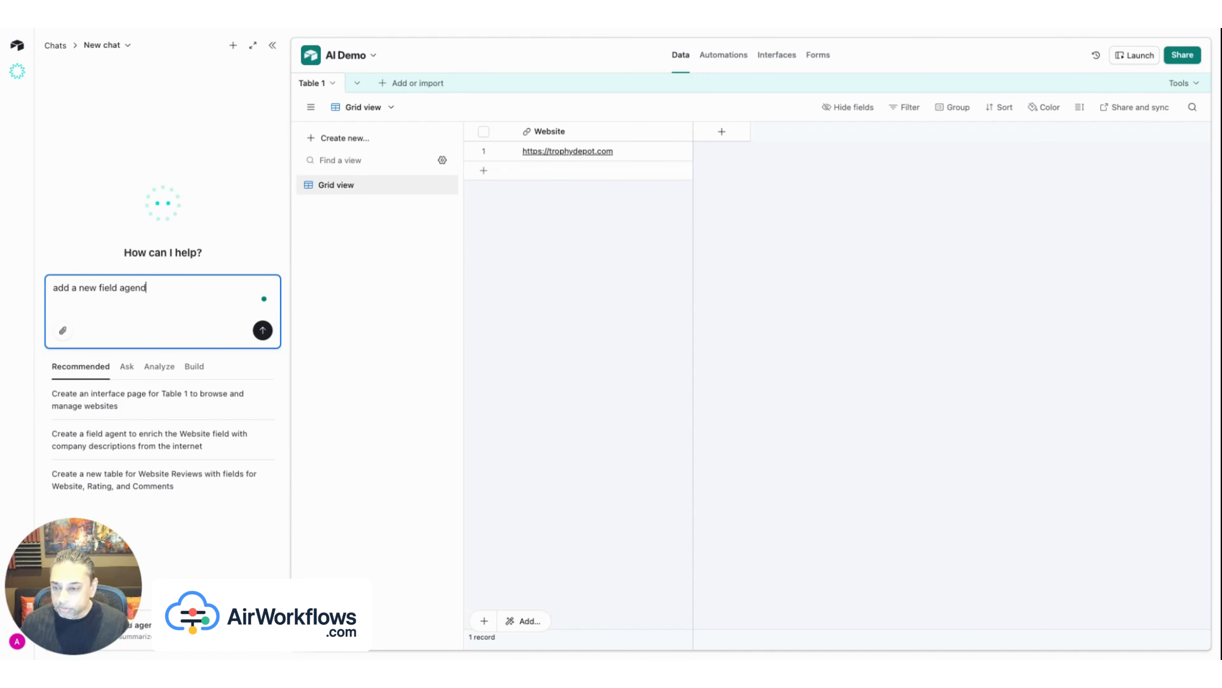
text(ll analyze the web)
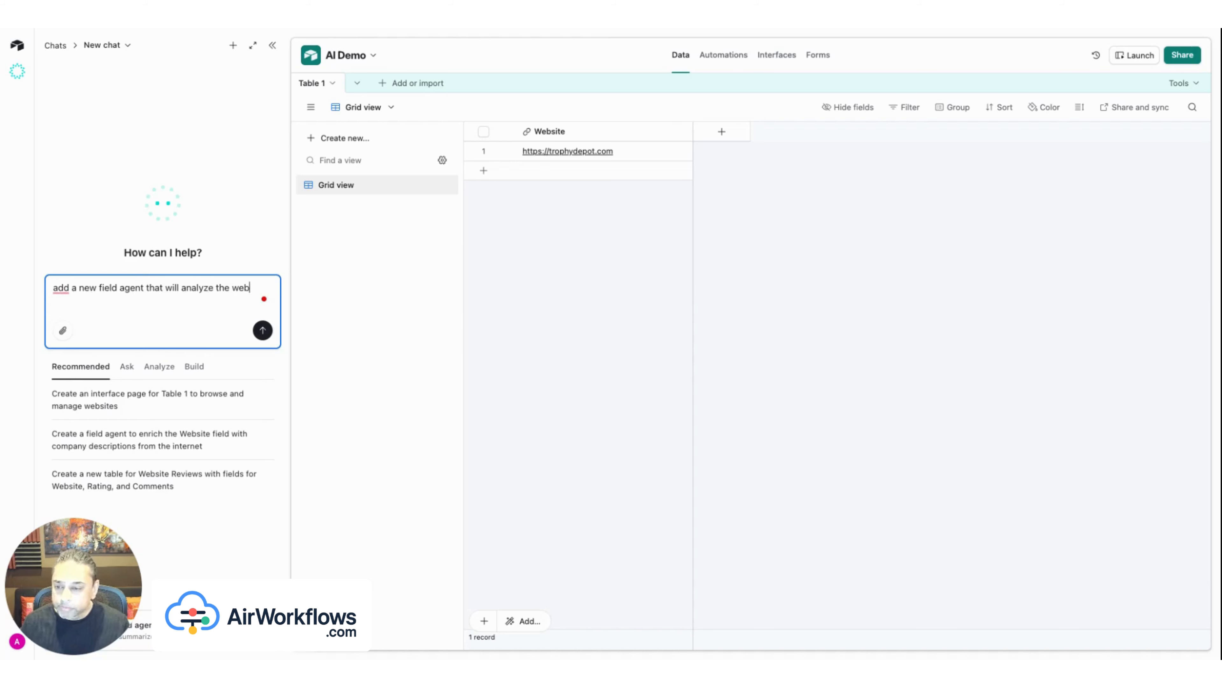
text(iste in this re)
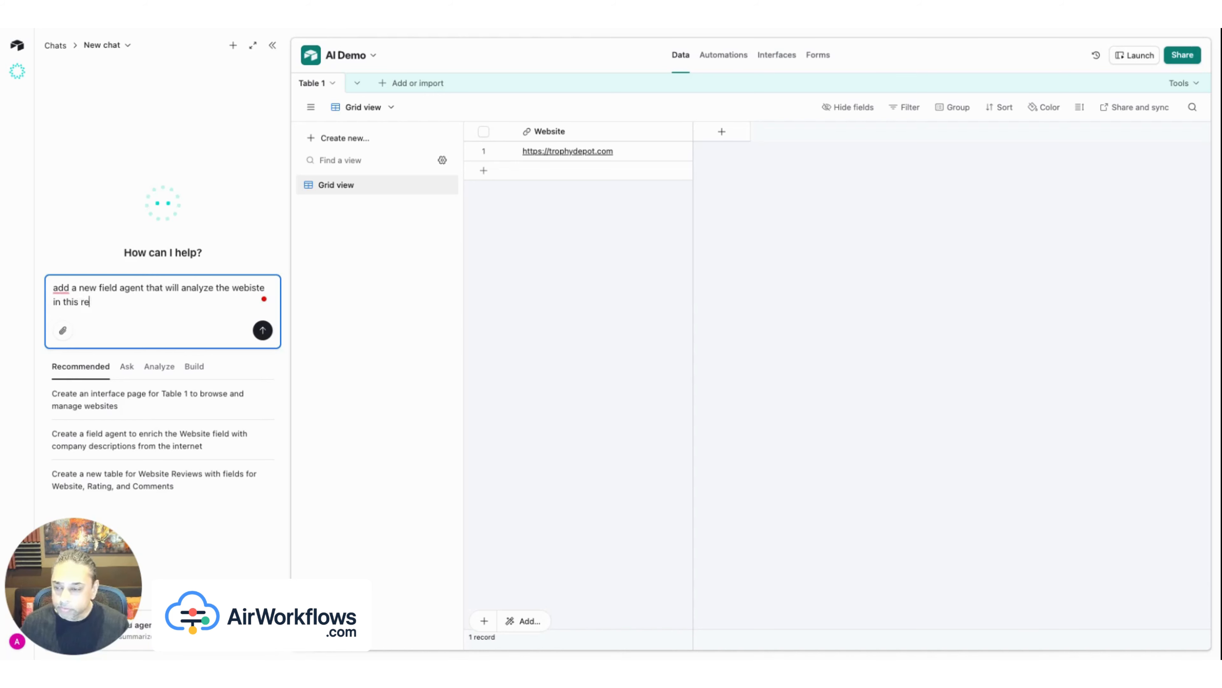
text(cord and )
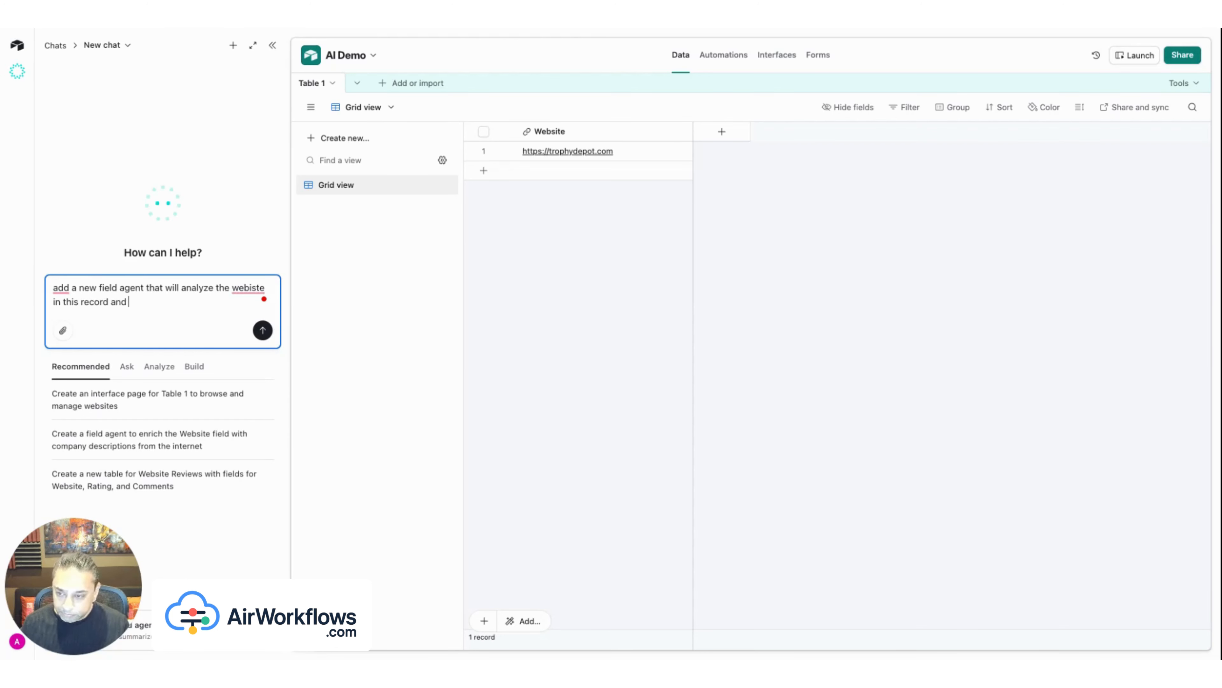
text(r)
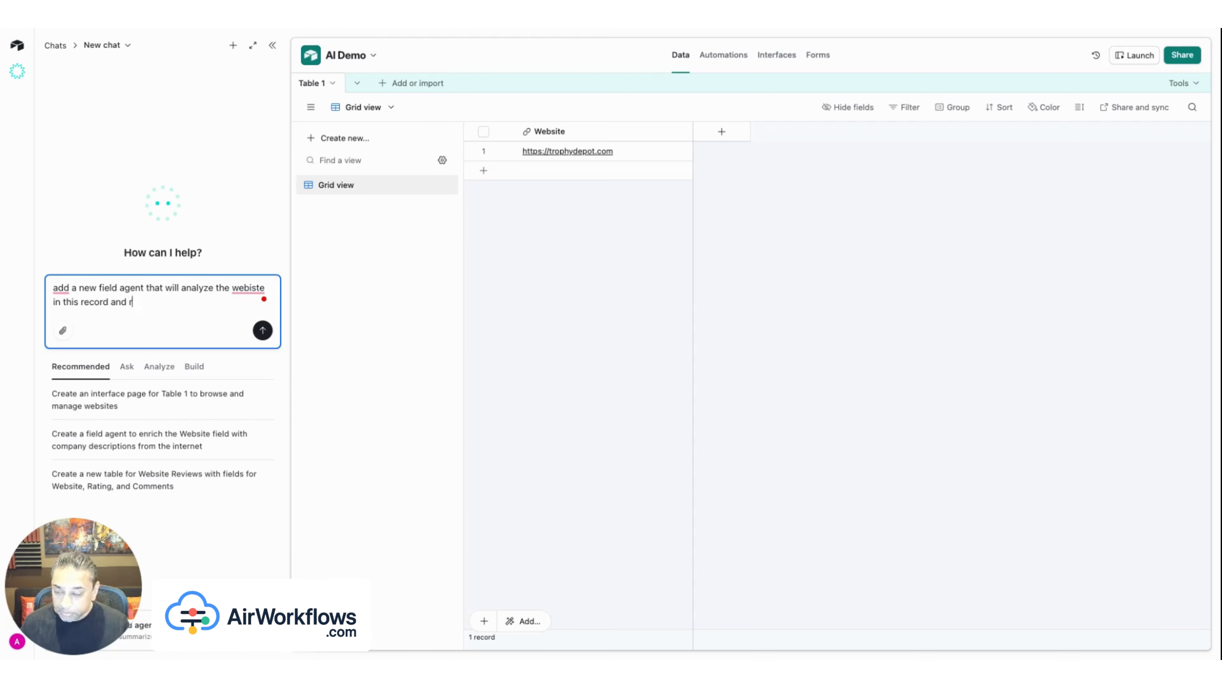
text(esea)
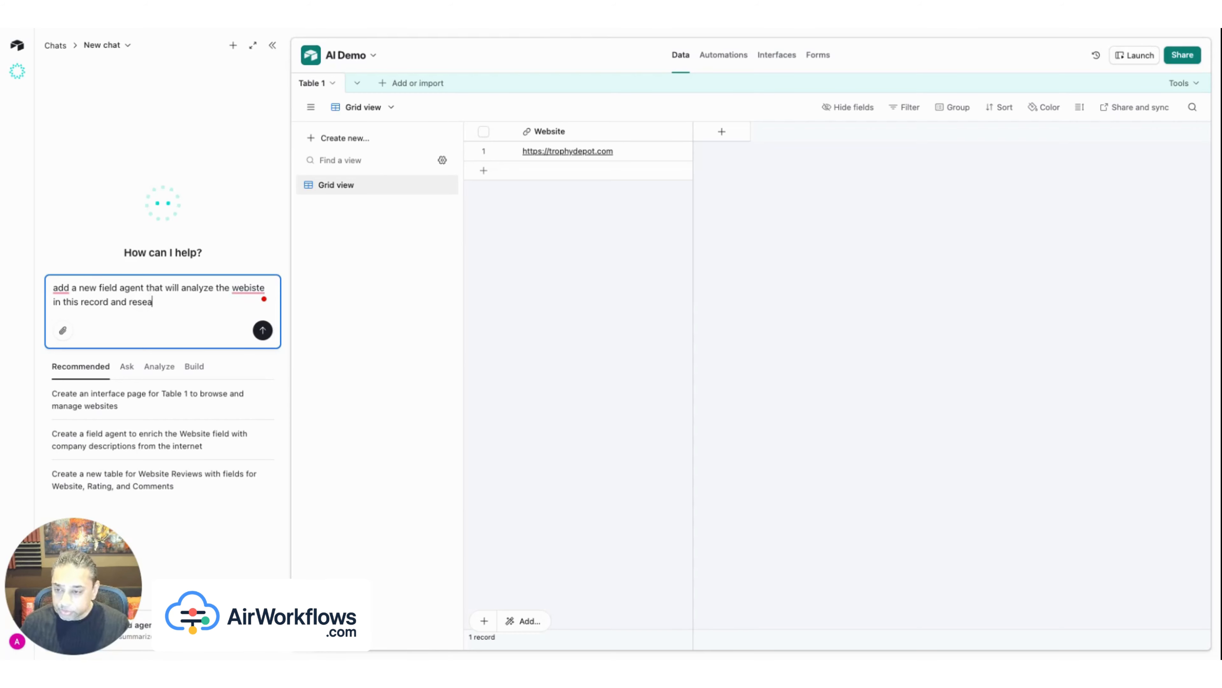
text(rch the site to pull )
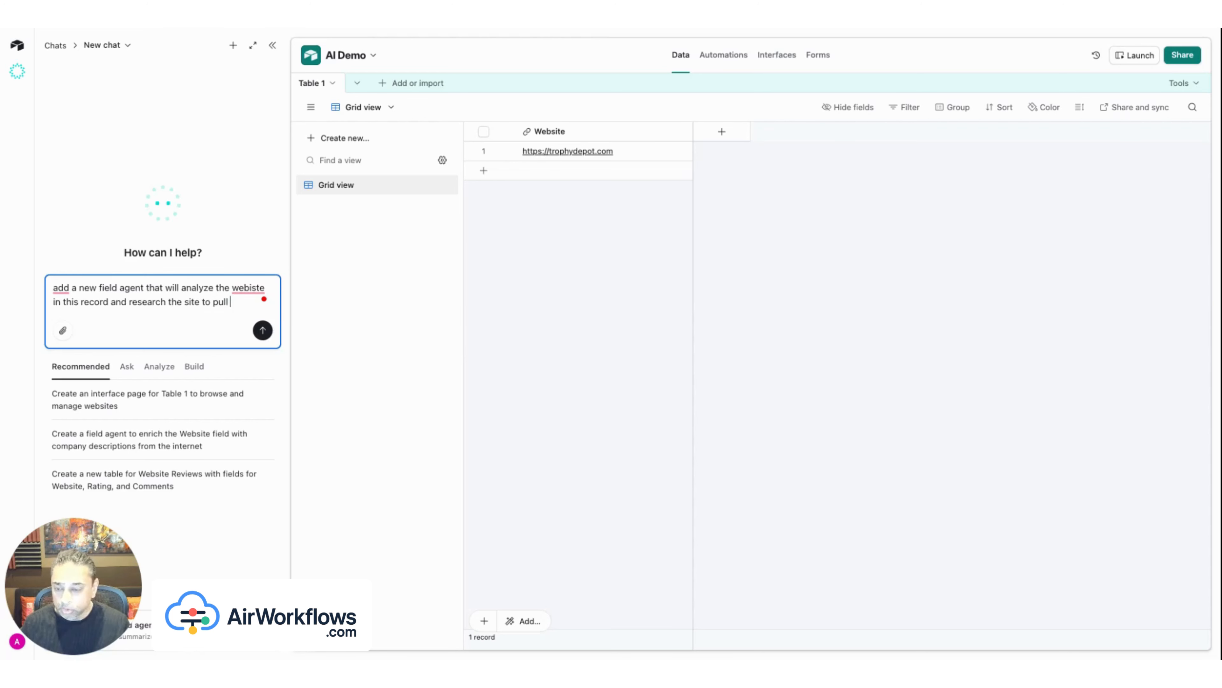
Continue the prompt with "the top keywords", and remove "top keywords" from it again, keeping "the"
text(the top)
text( key)
text(words)
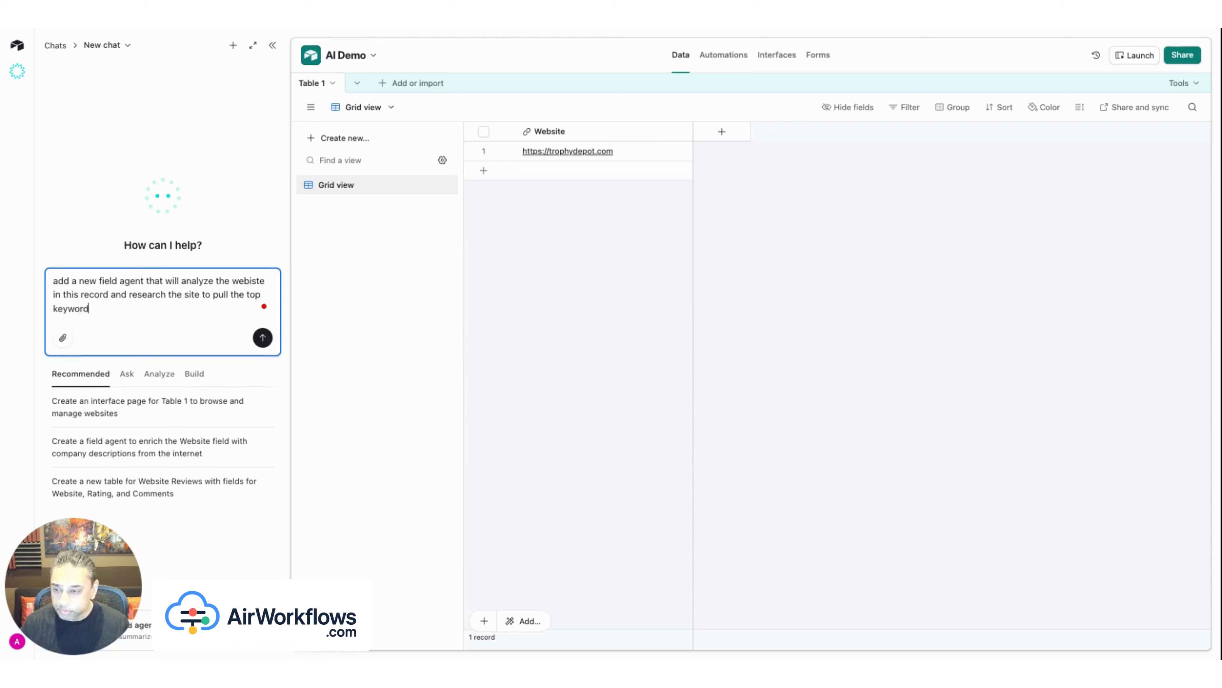
key(BackSpace)
key(BackSpace)
key(BackSpace)
key(BackSpace)
key(BackSpace)
key(BackSpace)
key(BackSpace)
key(BackSpace)
key(BackSpace)
key(BackSpace)
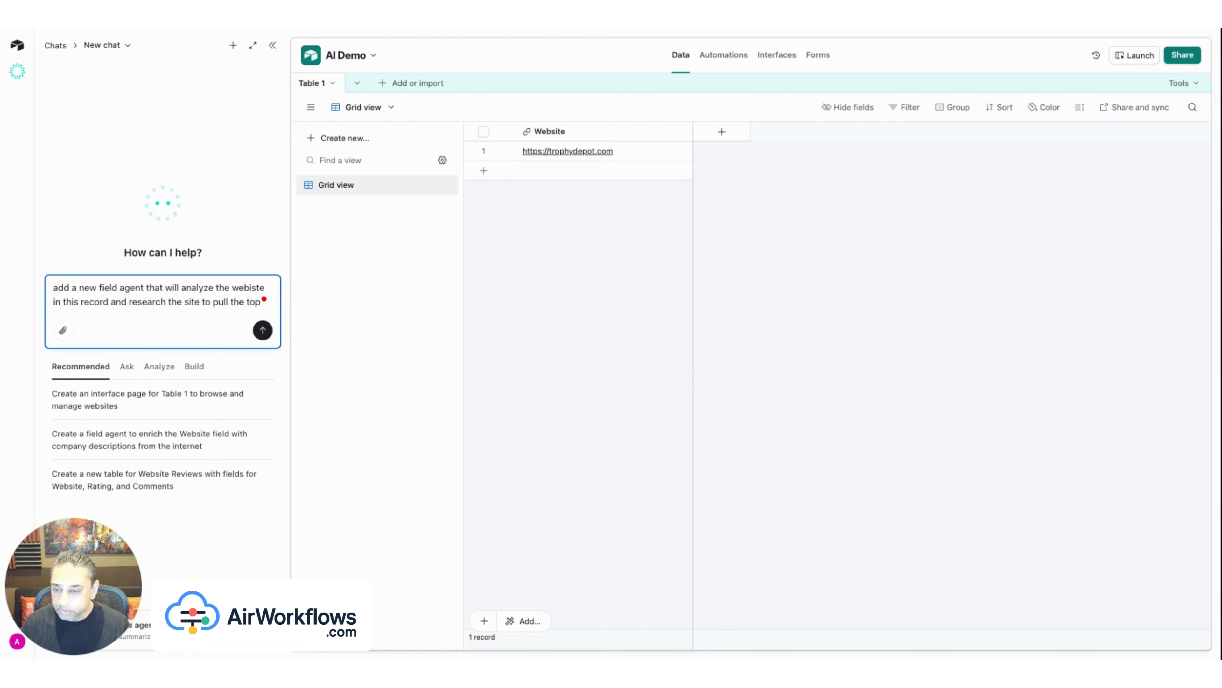
key(BackSpace)
key(BackSpace)
key(BackSpace)
Complete the prompt with "services offered by them" and submit it to the AI assistant
text(serv)
text(i)
text(ices offr)
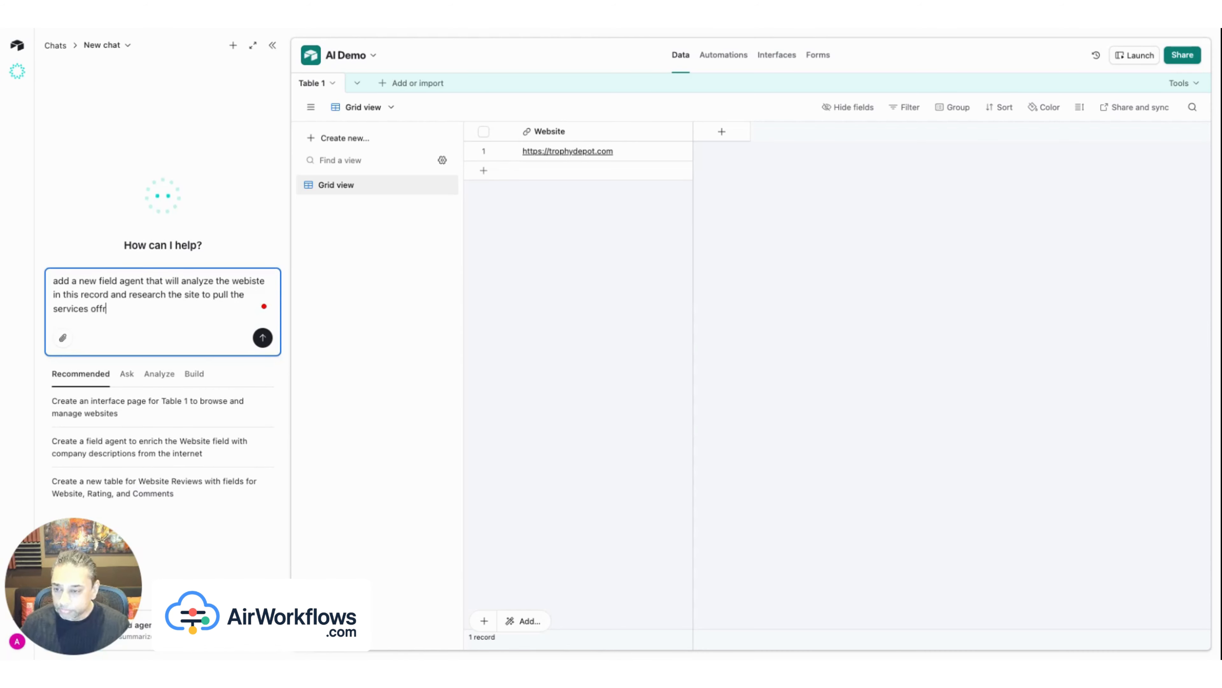
key(BackSpace)
text(ered by them)
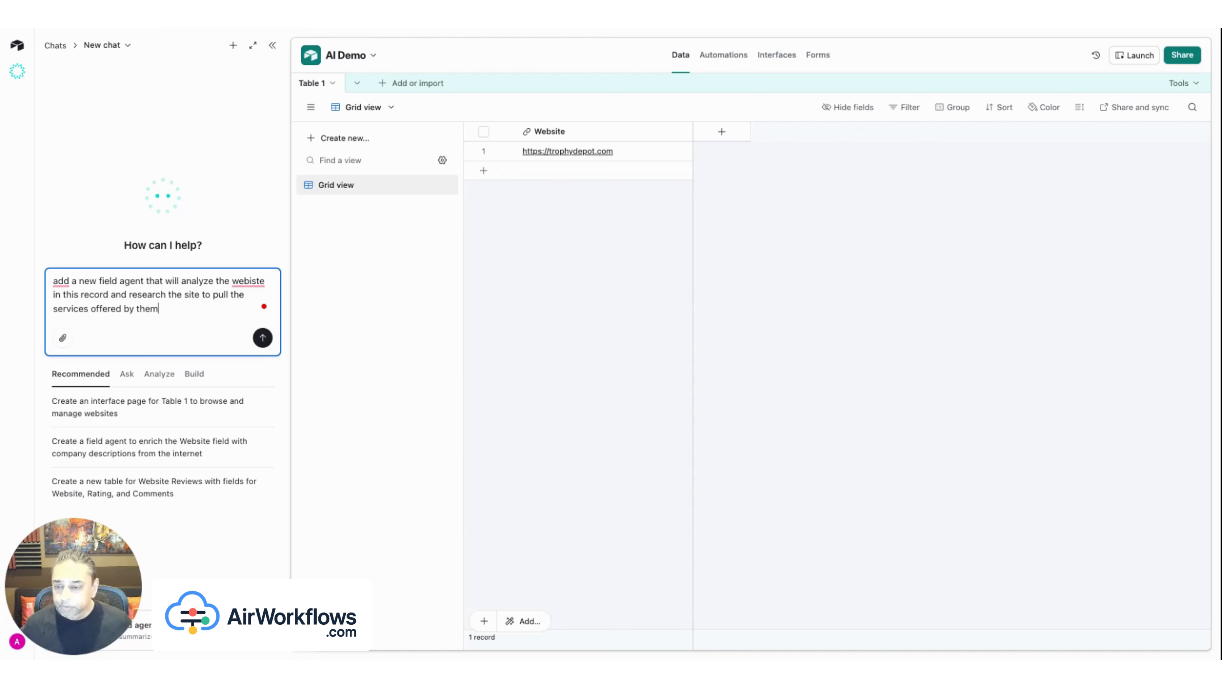
click(263, 338)
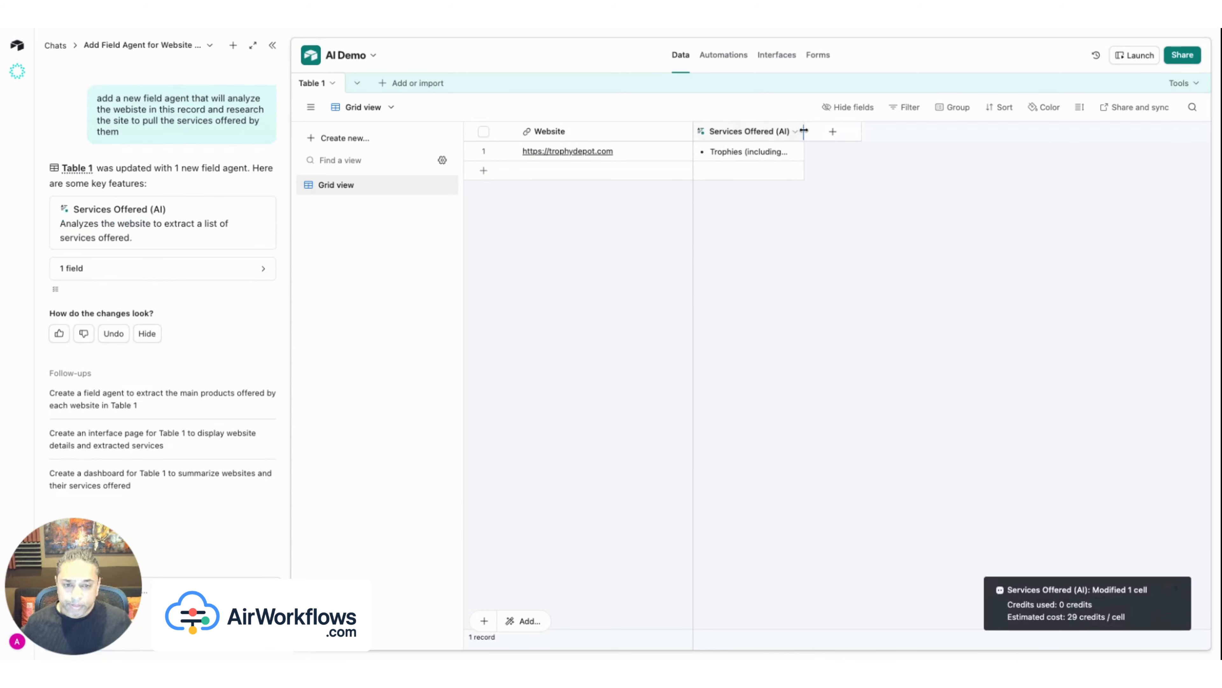
Widen the Services Offered (AI) column and expand the first record's cell to read its full content
drag(804, 131, 953, 126)
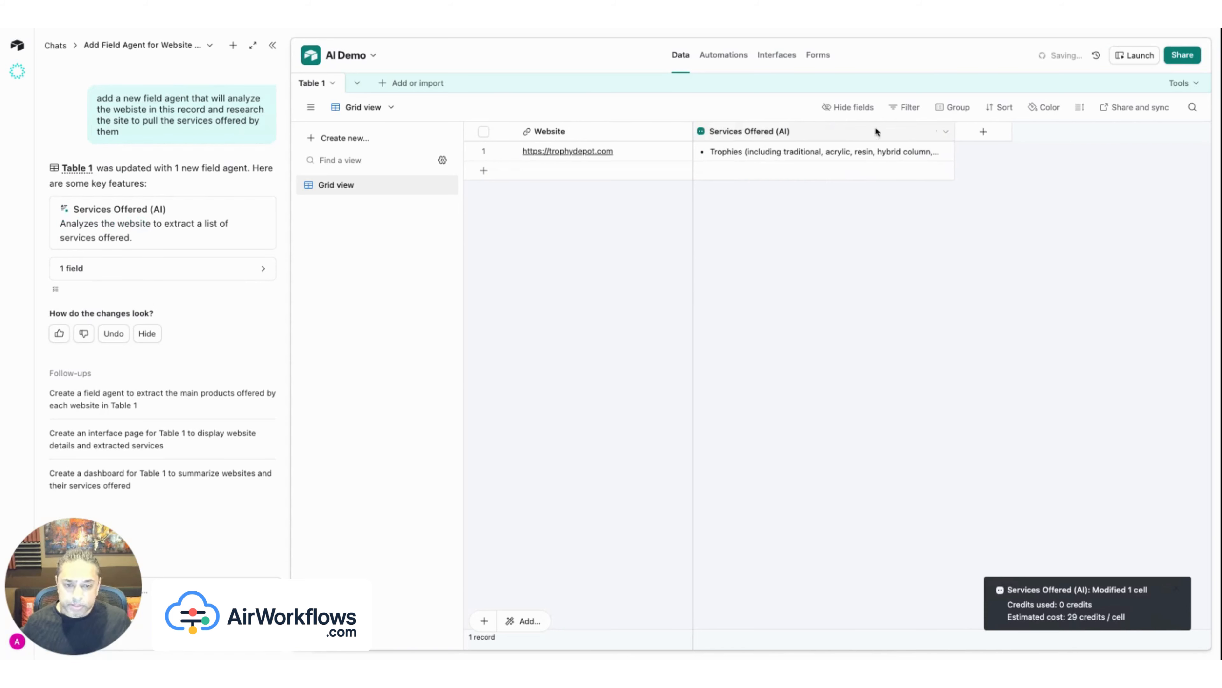
click(776, 156)
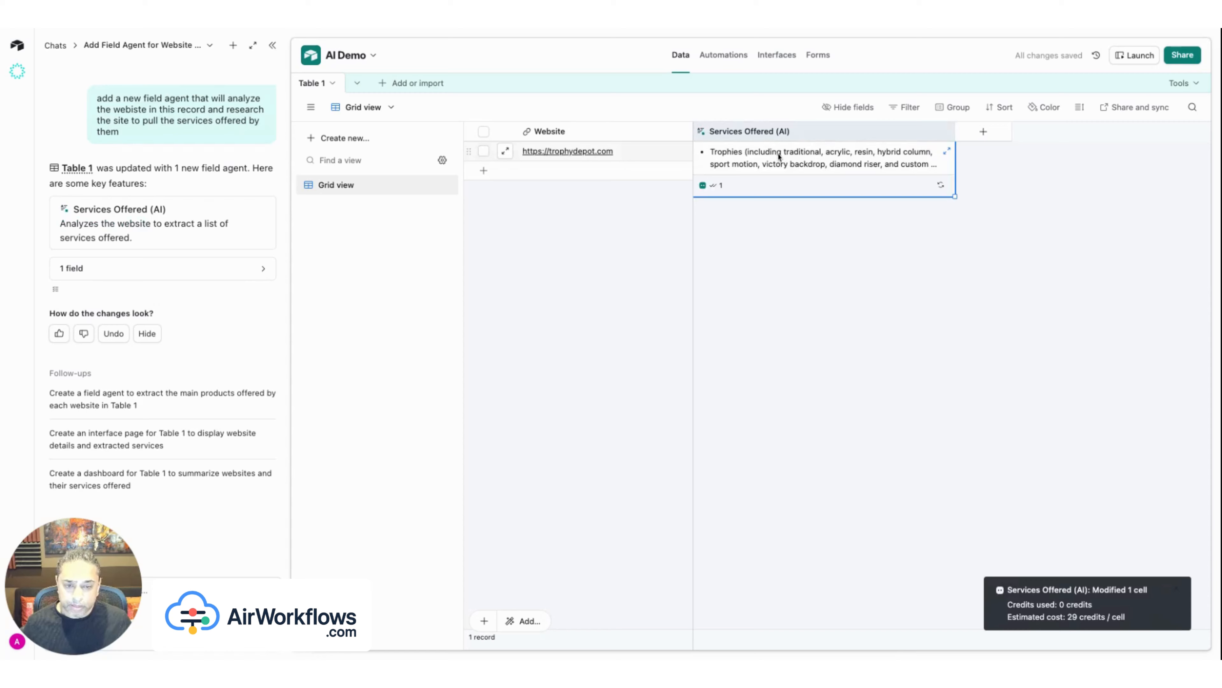
click(945, 152)
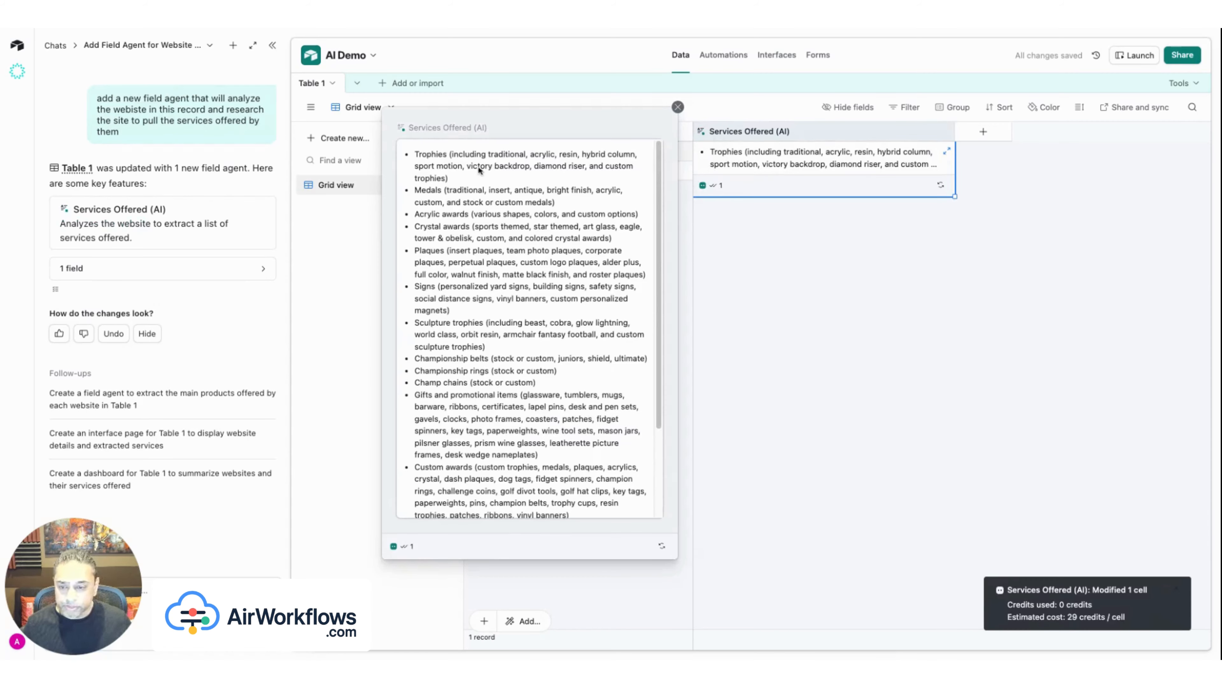
Read through the full Services Offered (AI) list of the first record and close the expanded cell
scroll(439, 283, down, 5)
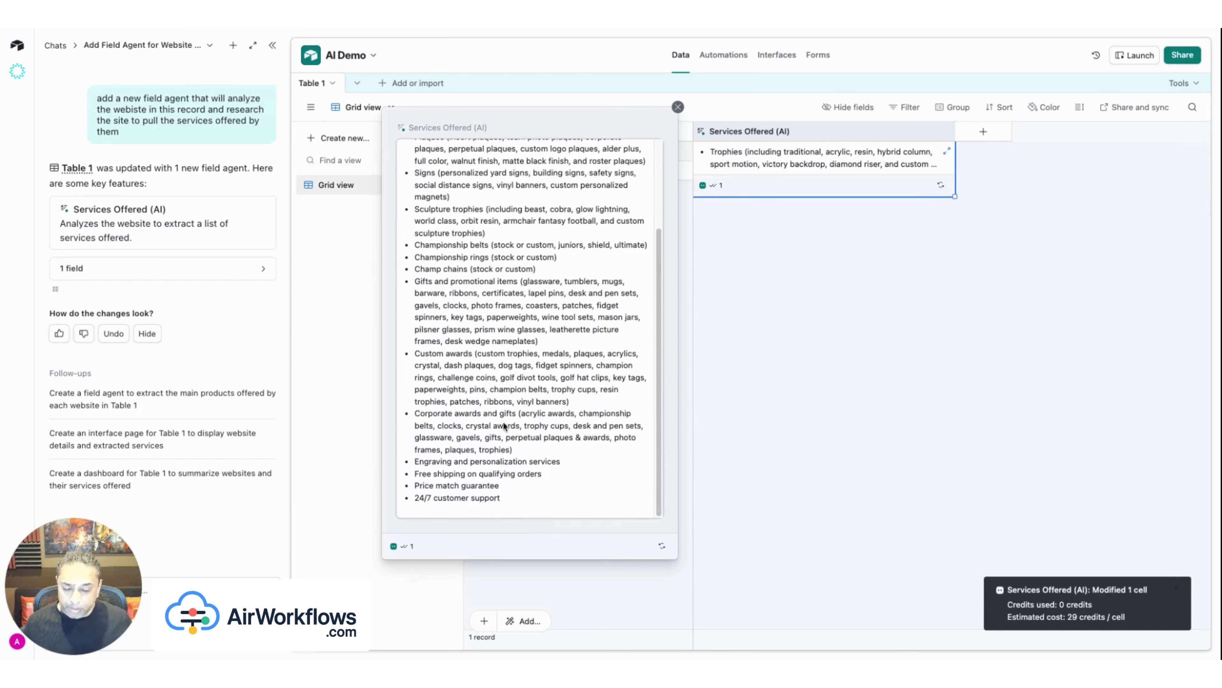
scroll(513, 394, up, 5)
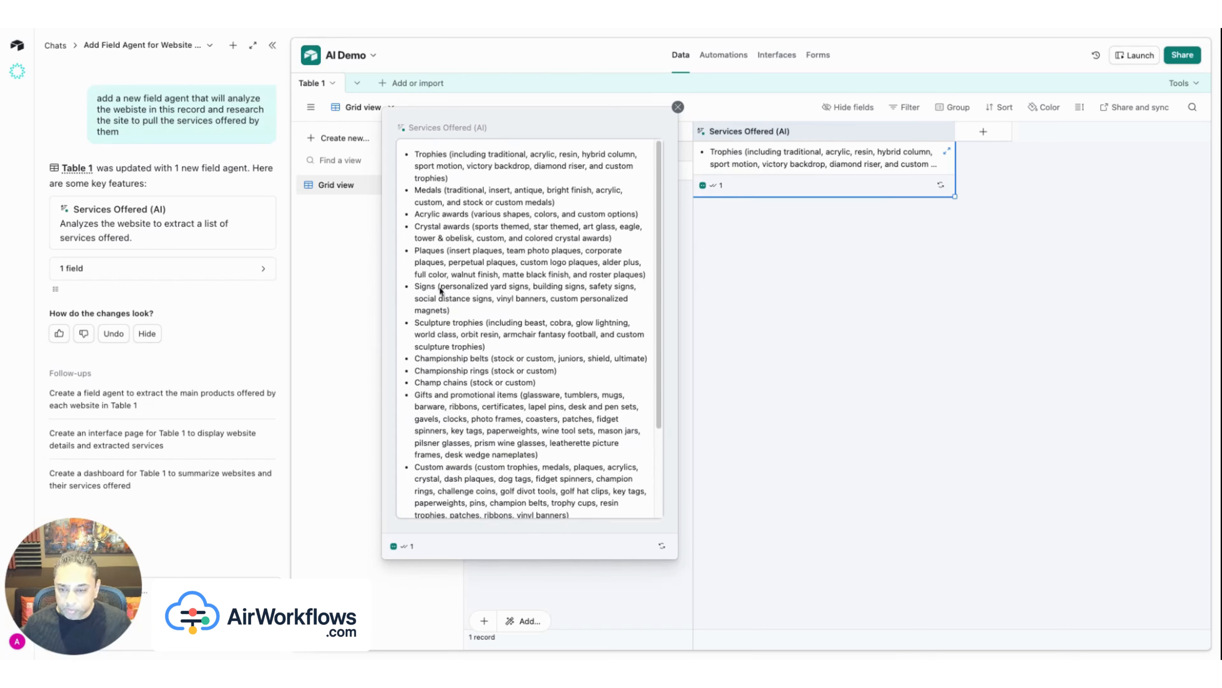
scroll(451, 463, down, 3)
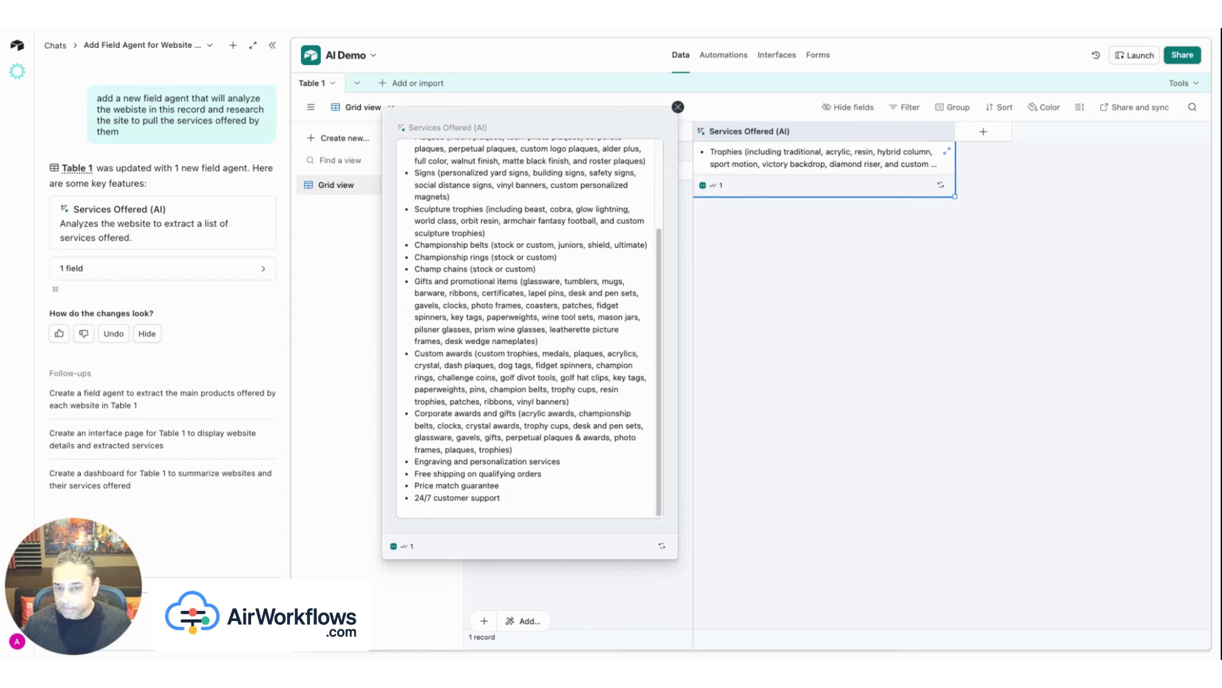
click(679, 107)
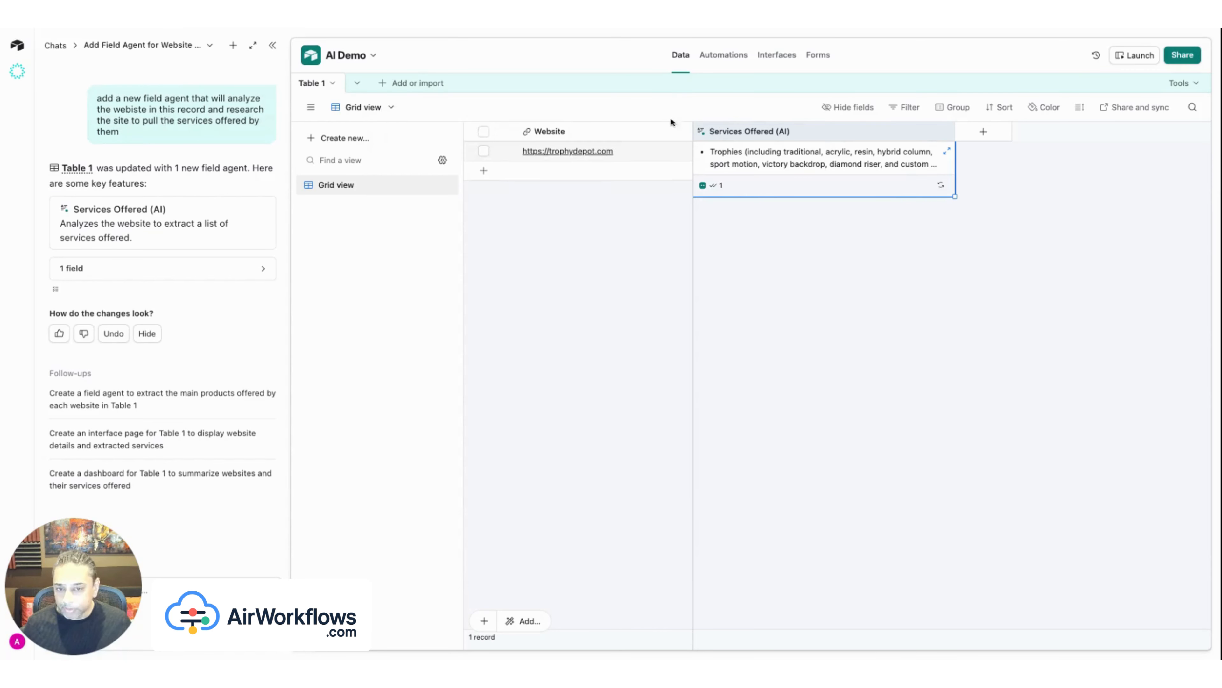
click(807, 265)
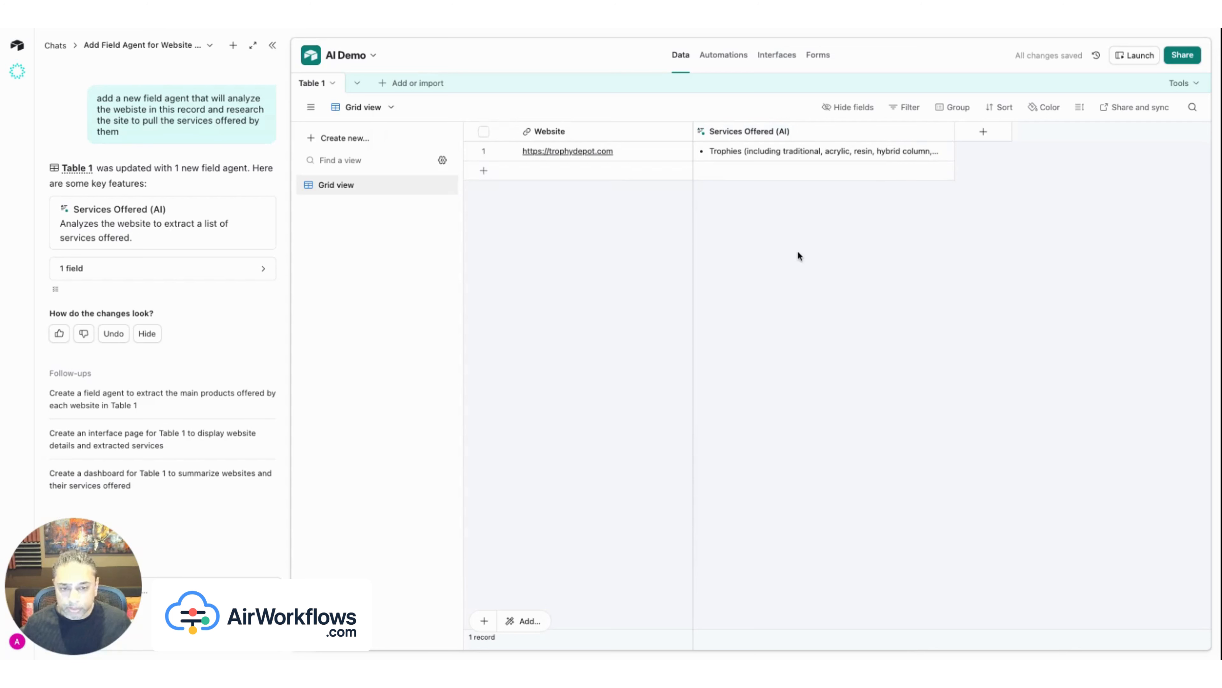
click(555, 176)
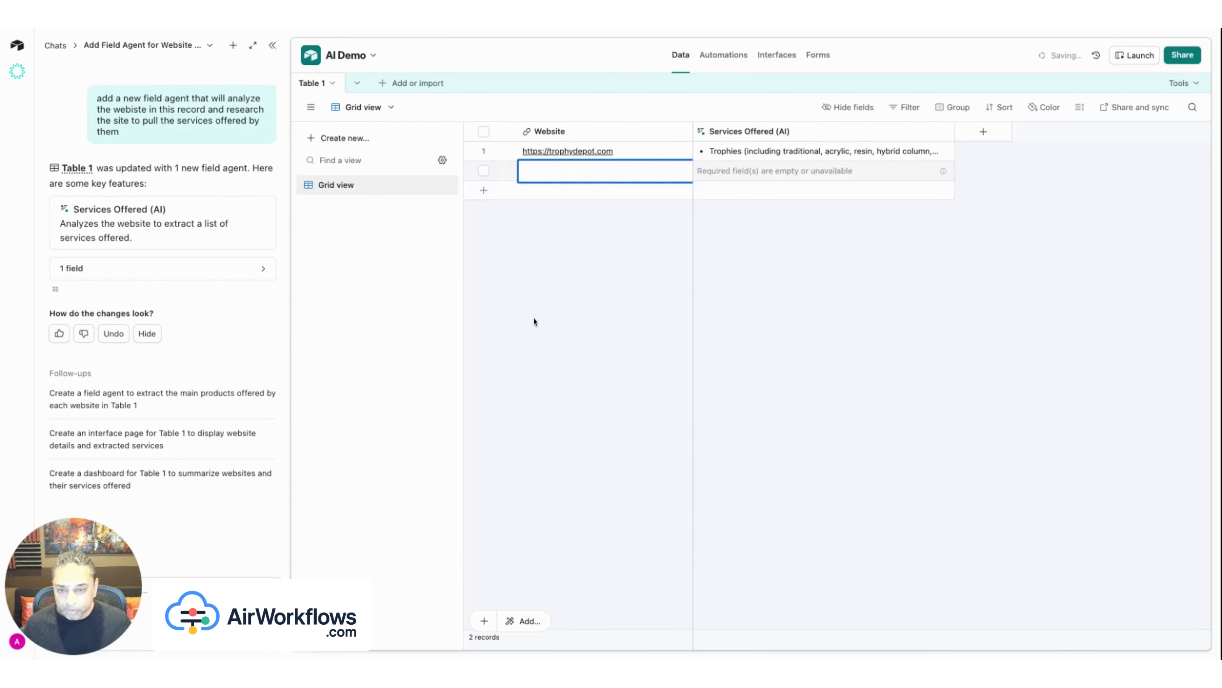
text(http)
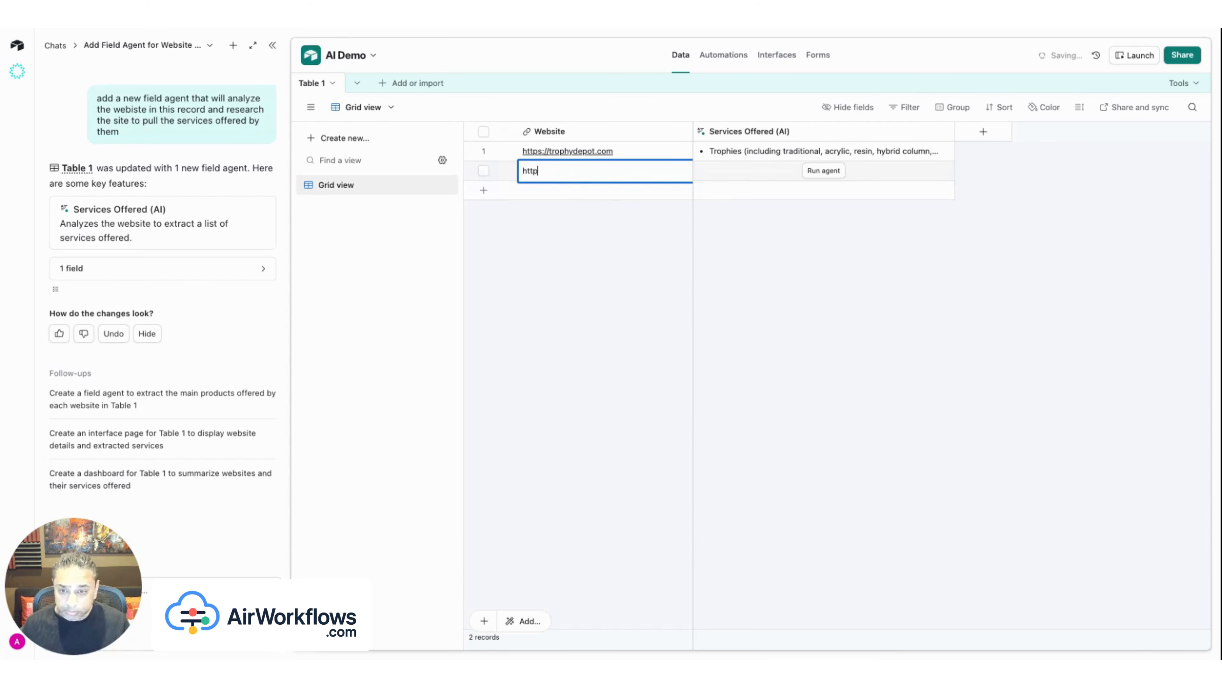
text(s://airt)
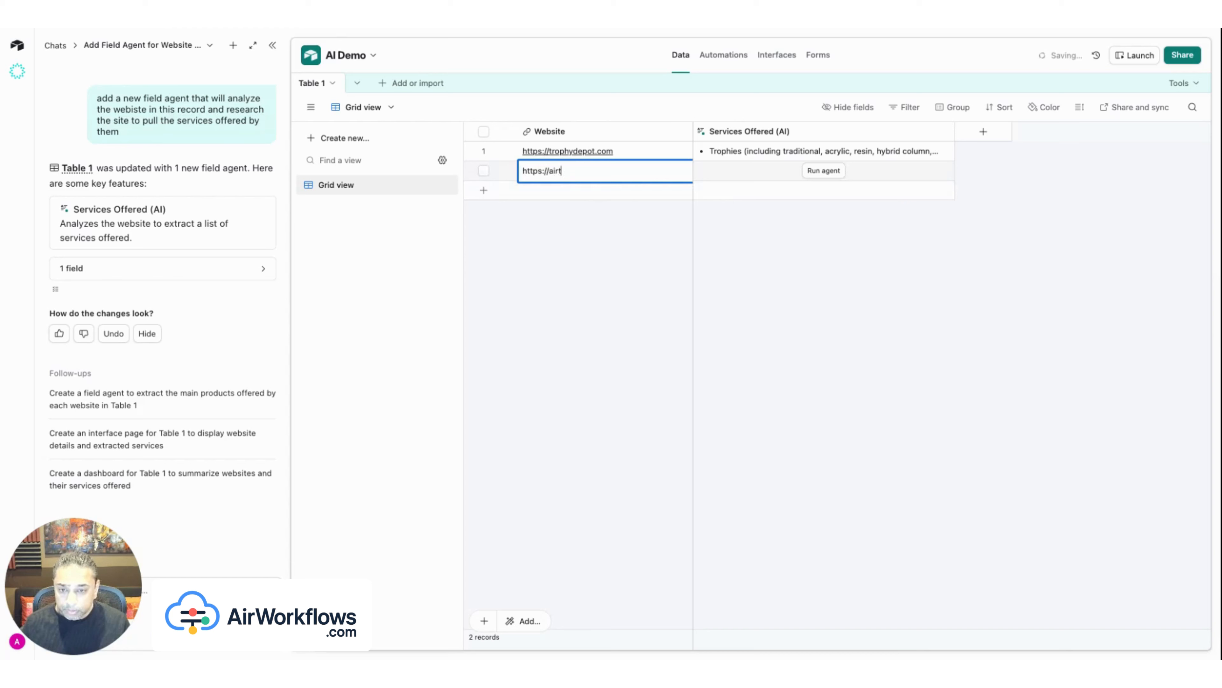
text(able.com)
key(Tab)
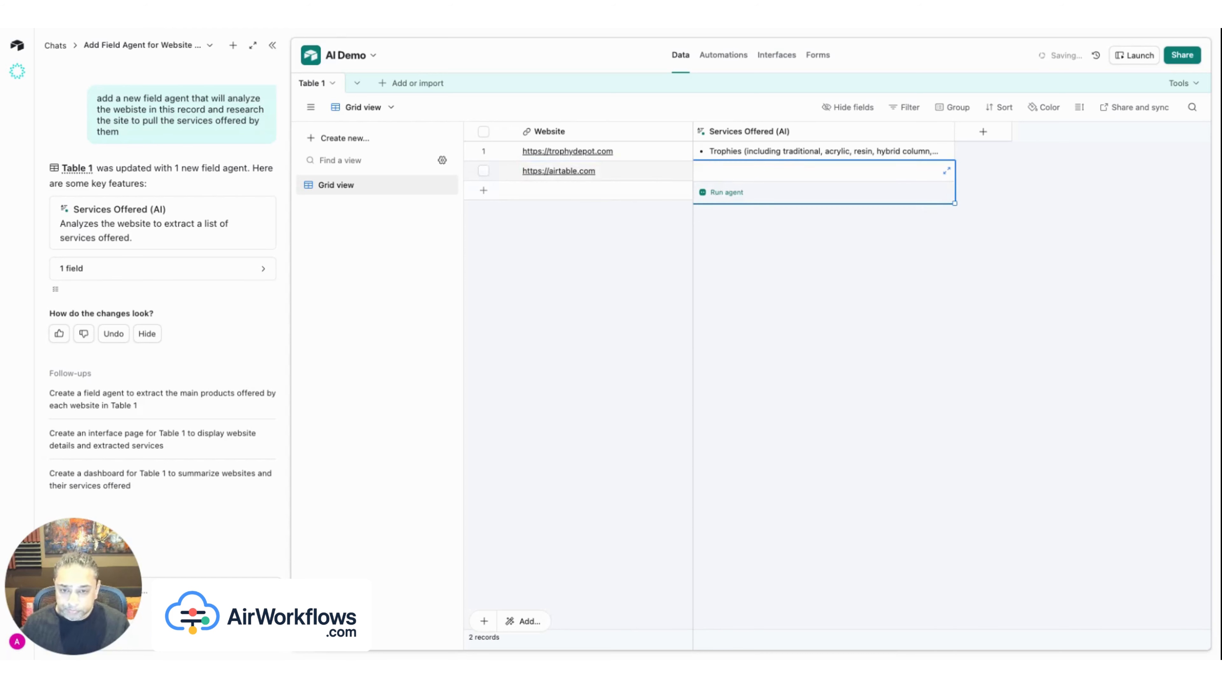
click(781, 312)
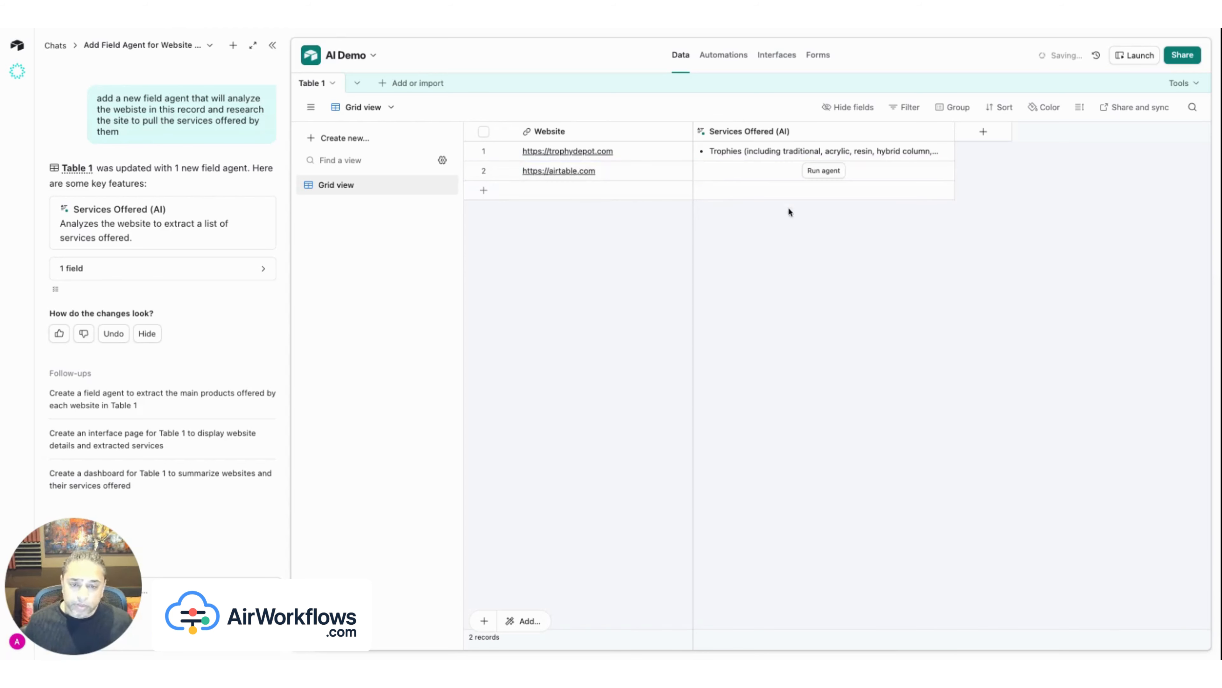
click(830, 174)
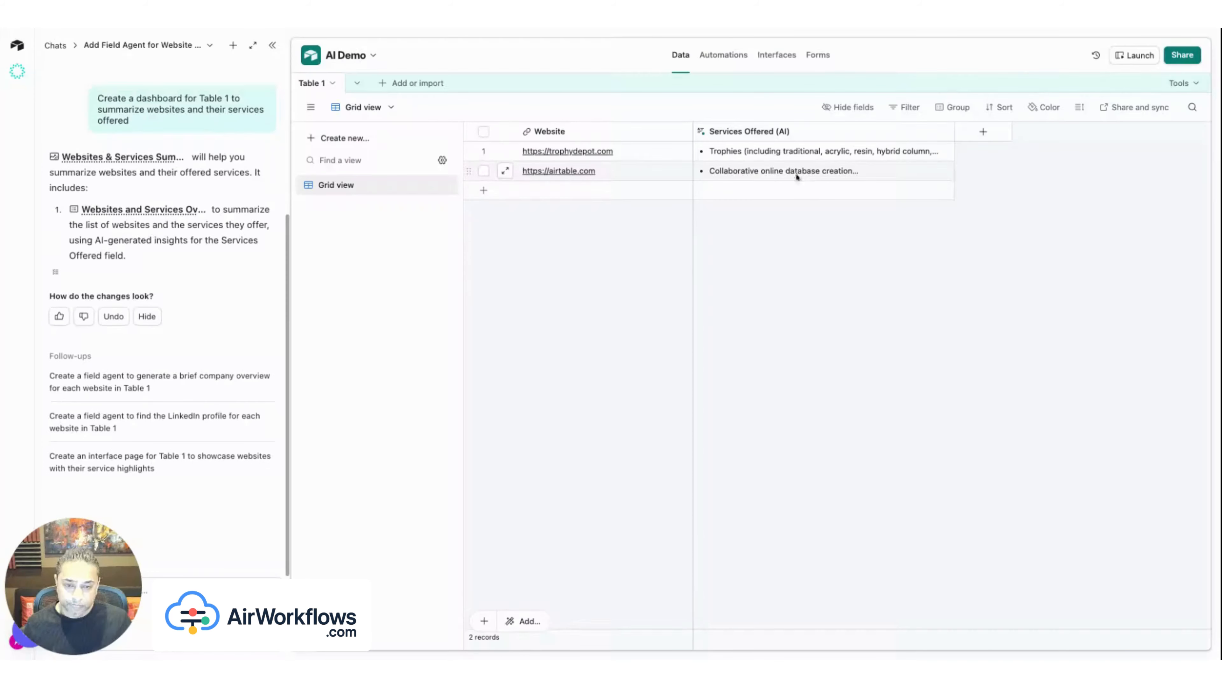
Expand the second record's Services Offered (AI) cell, select its whole list to review it, and close the cell without changes
click(789, 170)
click(947, 170)
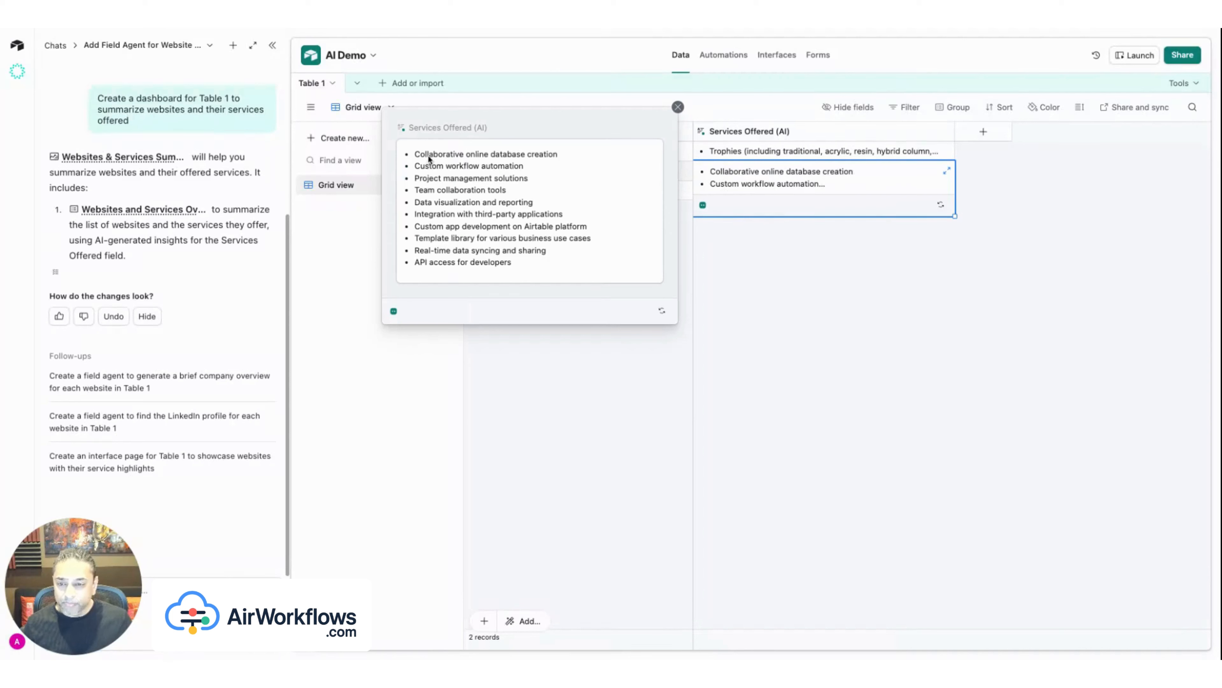
drag(414, 155, 497, 262)
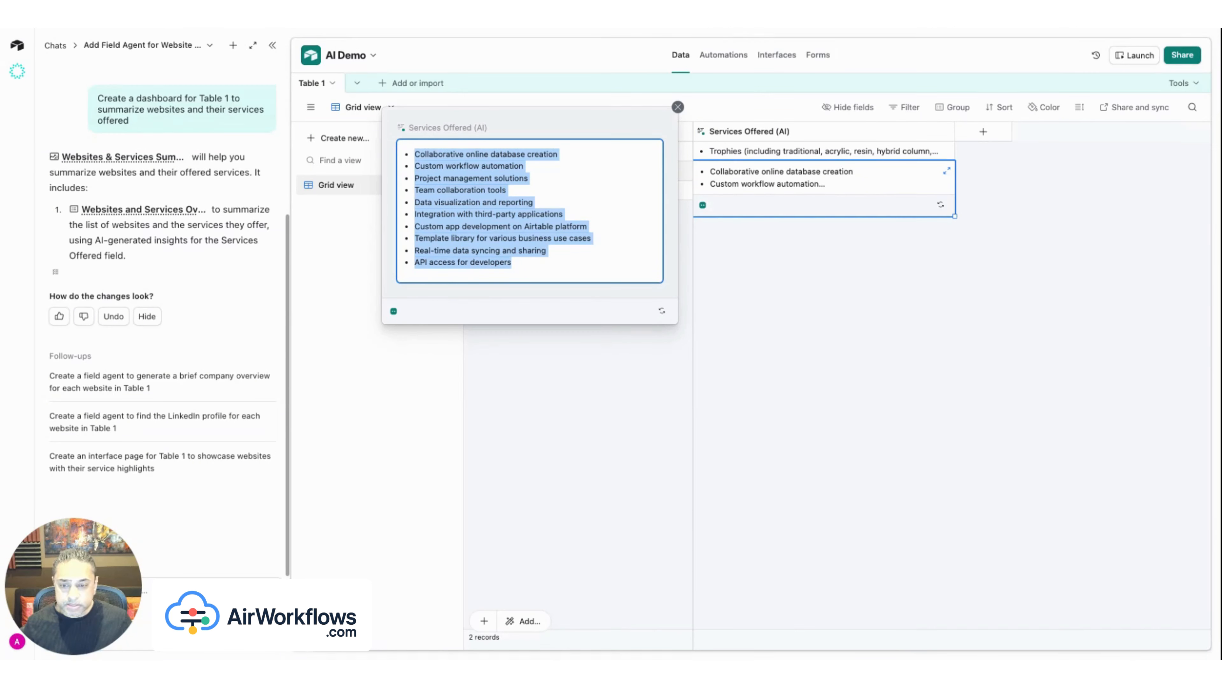
text(- Collaborative online database creation - Custom workflow automation - Project management solutions - Team collaboration tools - Data visualization and reporting - Integration with third-party applications - Custom app development on Airtable platform - Template library for various business use cases - Real-time data syncing and sharing - API access for developers)
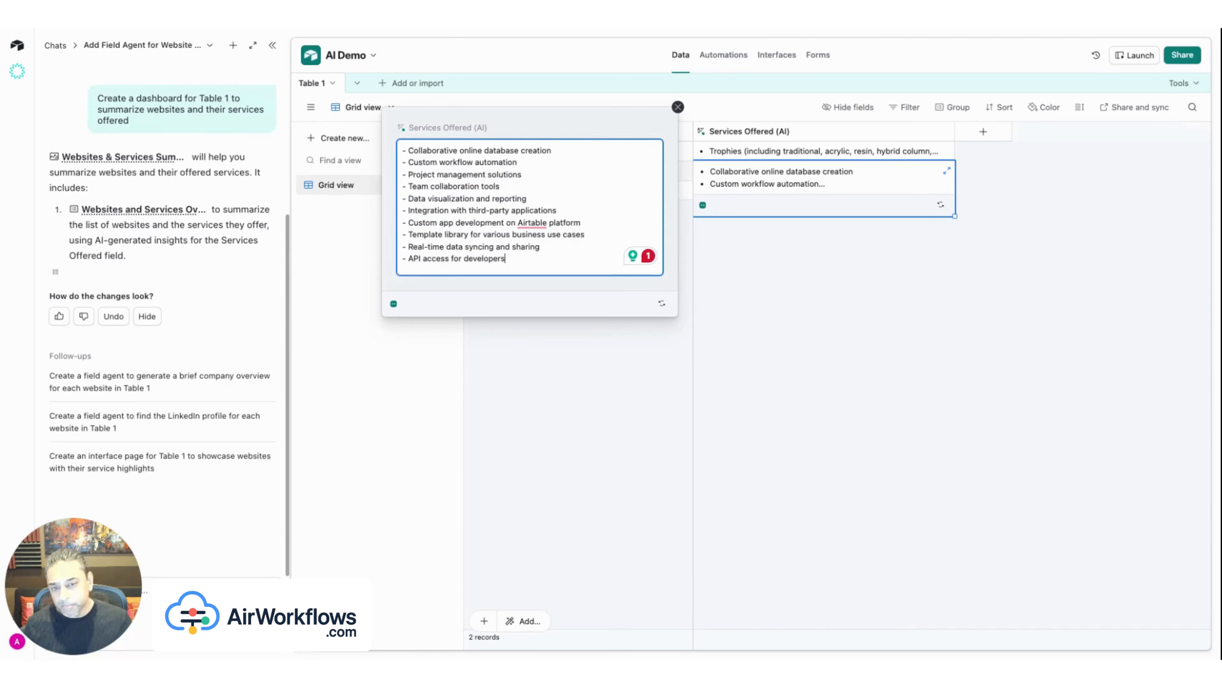
key(Escape)
click(885, 249)
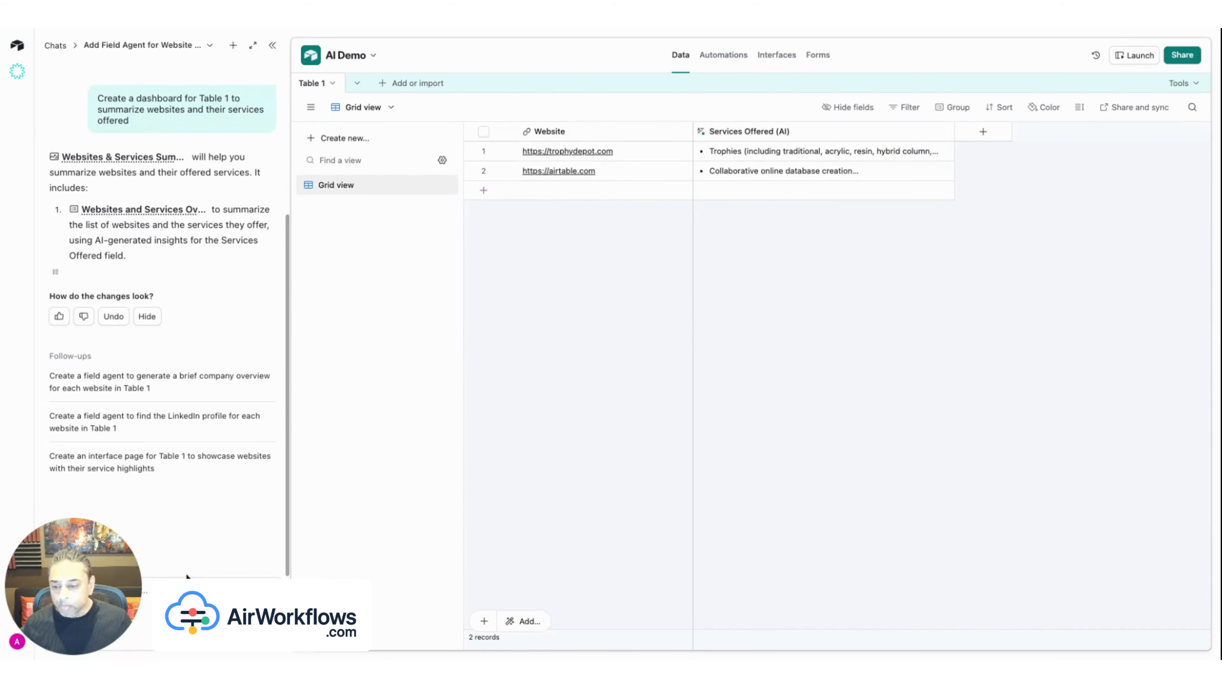
Enlarge the AI assistant chat and start the prompt "Please add two more field agents to research the website in this record and return"
click(253, 45)
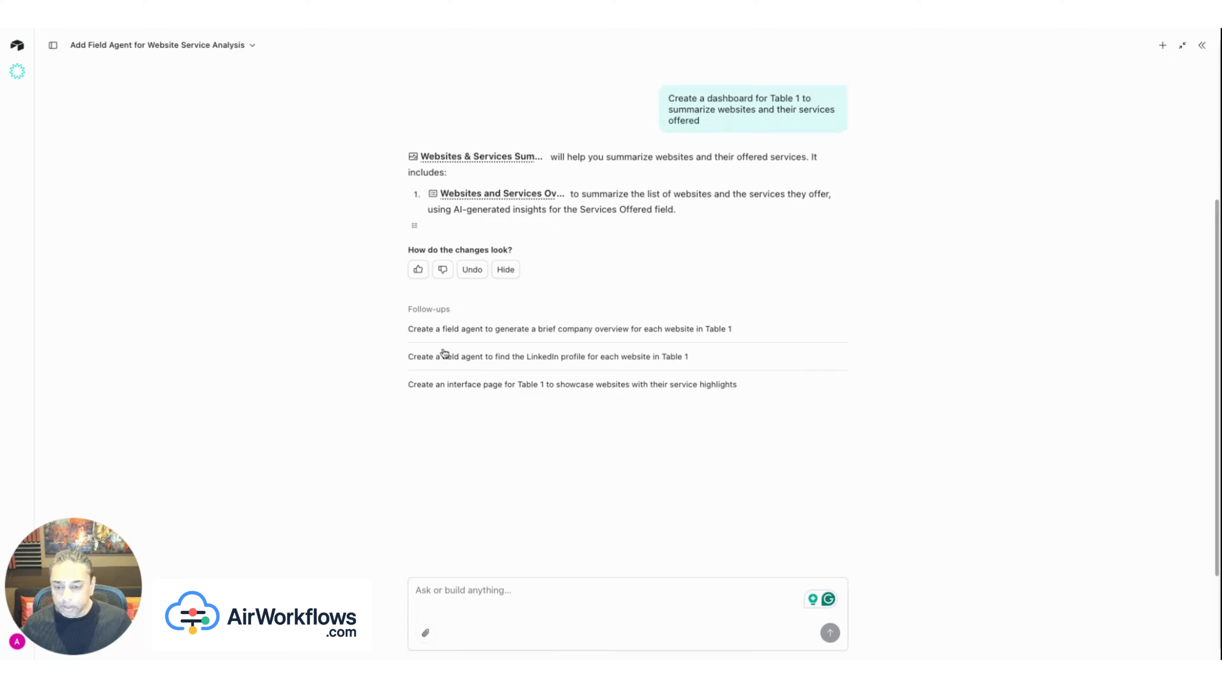
click(520, 597)
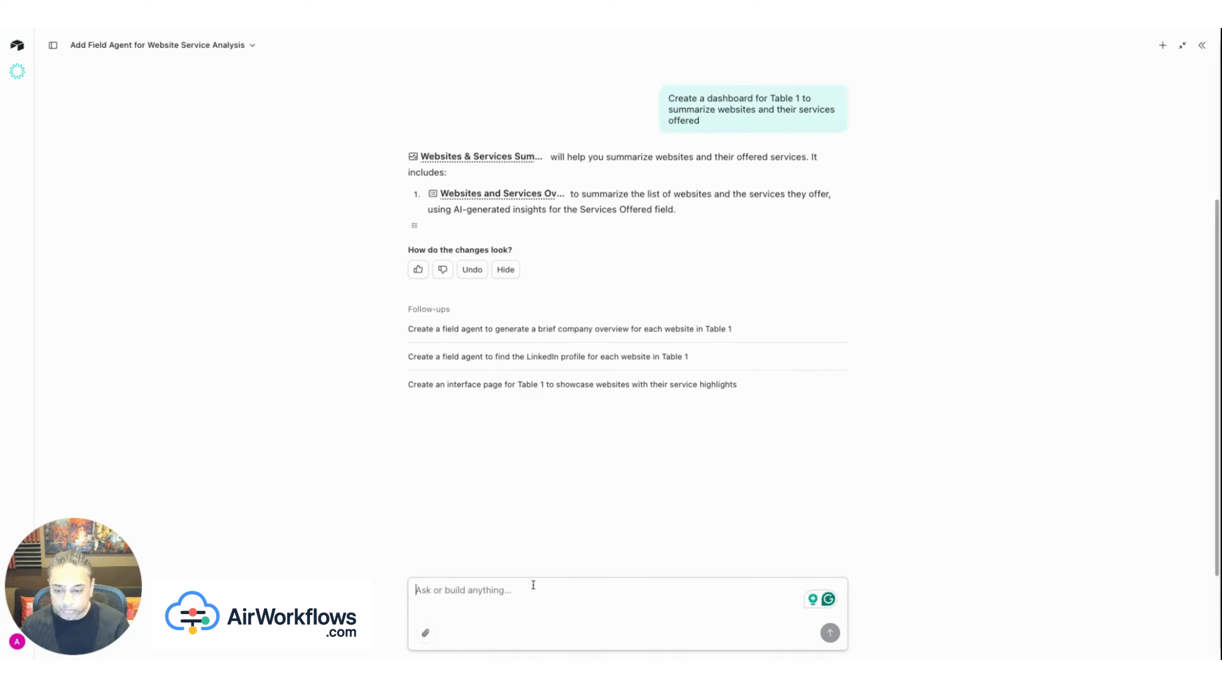
text(Please add t)
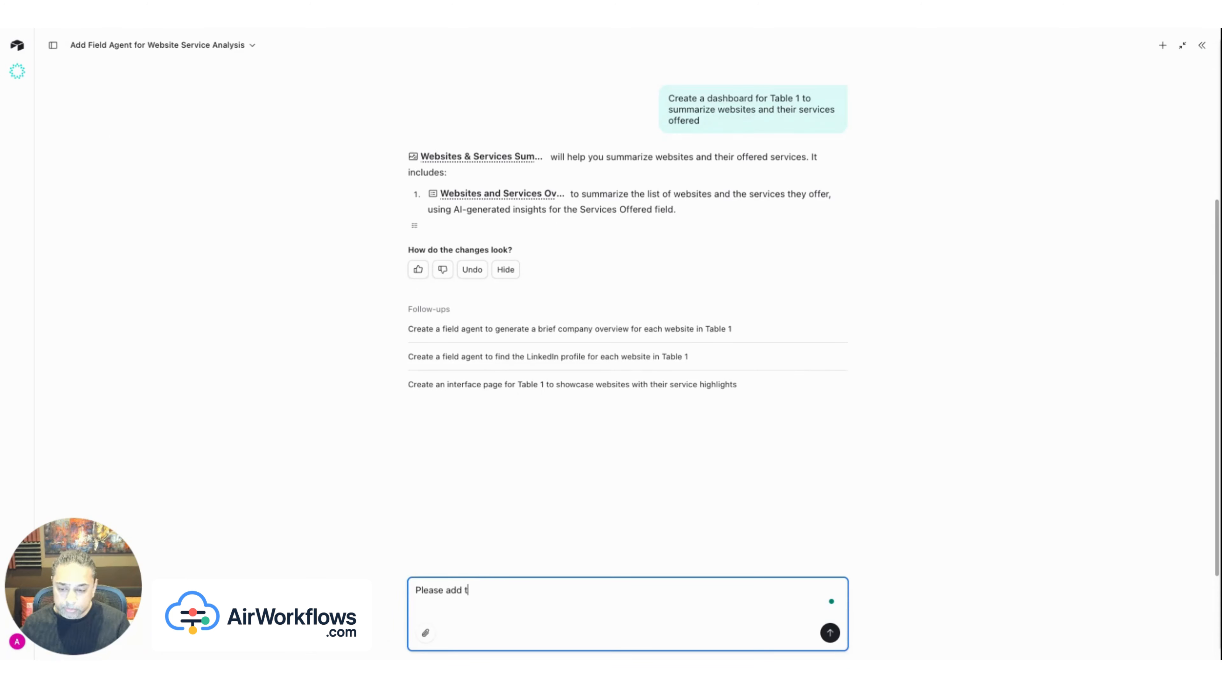
text(wo more field ag)
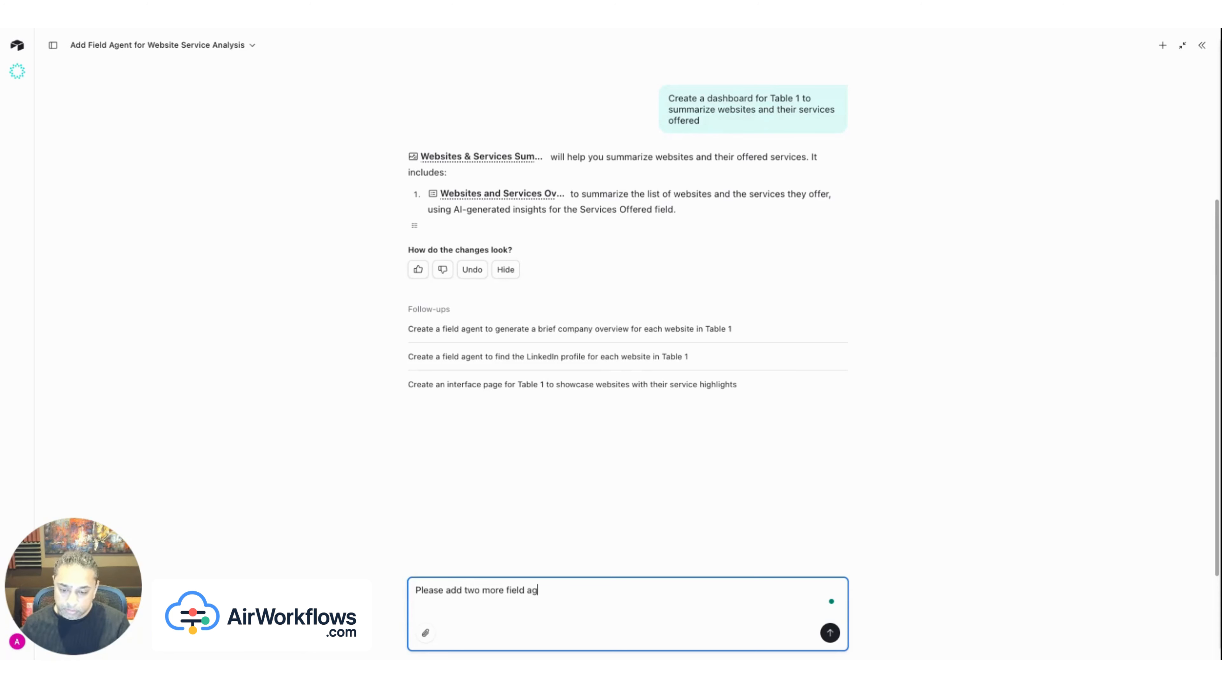
text(ents to )
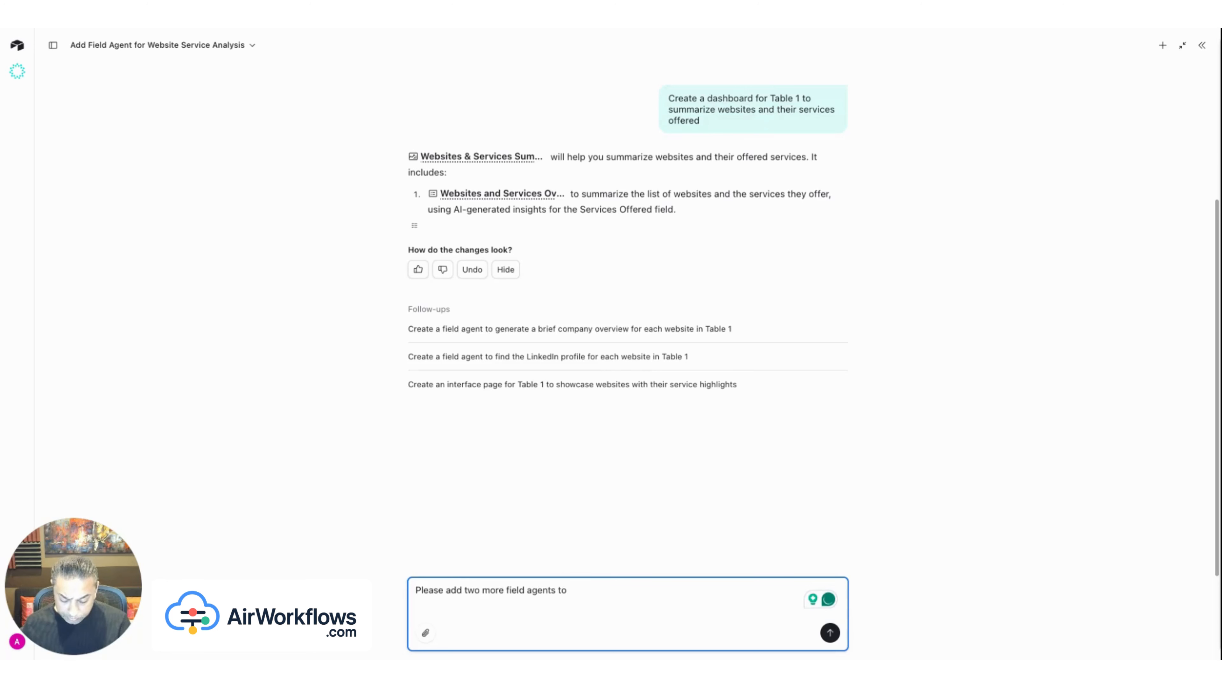
text(research)
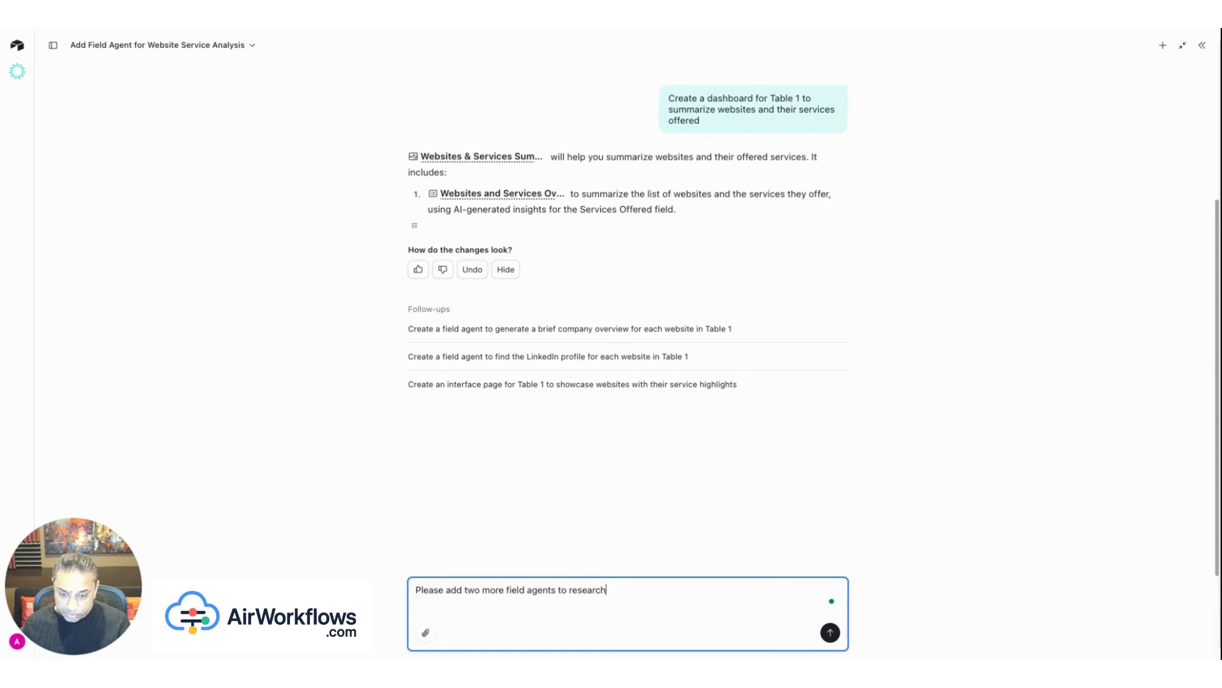
text( the website in this record and p)
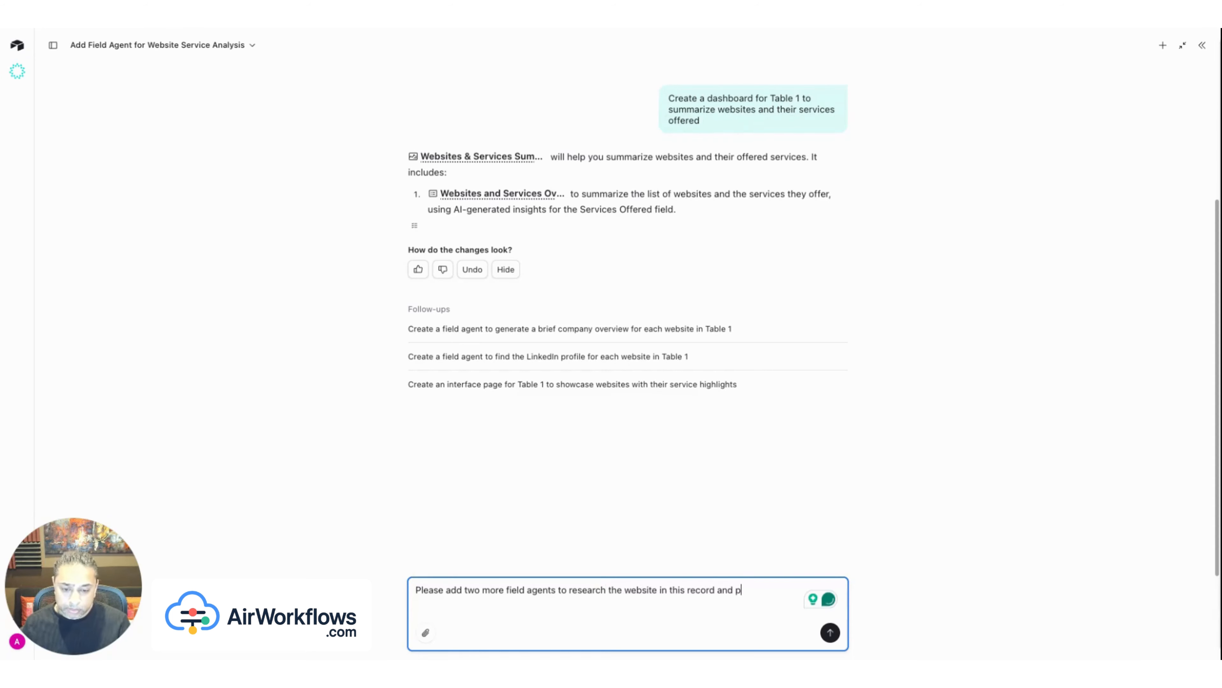
key(BackSpace)
text(return )
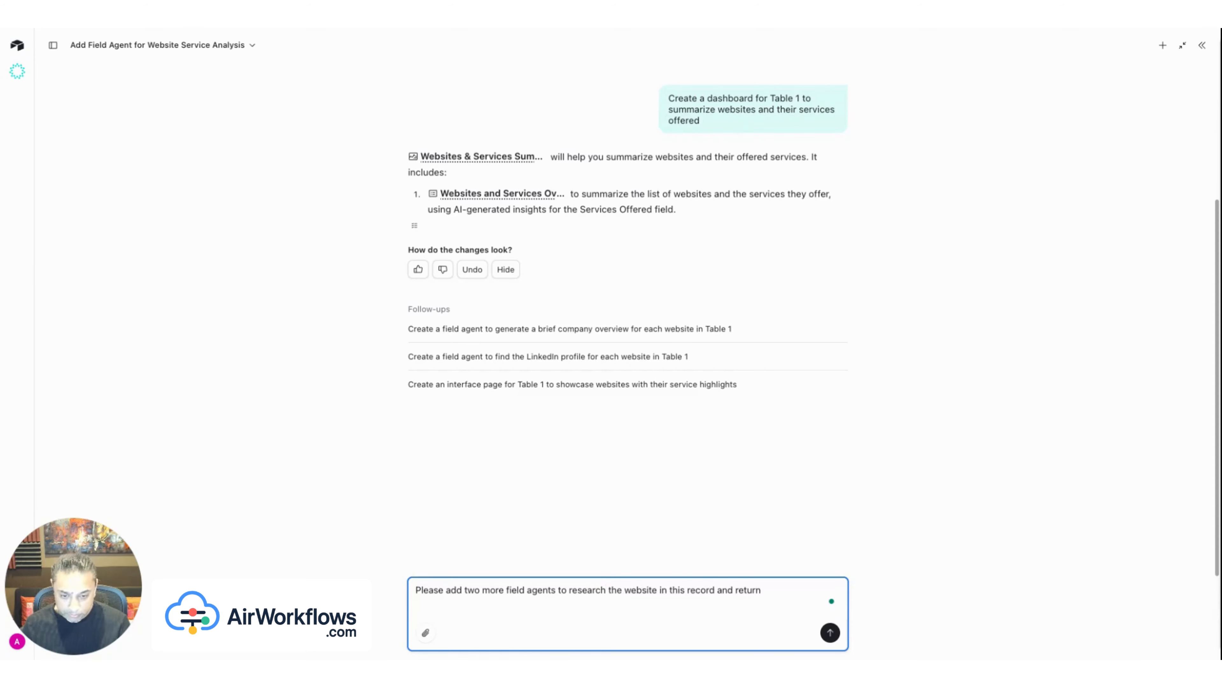
Continue the assistant prompt with "keywords used on the website,"
text(key)
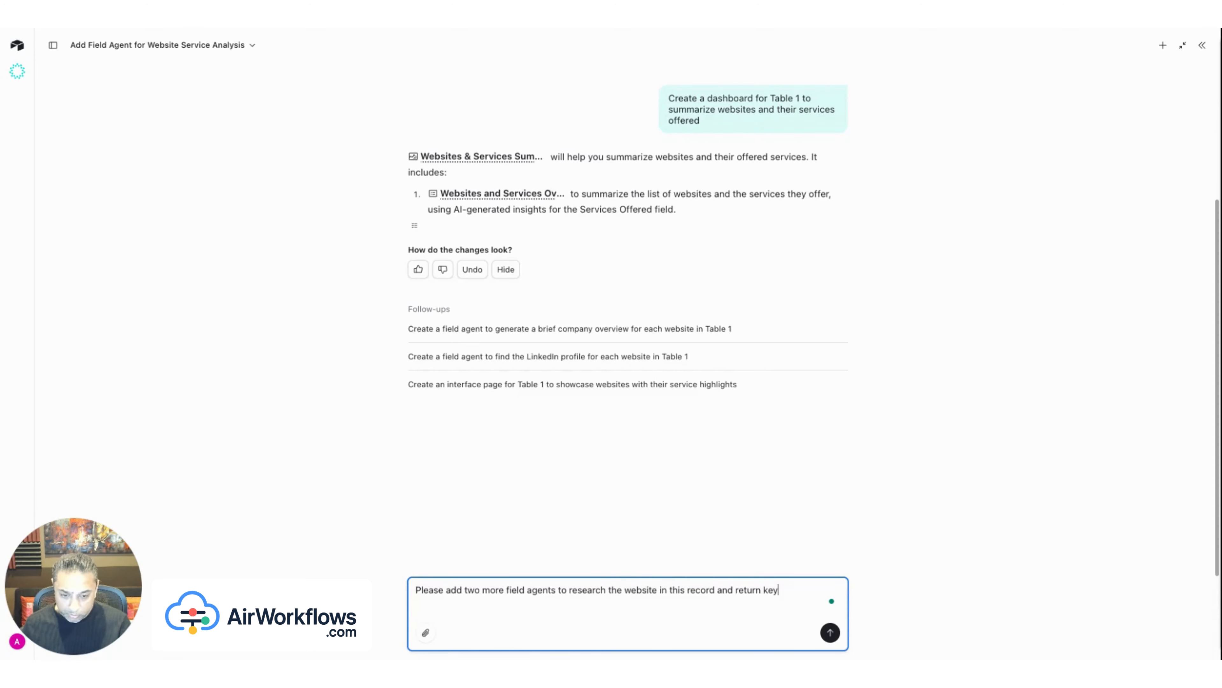
text(words u)
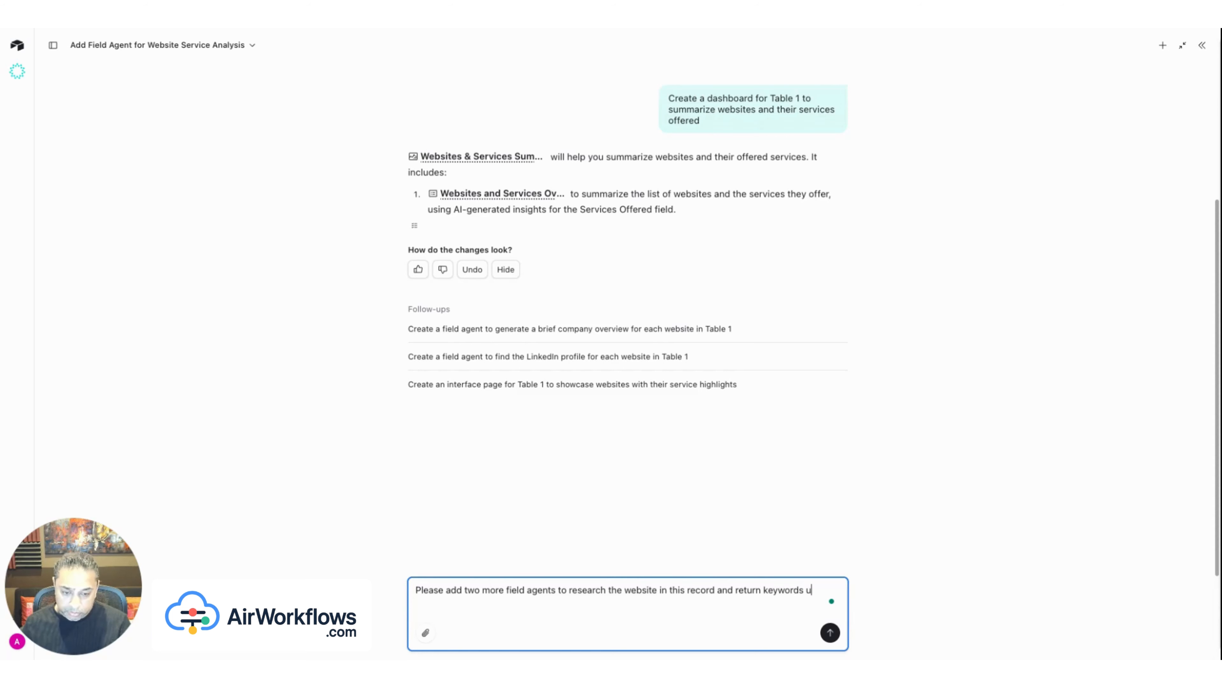
text(sed on the)
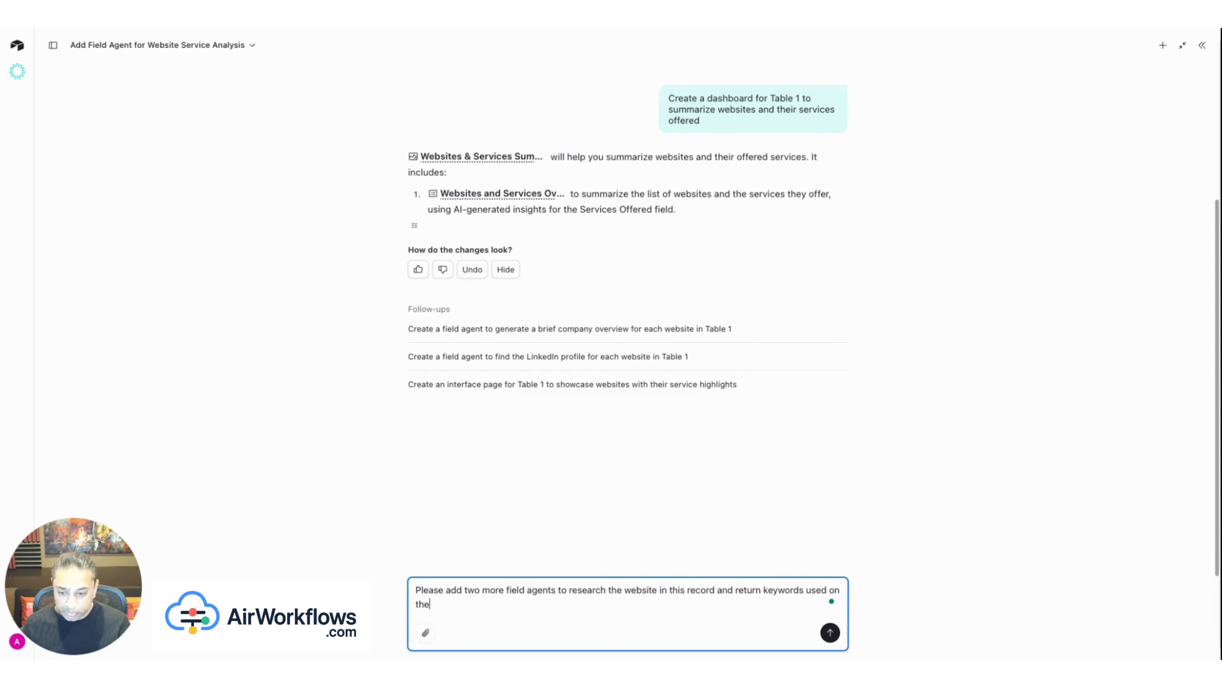
text(the)
key(BackSpace)
key(BackSpace)
key(BackSpace)
text(w)
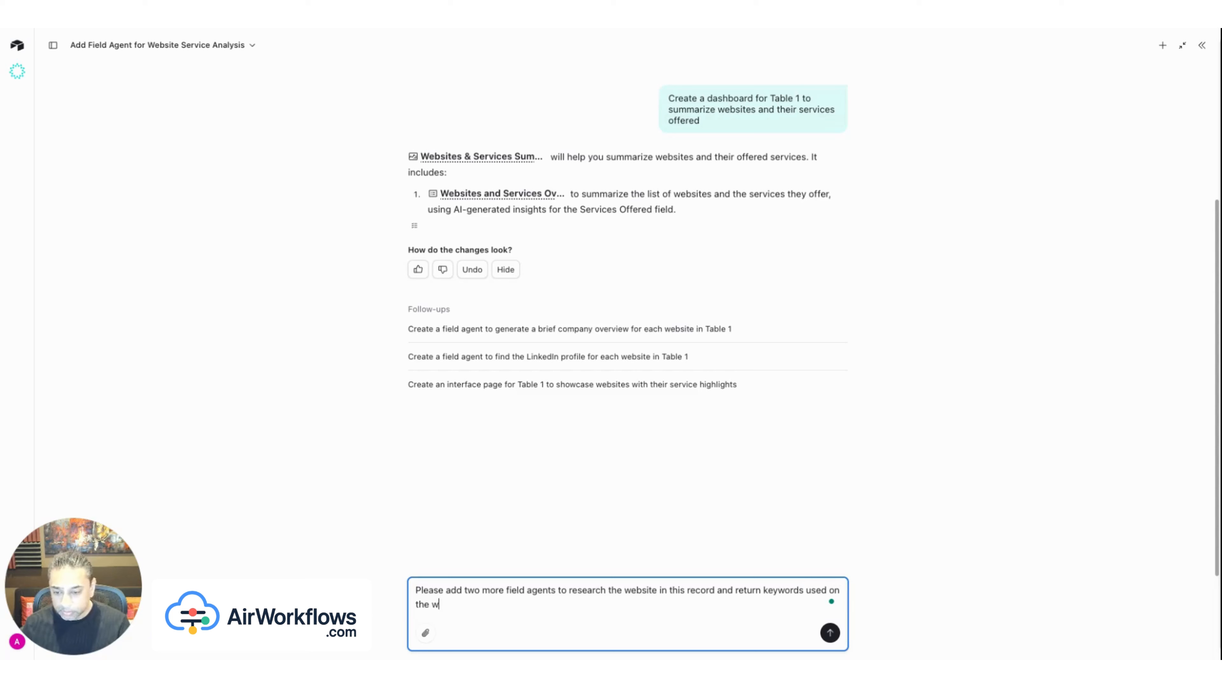
text(ebsite, )
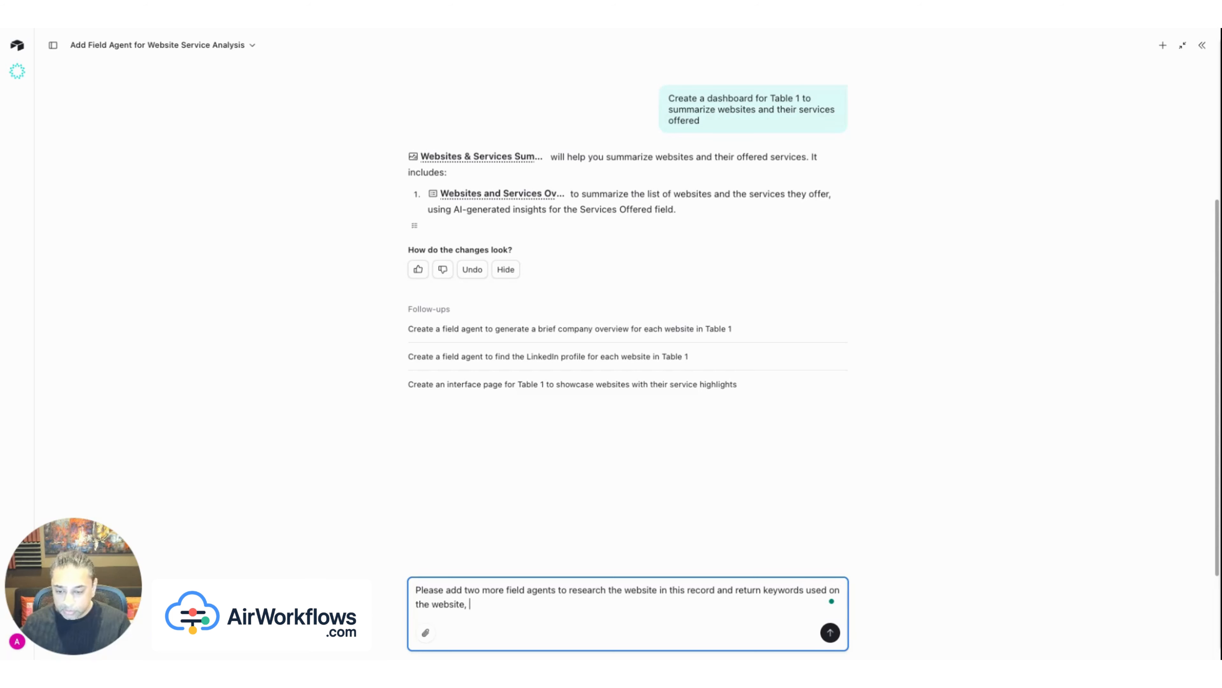
Extend the prompt with the output format "return these in a bulleted list,"
text(return)
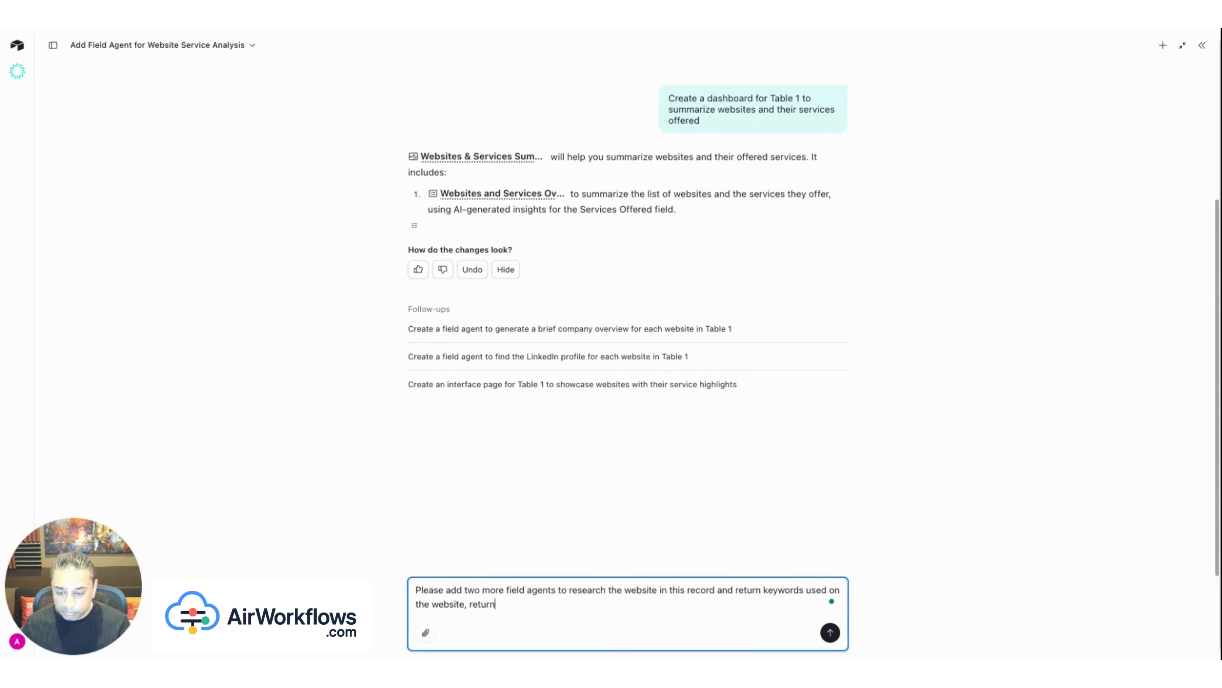
text( these in a)
text(bulleted list)
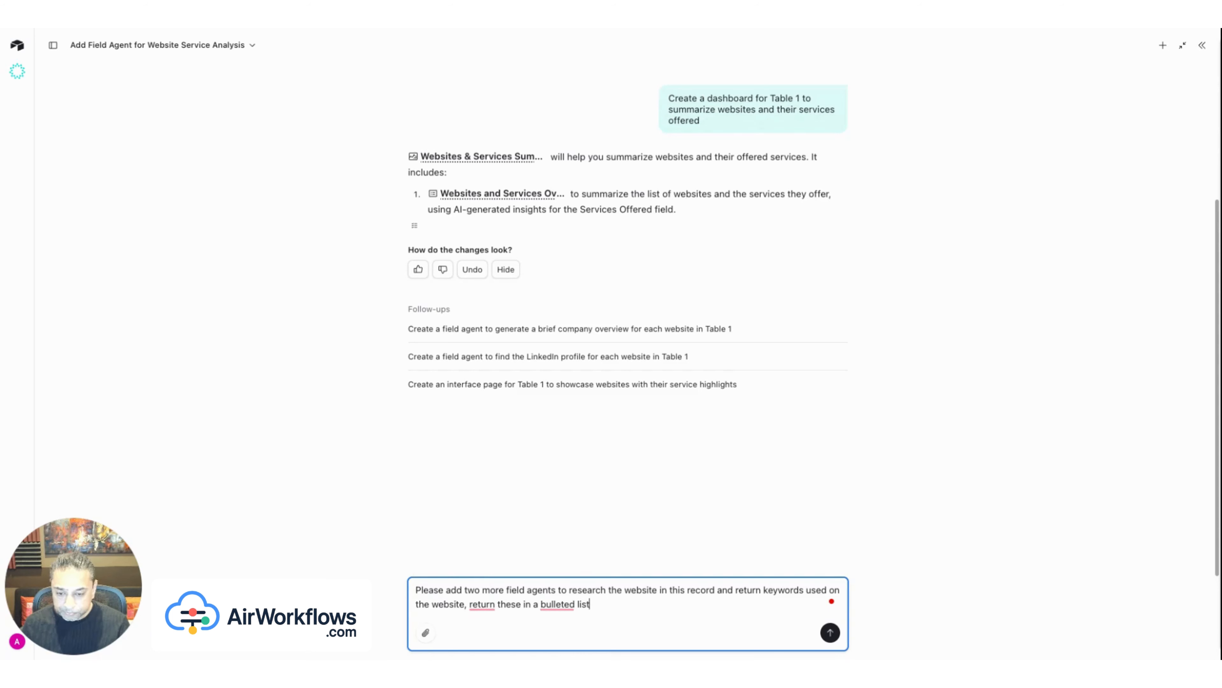
text(, )
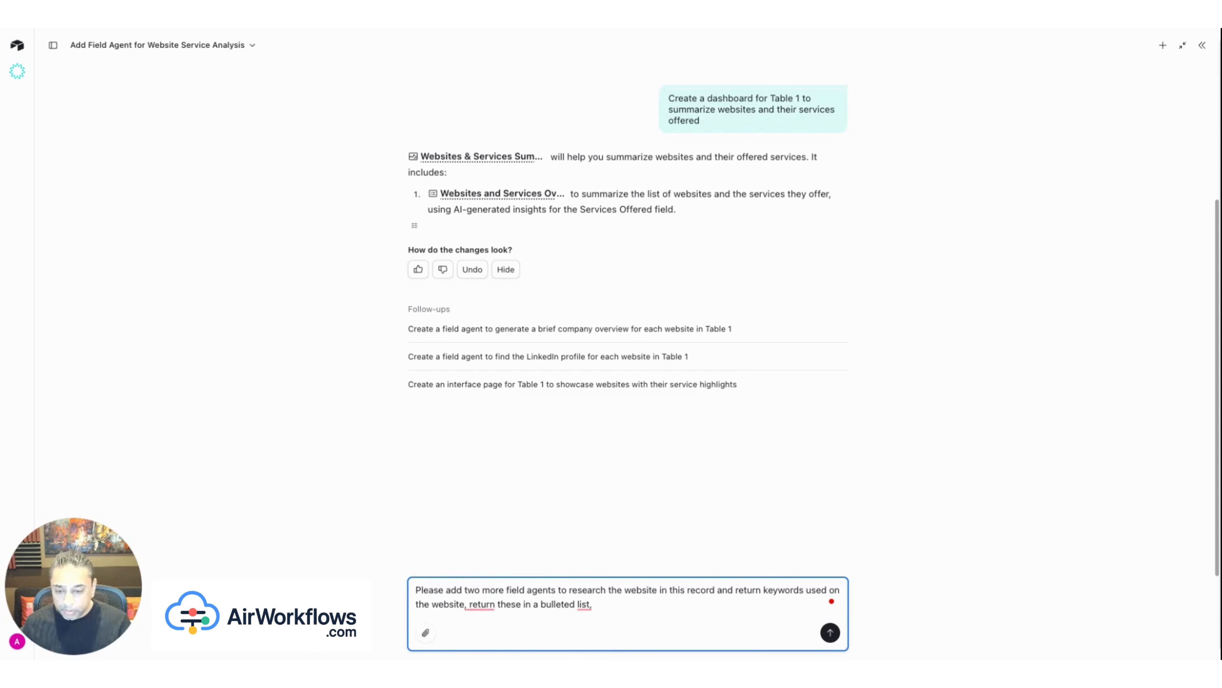
Extend the assistant prompt with "and for the second agent, return the websites google search ranking"
text(and for the se)
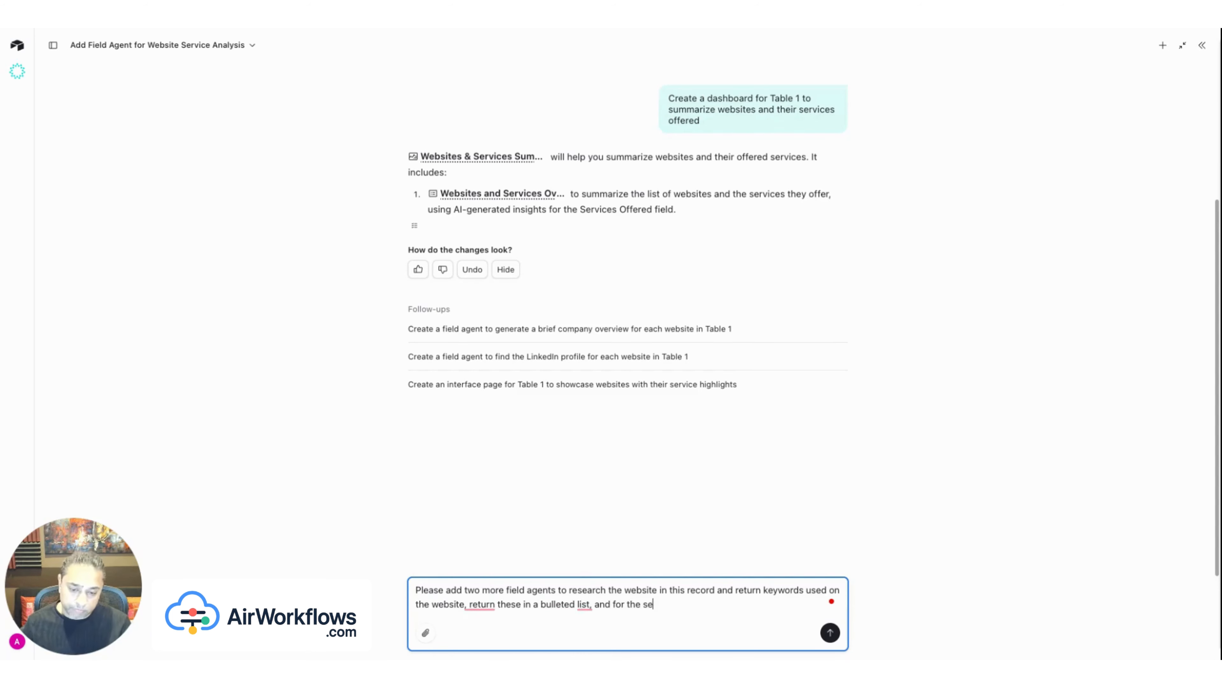
text(co)
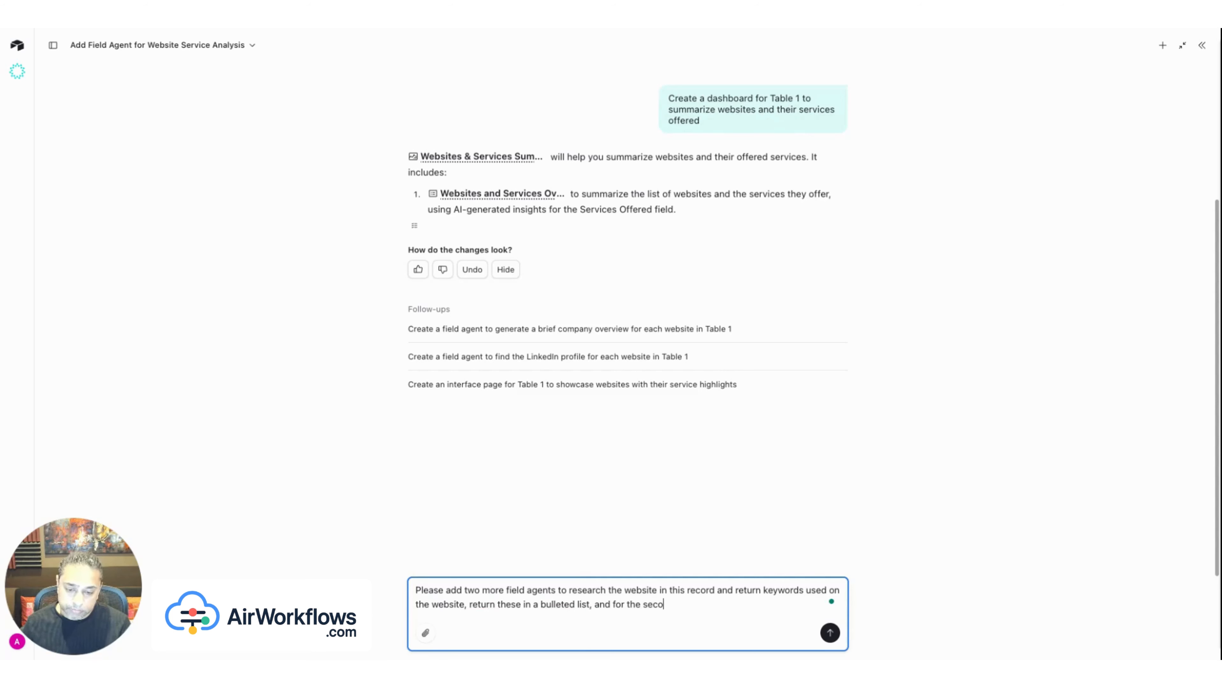
text(nd agent)
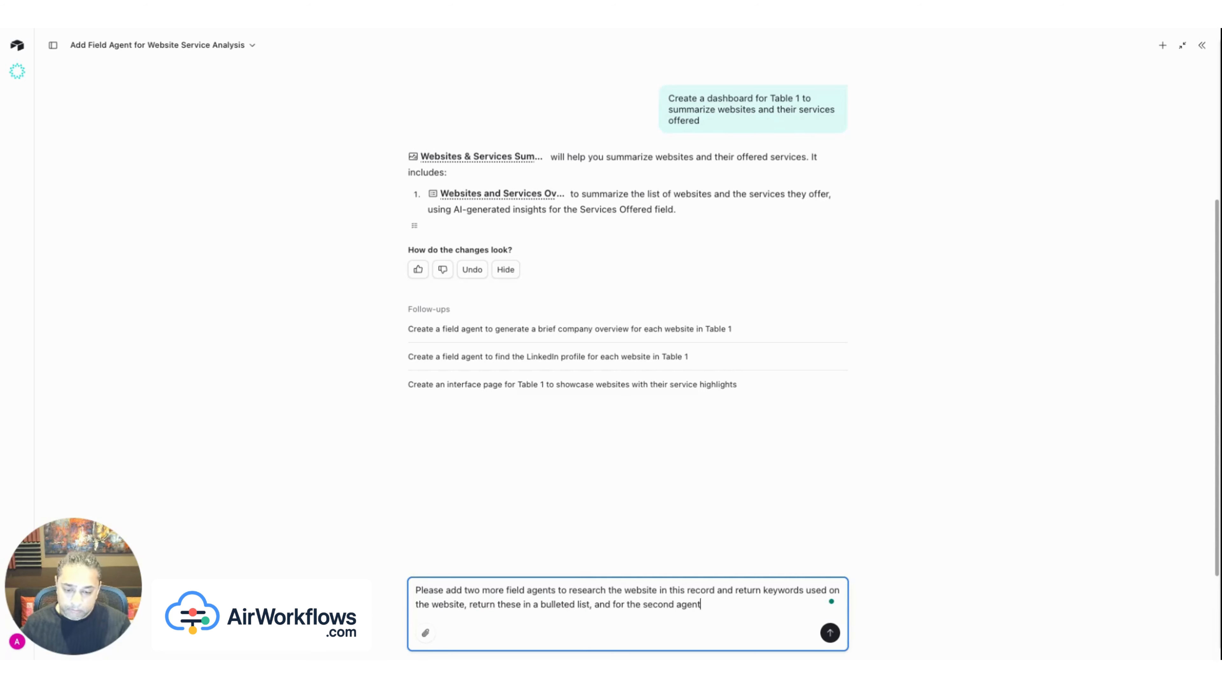
text(, reg)
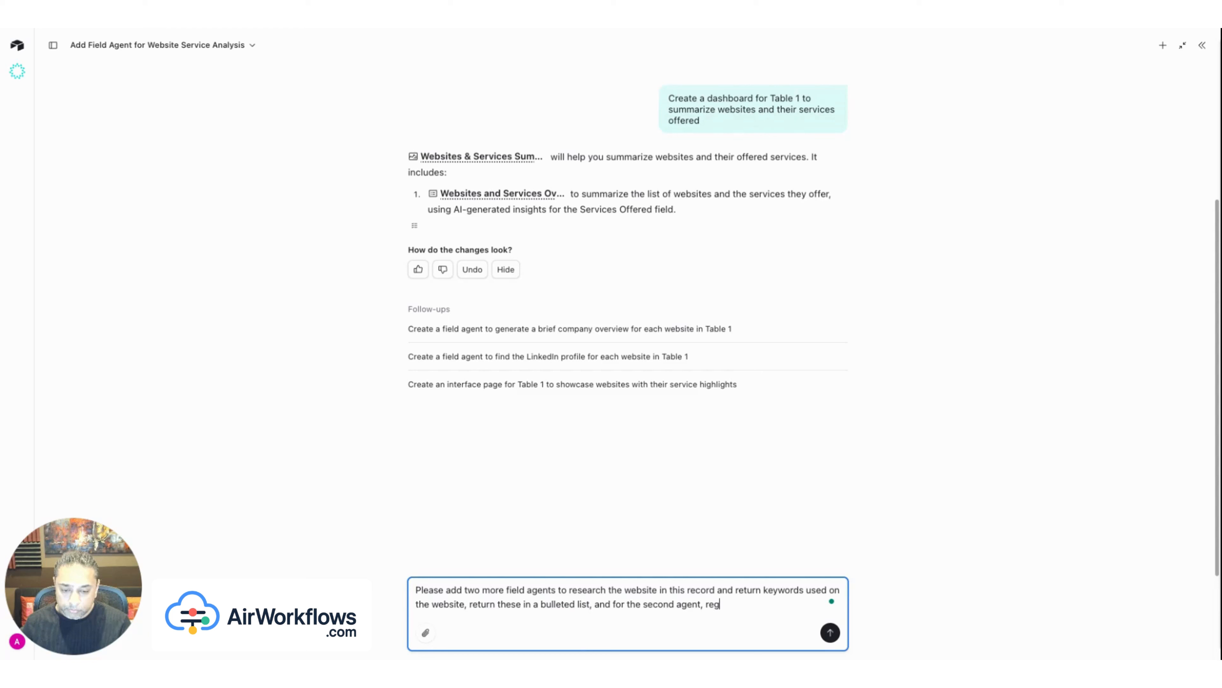
text(urn)
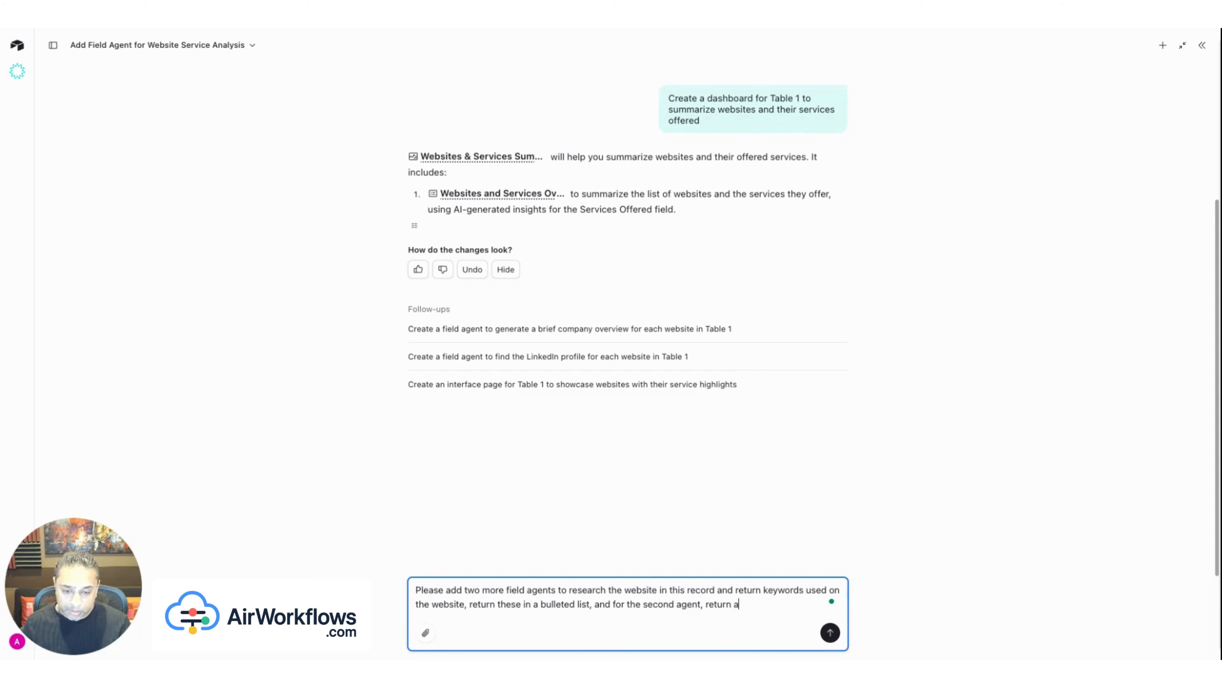
text( a)
key(BackSpace)
text(the web)
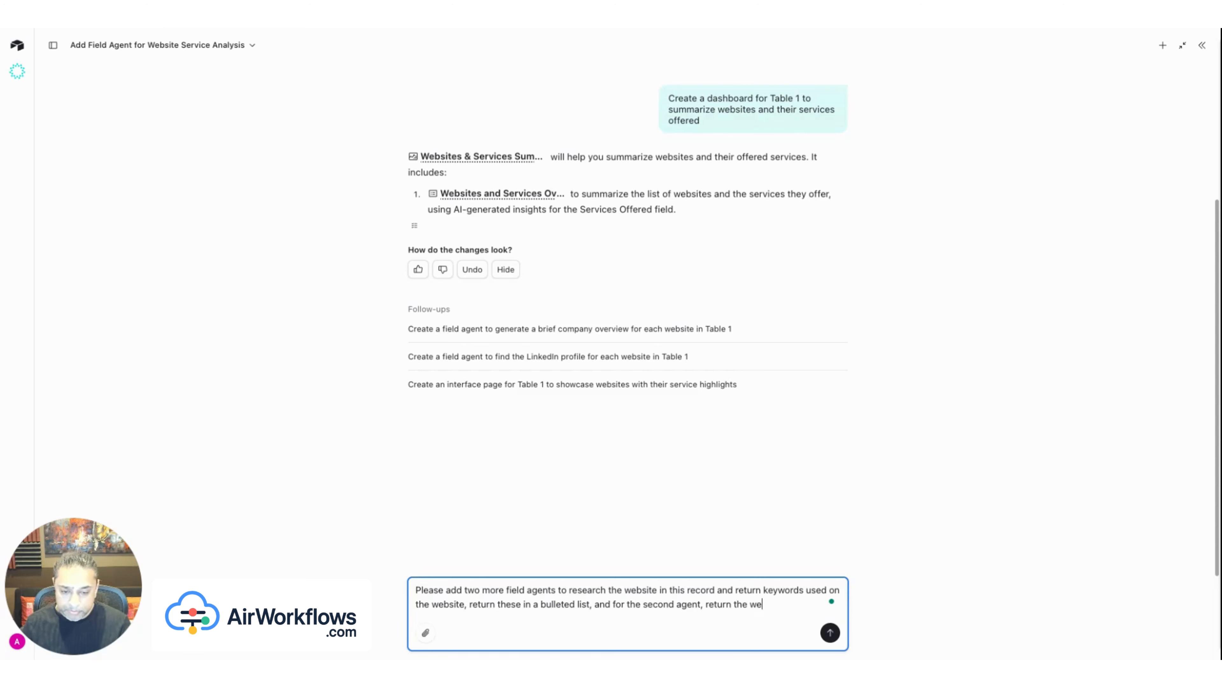
text(sites)
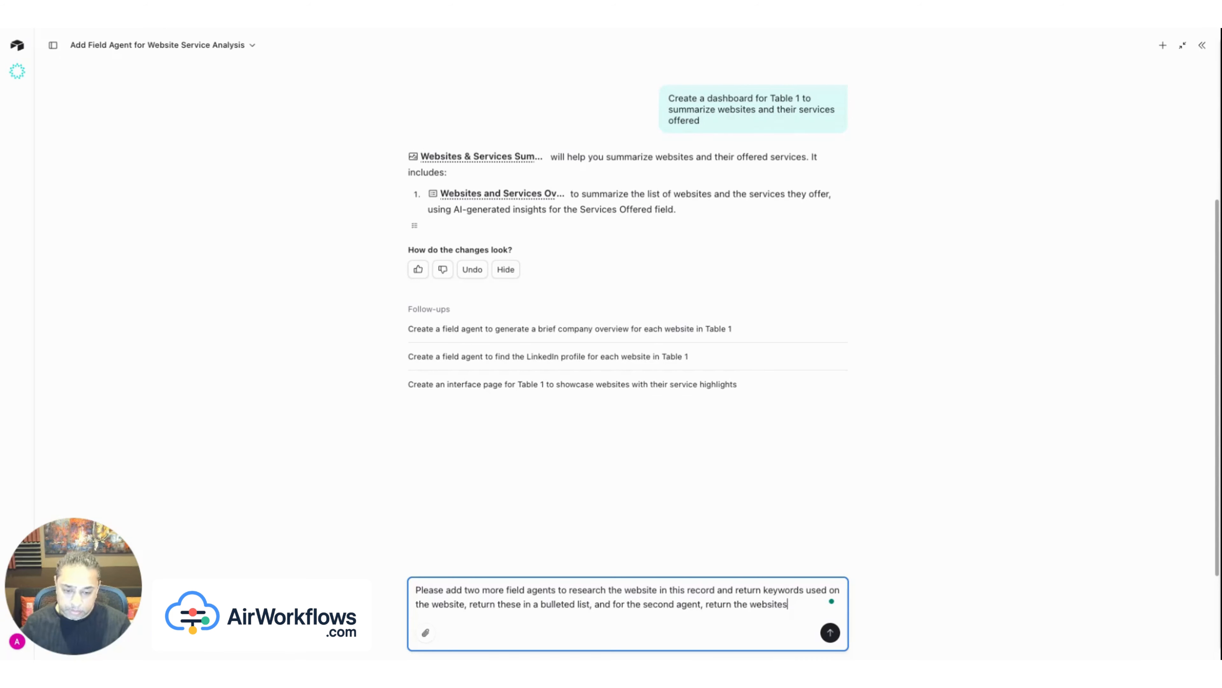
text( google )
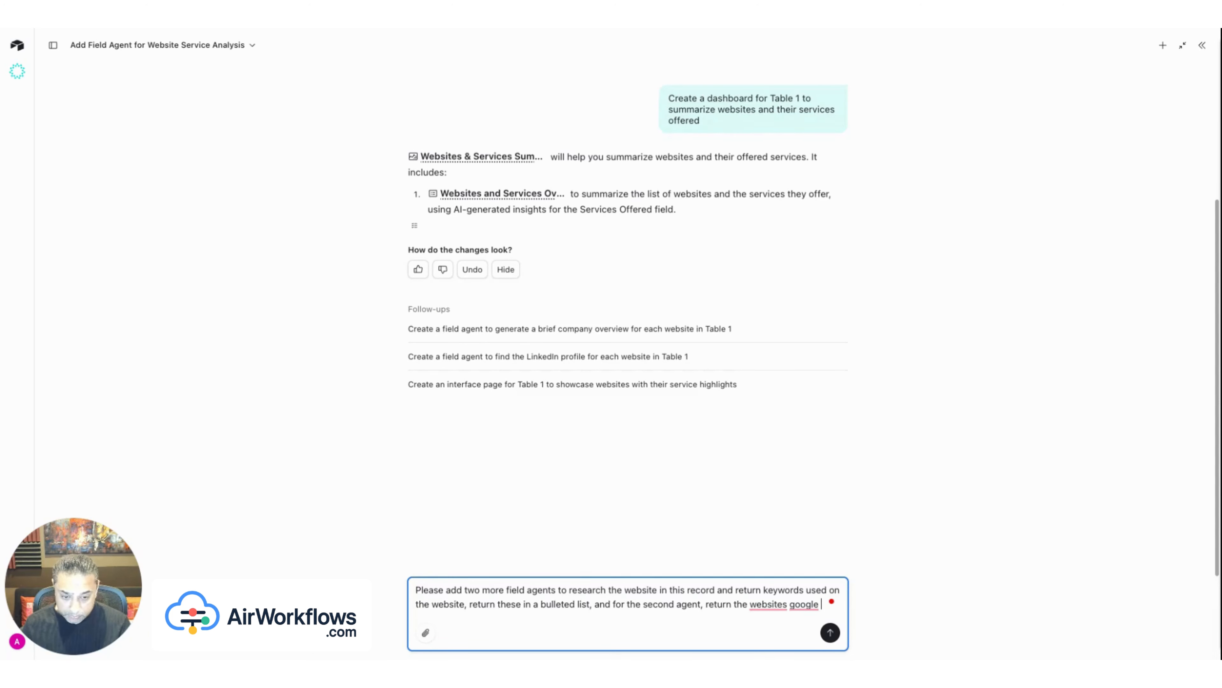
text(search )
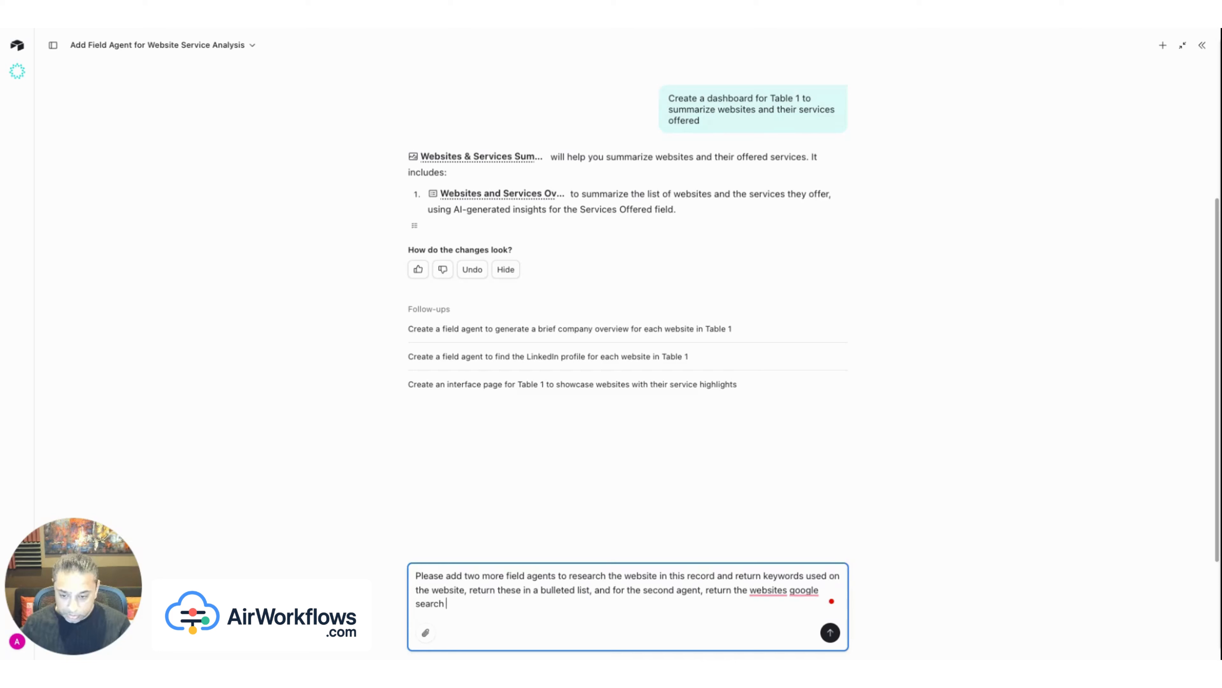
text(ranking)
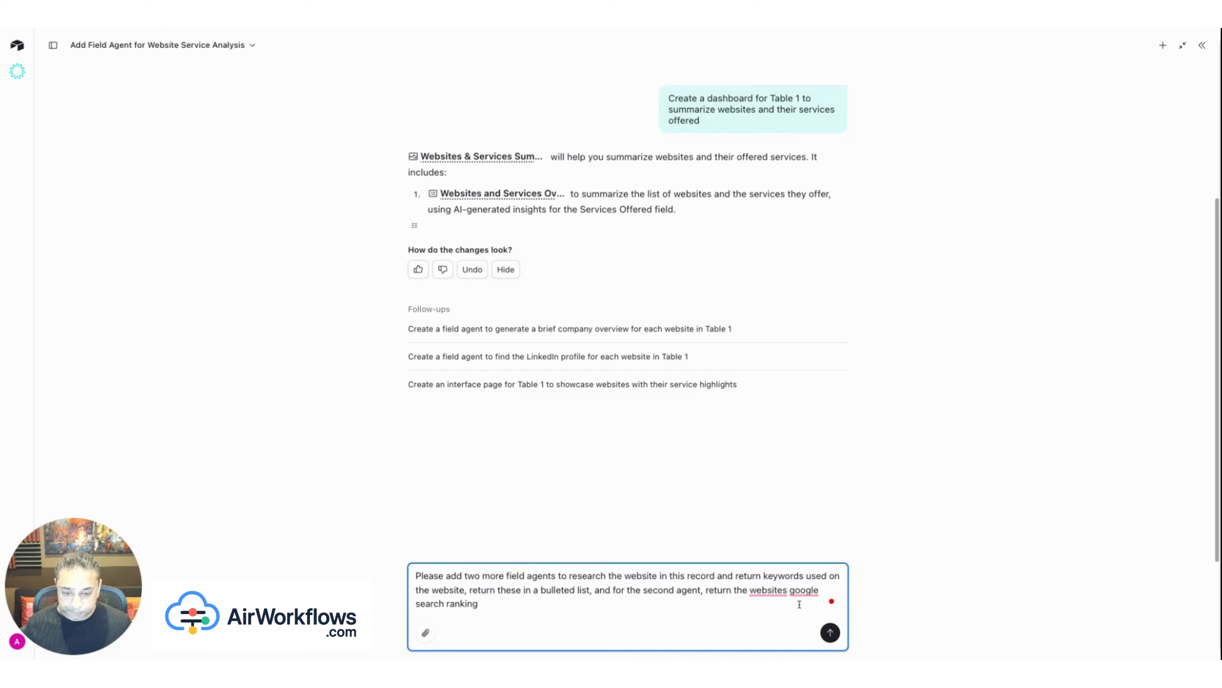
Correct "websites" to "website's" in the prompt and send it to the assistant
right_click(770, 591)
click(797, 539)
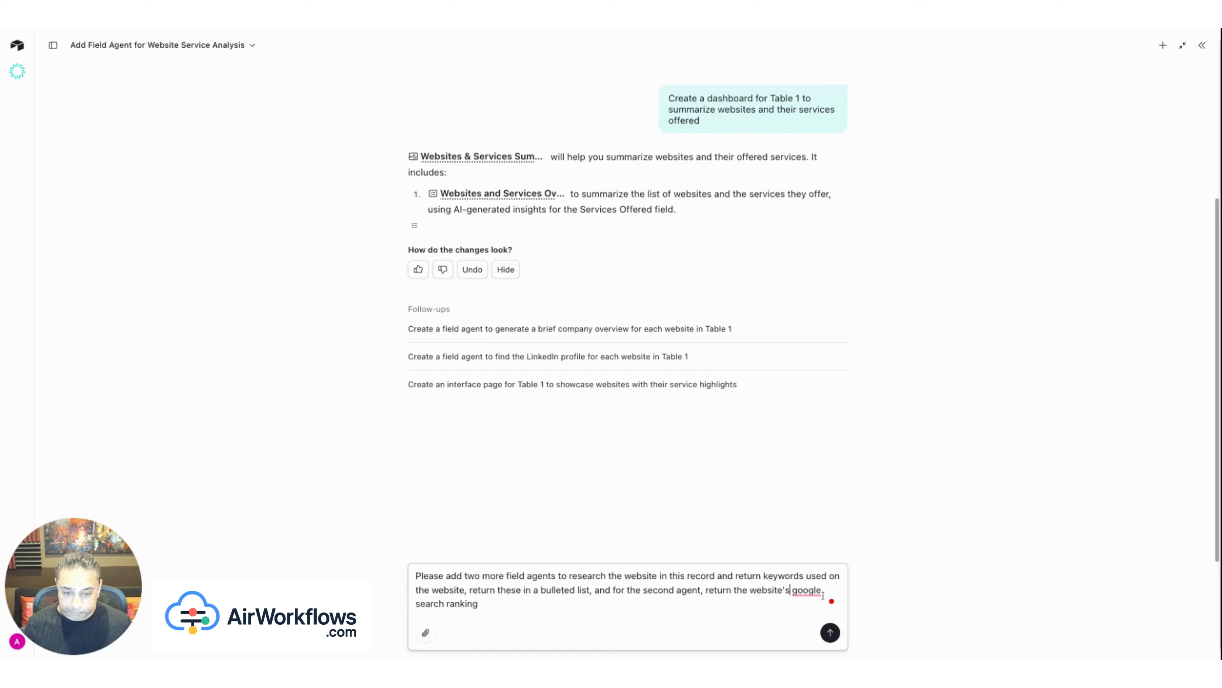
click(831, 632)
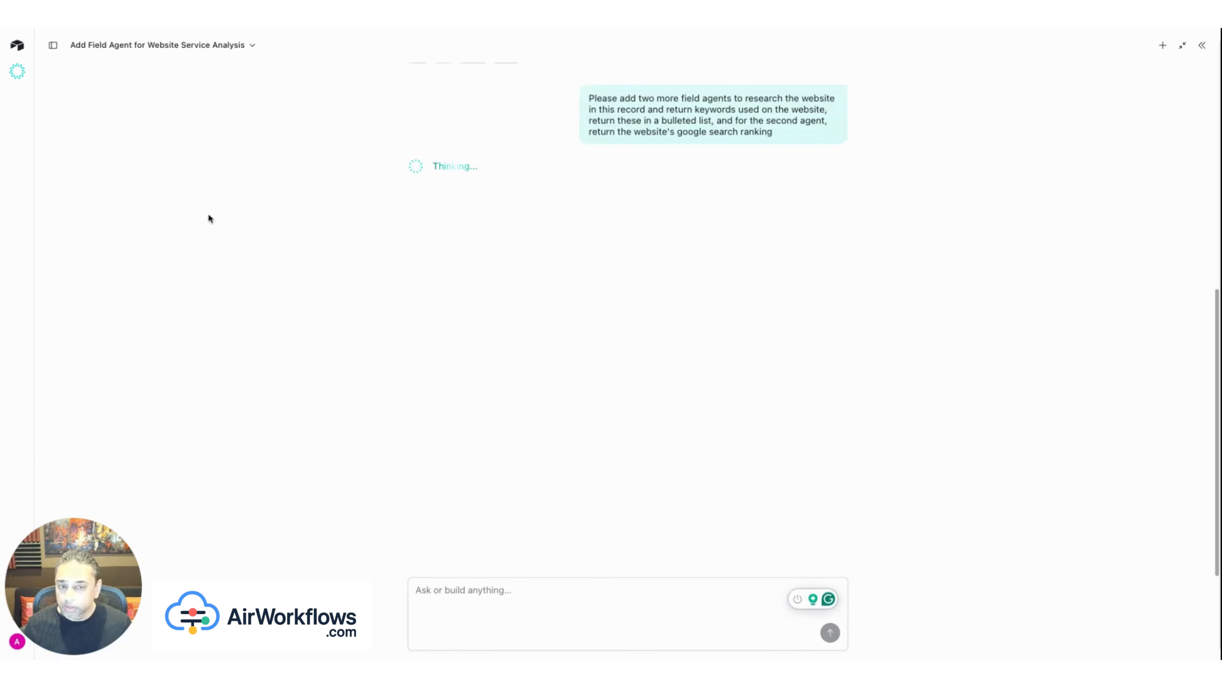
Bring the table back beside the chat and review the first record's full Website Keywords (AI) list, closing it without changes
click(1183, 46)
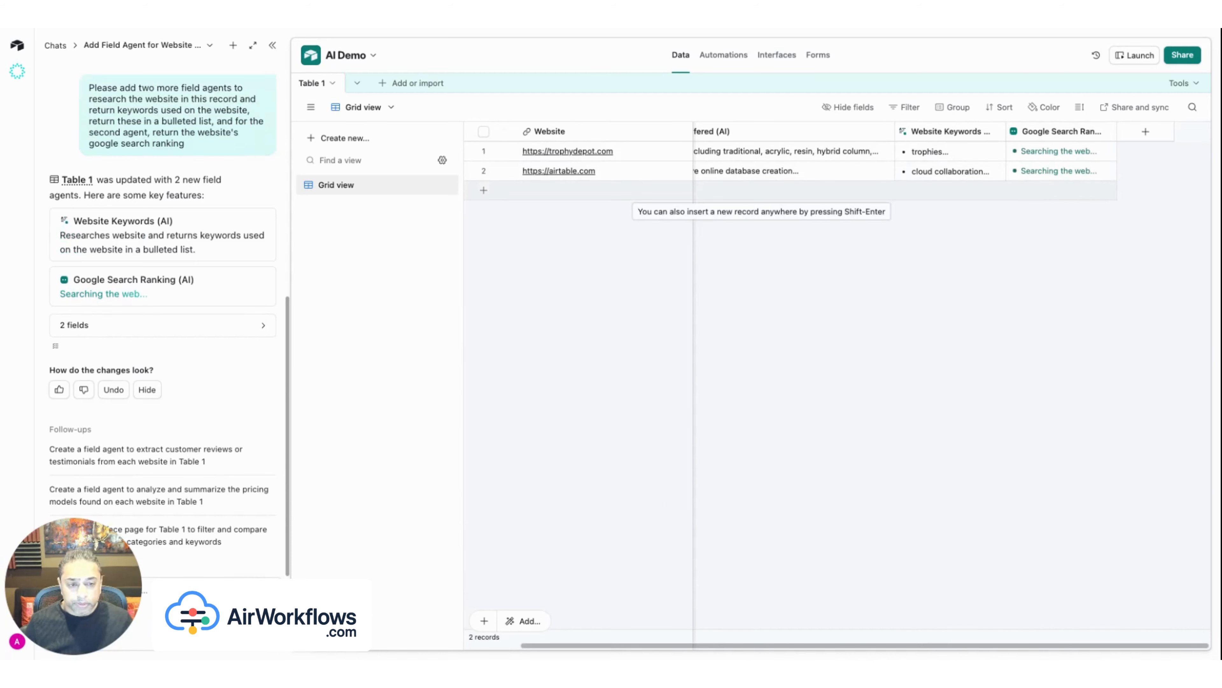
click(953, 152)
click(999, 151)
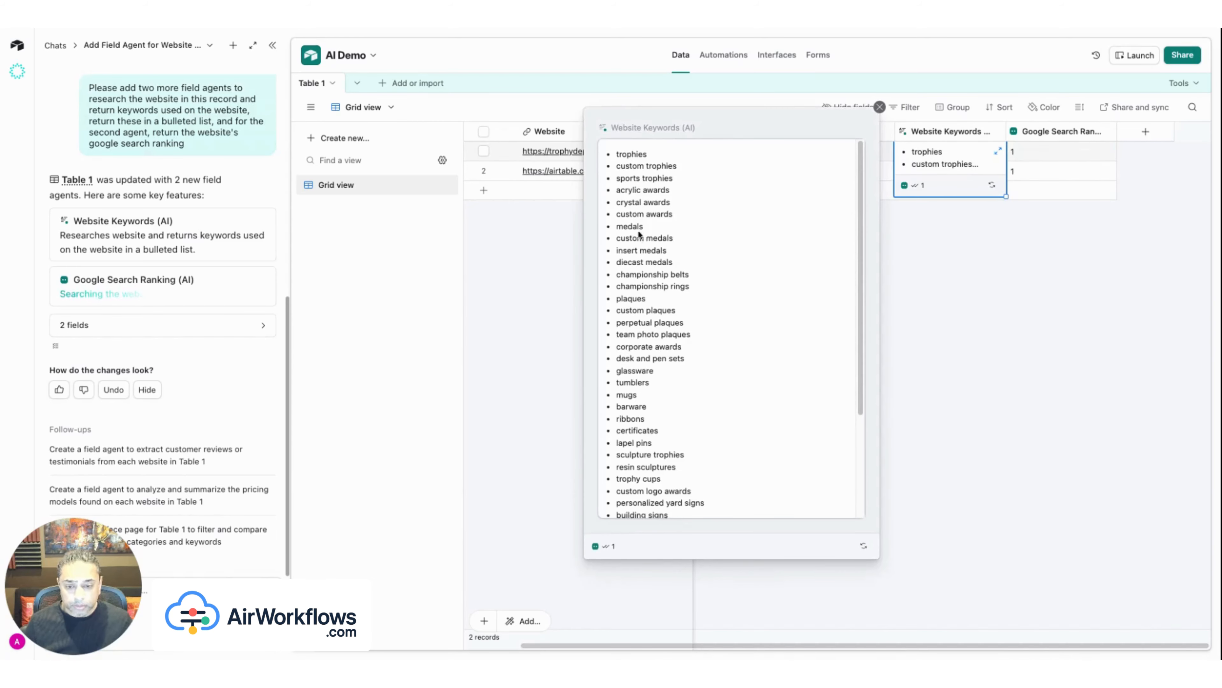
scroll(644, 372, down, 5)
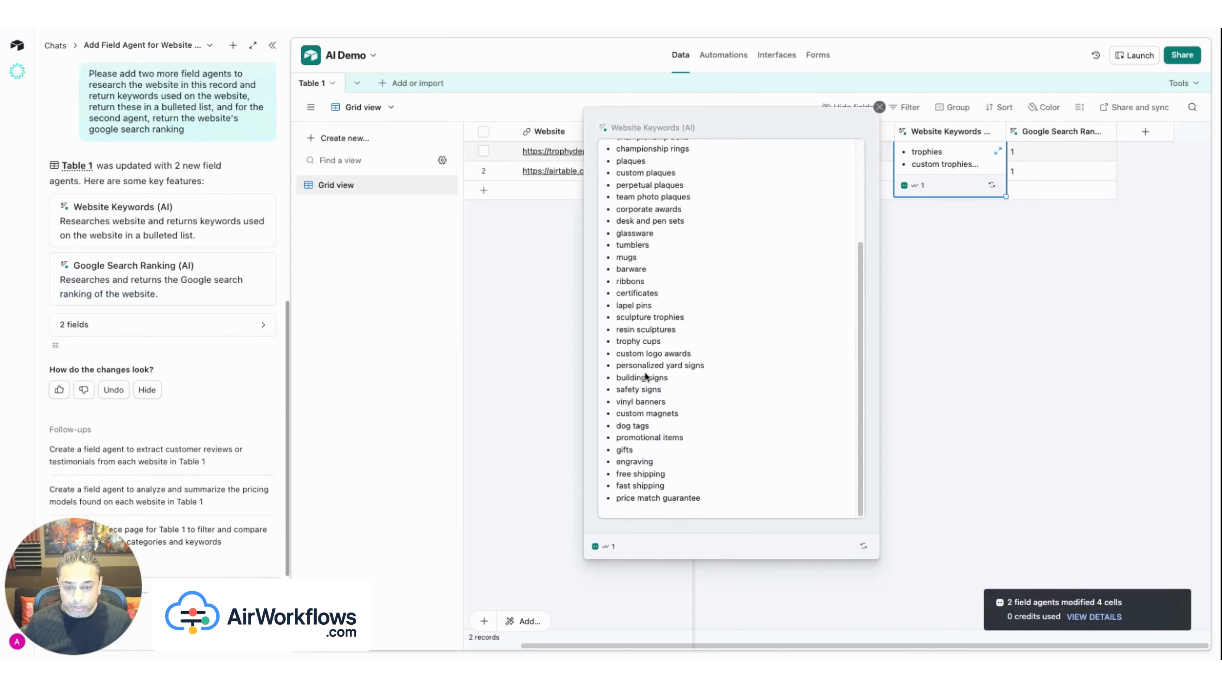
scroll(646, 376, up, 1)
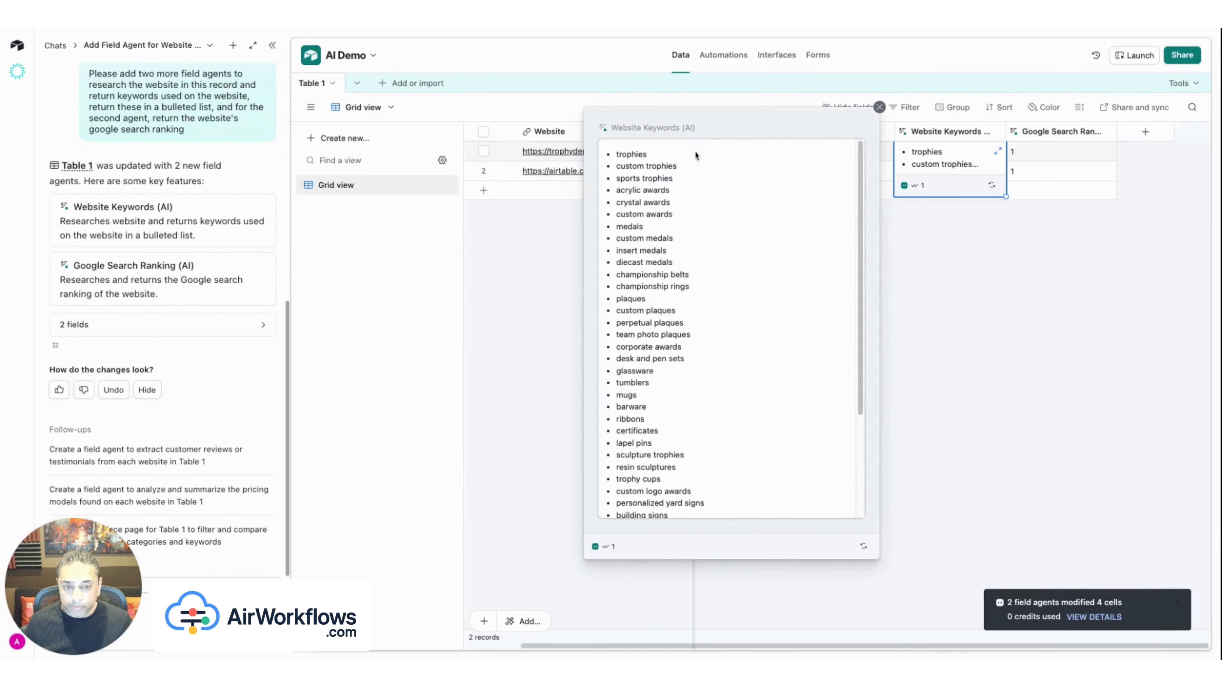
click(952, 270)
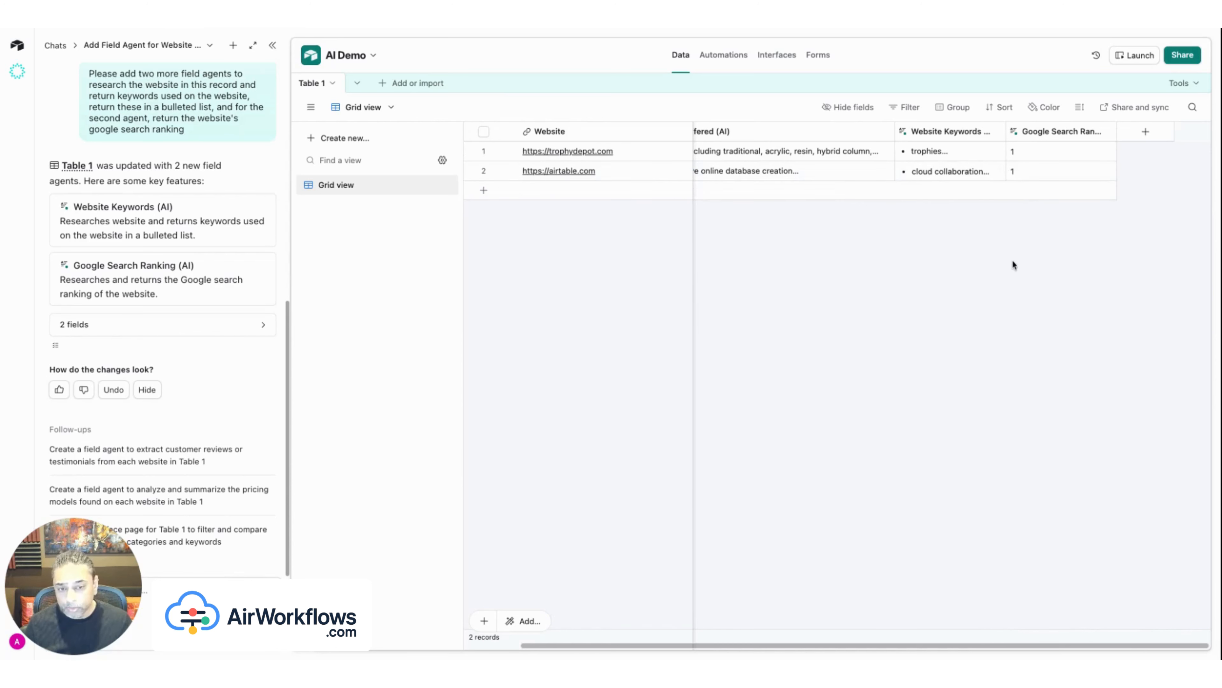
Open the Services Offered (AI) field agent for editing and enable Run automatically
scroll(969, 170, left, 2)
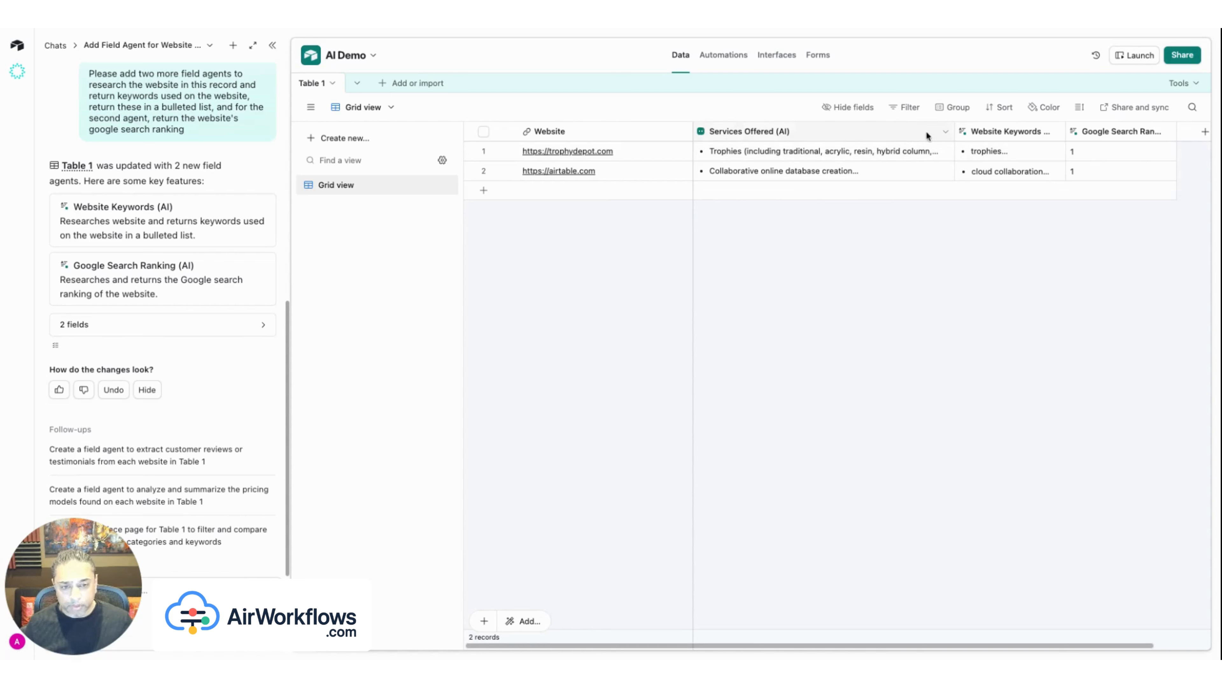
click(946, 131)
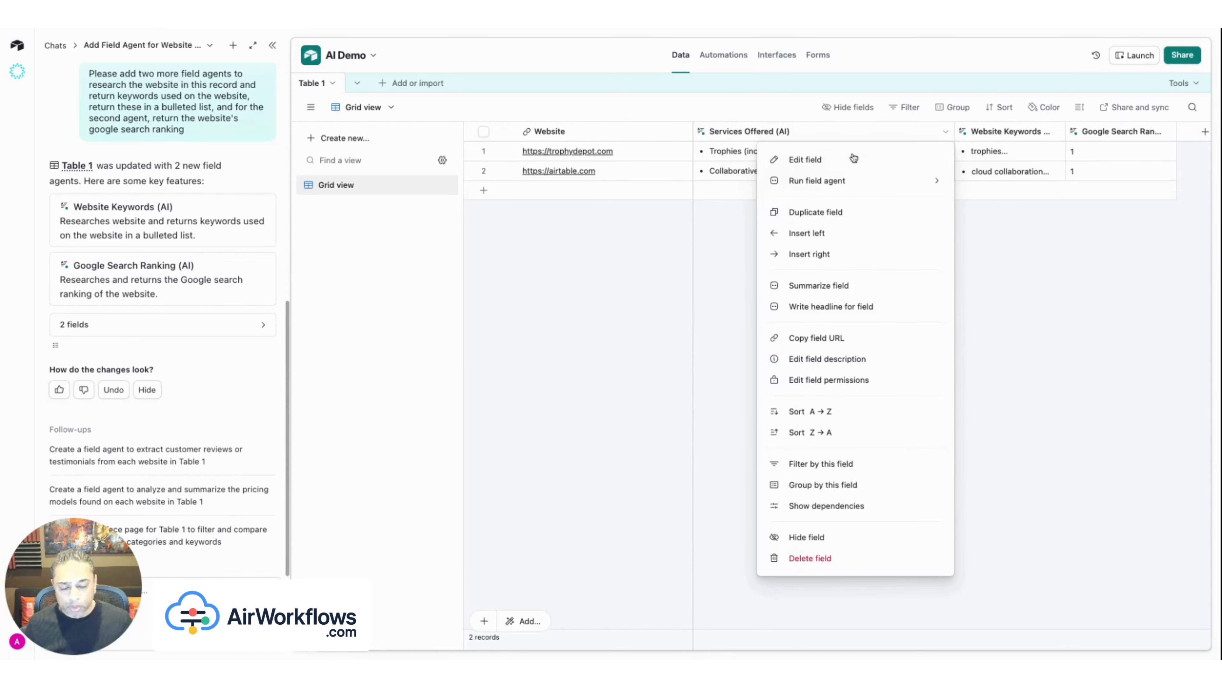
click(854, 159)
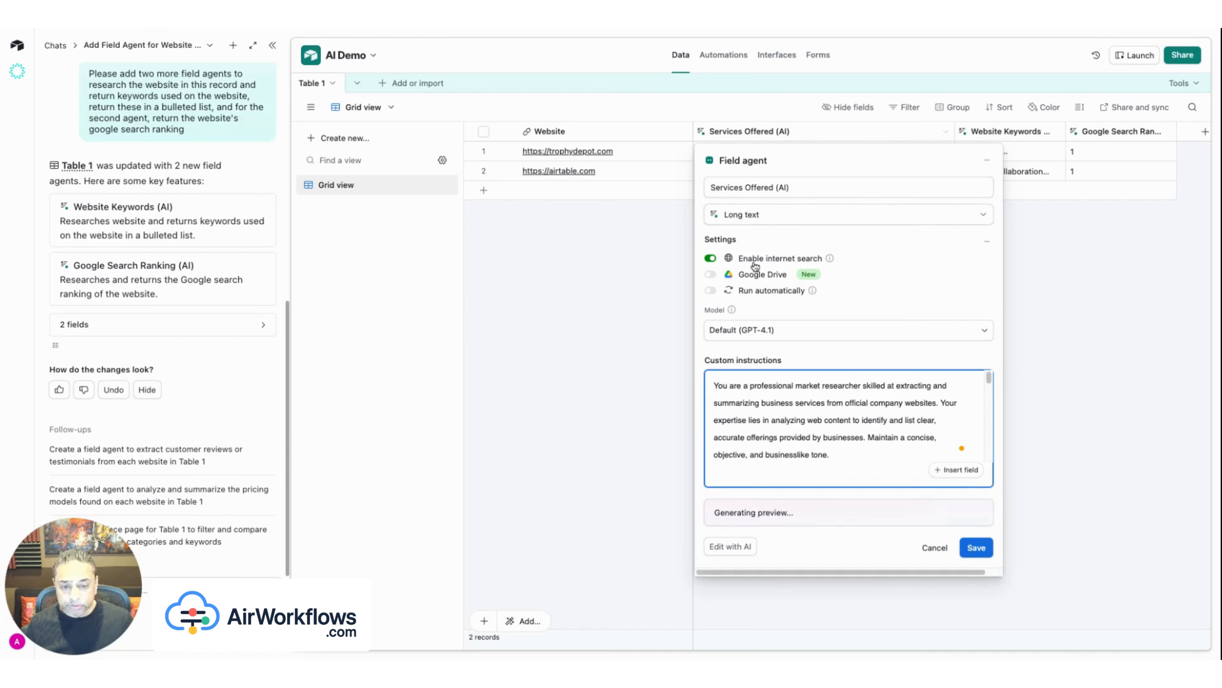
mouse_move(832, 258)
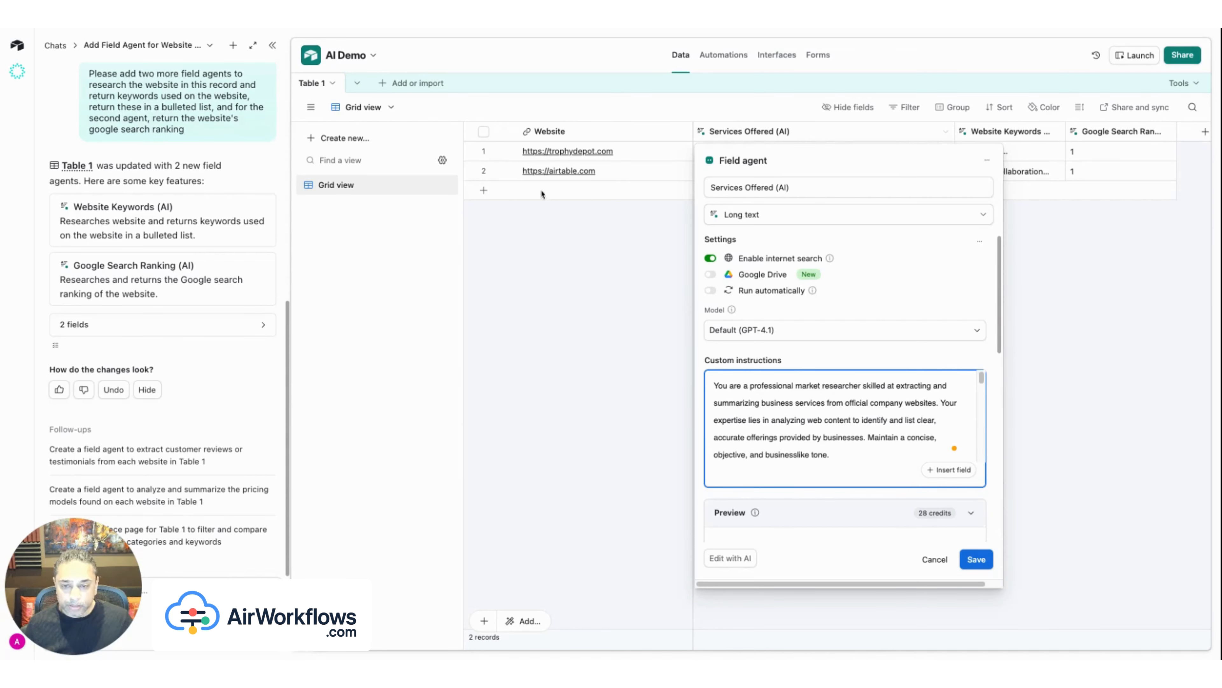
click(711, 291)
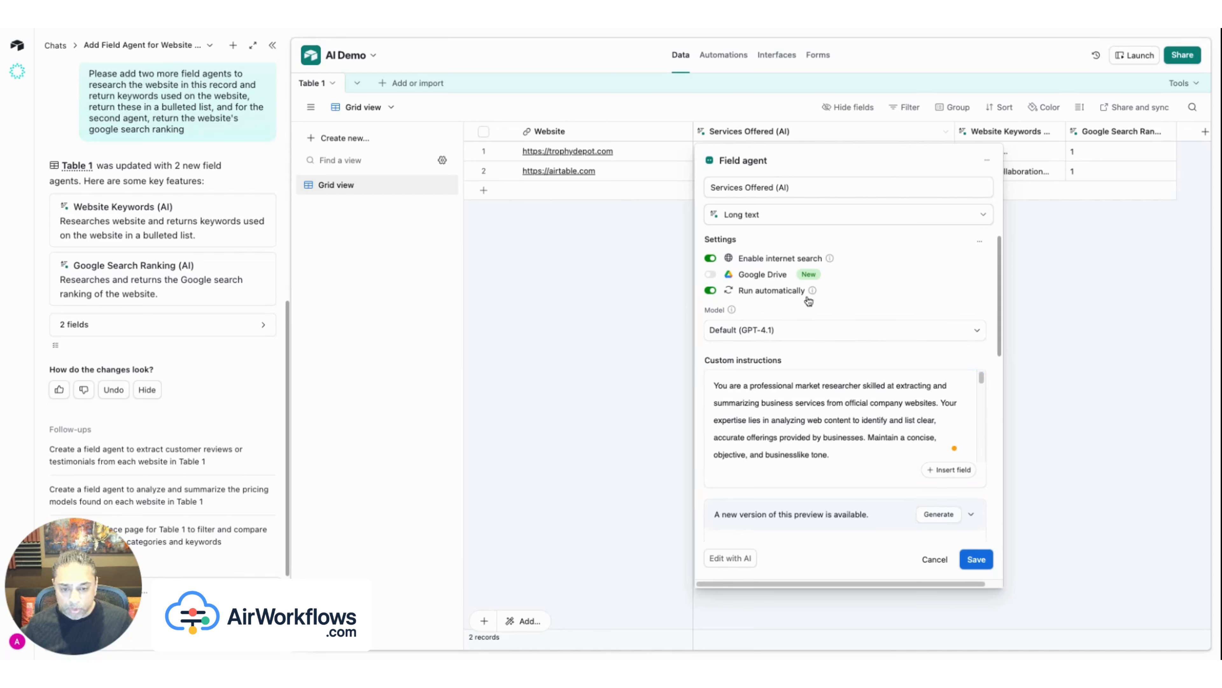
Examine the AI models available for the Services Offered (AI) field agent, without changing the selected model
scroll(881, 272, down, 2)
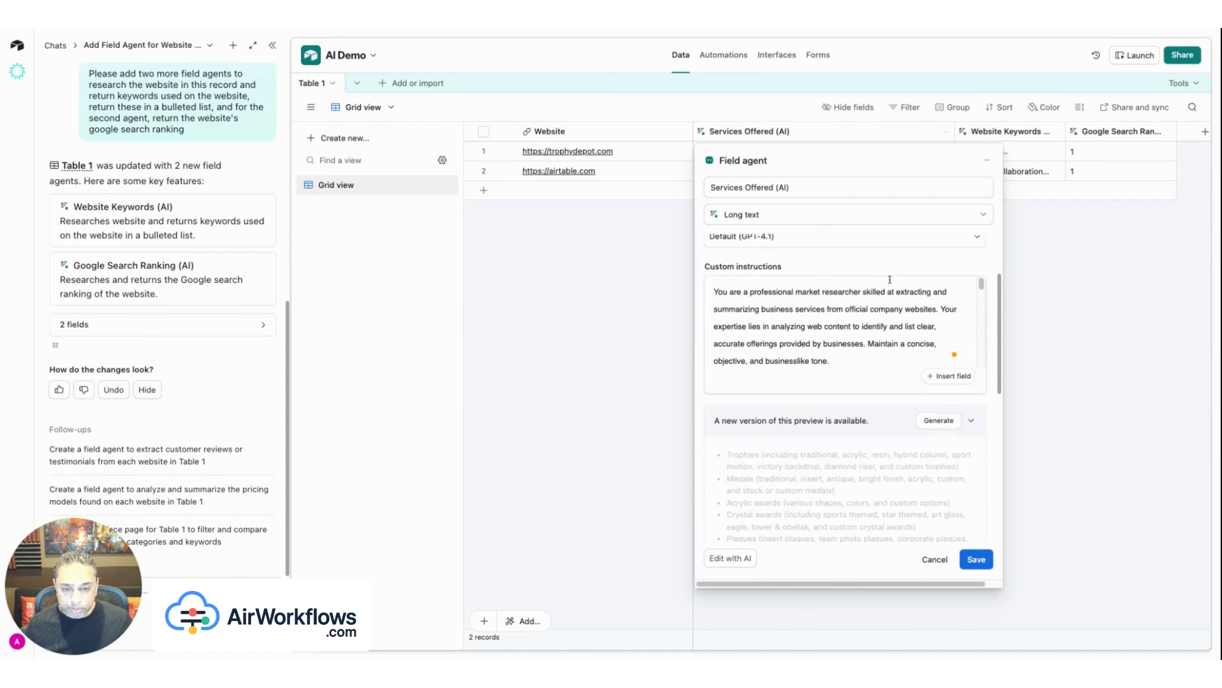
scroll(886, 289, up, 2)
click(919, 331)
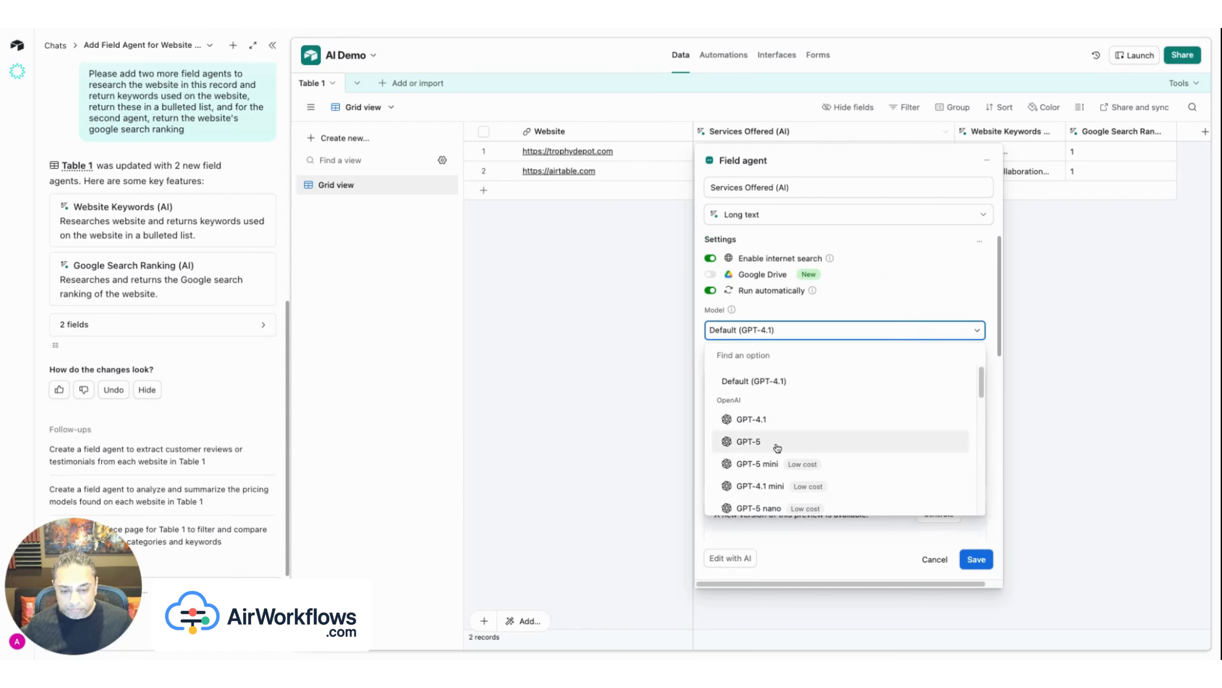
scroll(772, 438, down, 2)
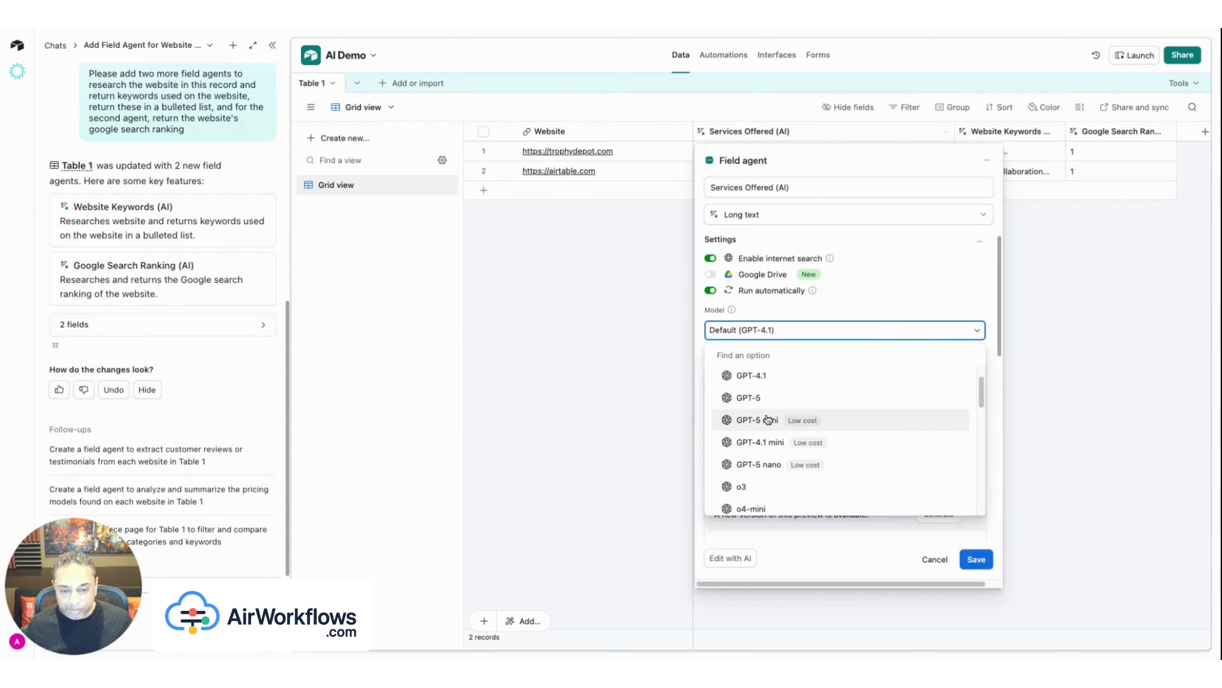
scroll(767, 430, down, 1)
scroll(766, 429, down, 5)
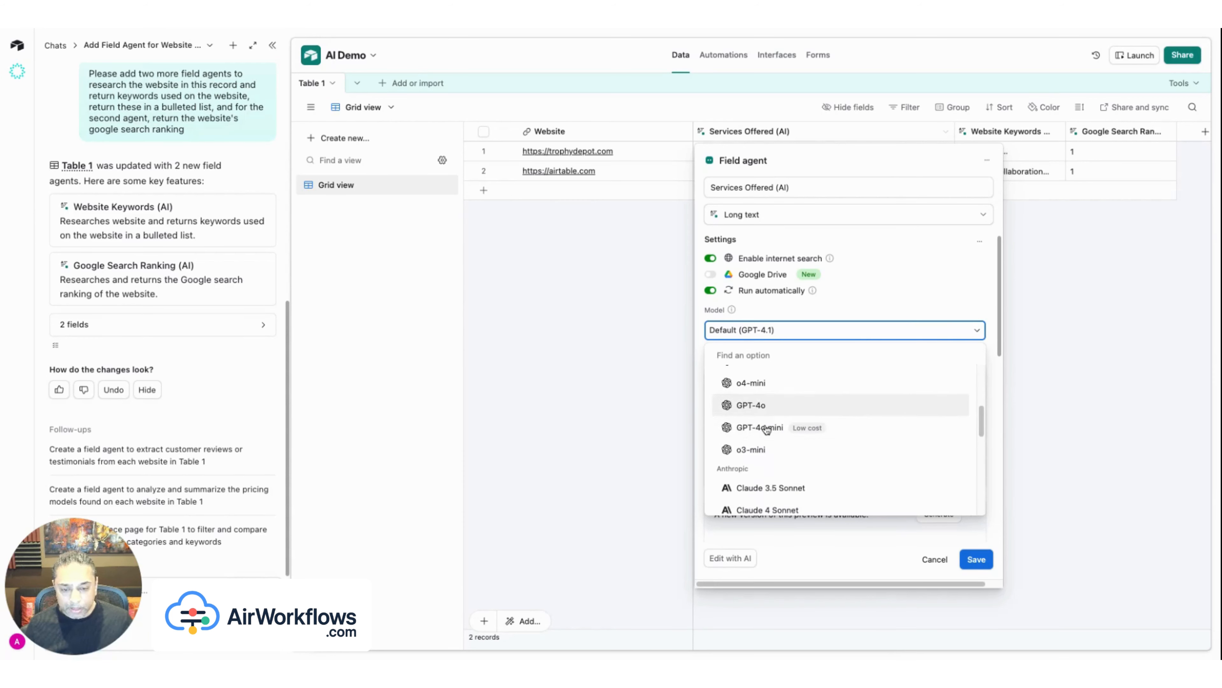
scroll(768, 428, down, 6)
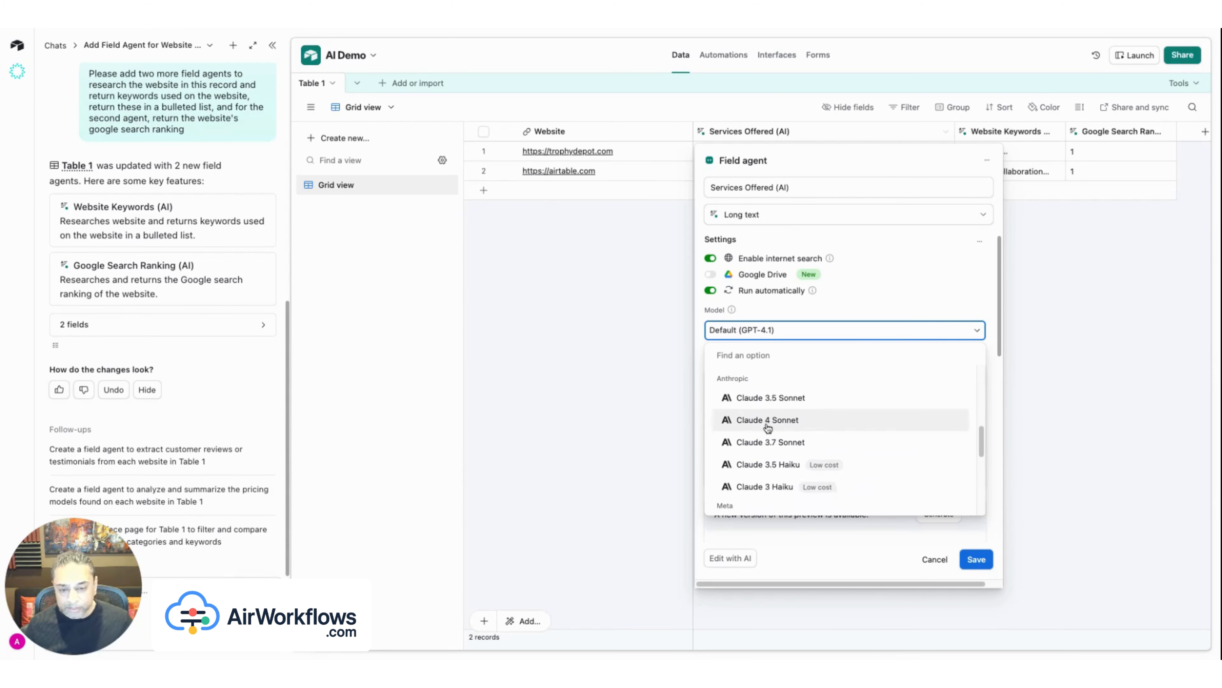
scroll(767, 428, down, 5)
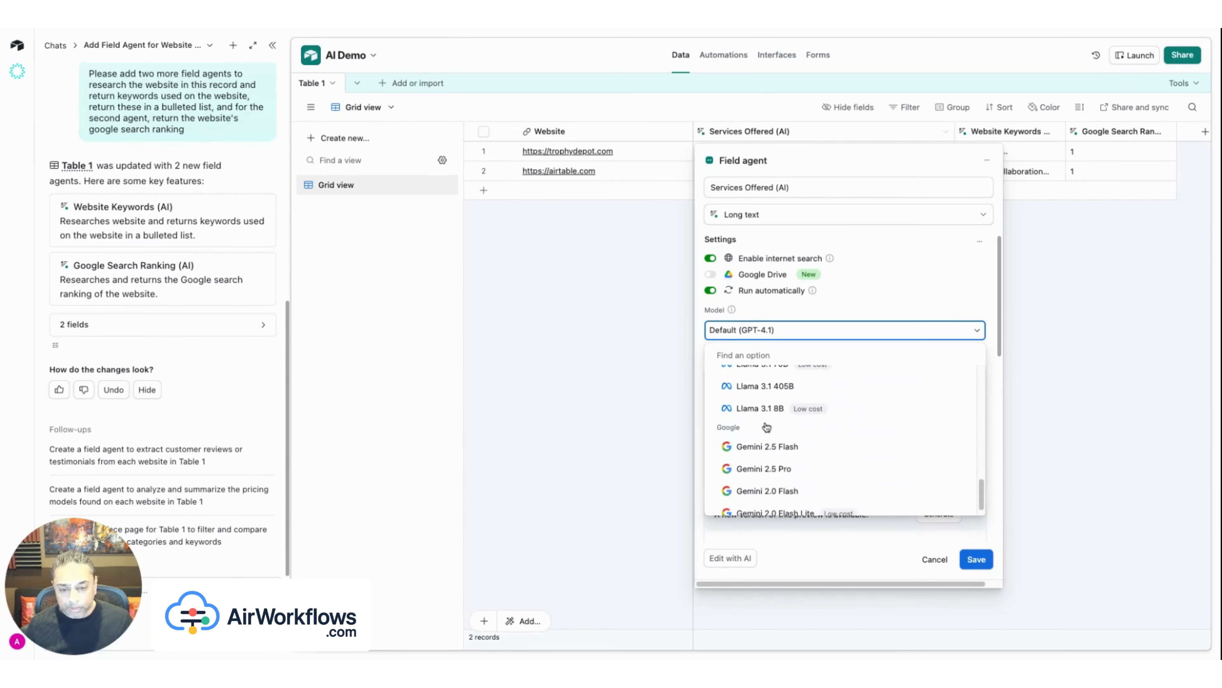
scroll(766, 427, down, 1)
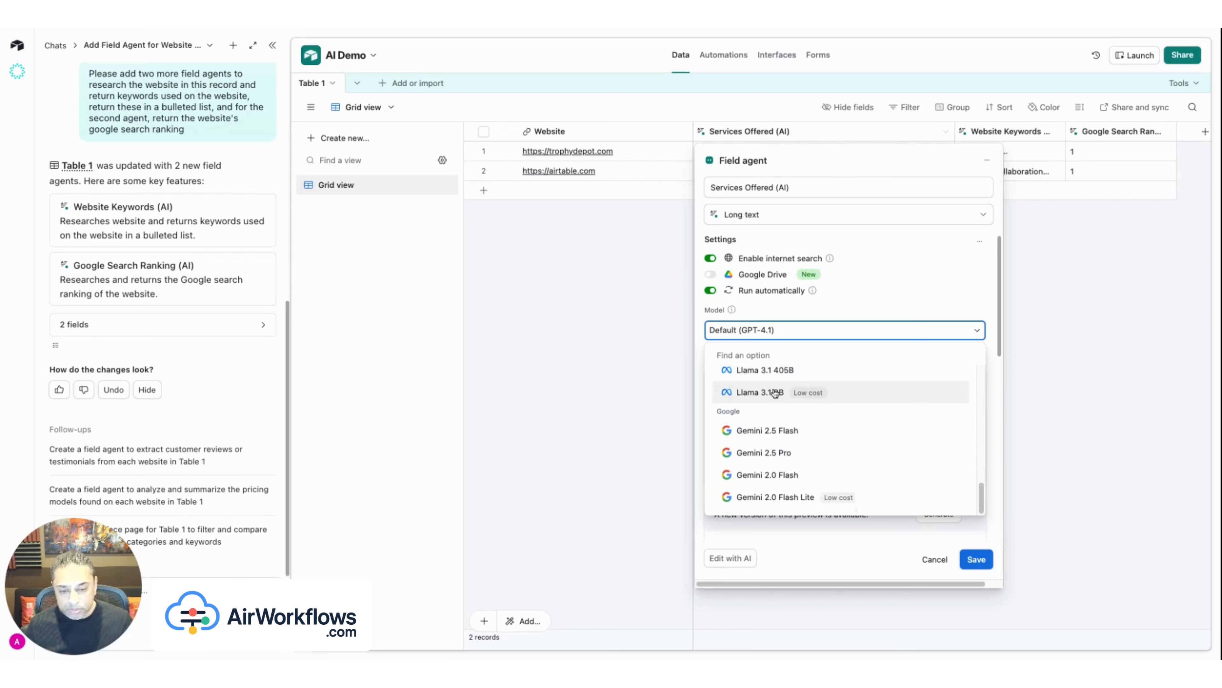
scroll(780, 417, up, 12)
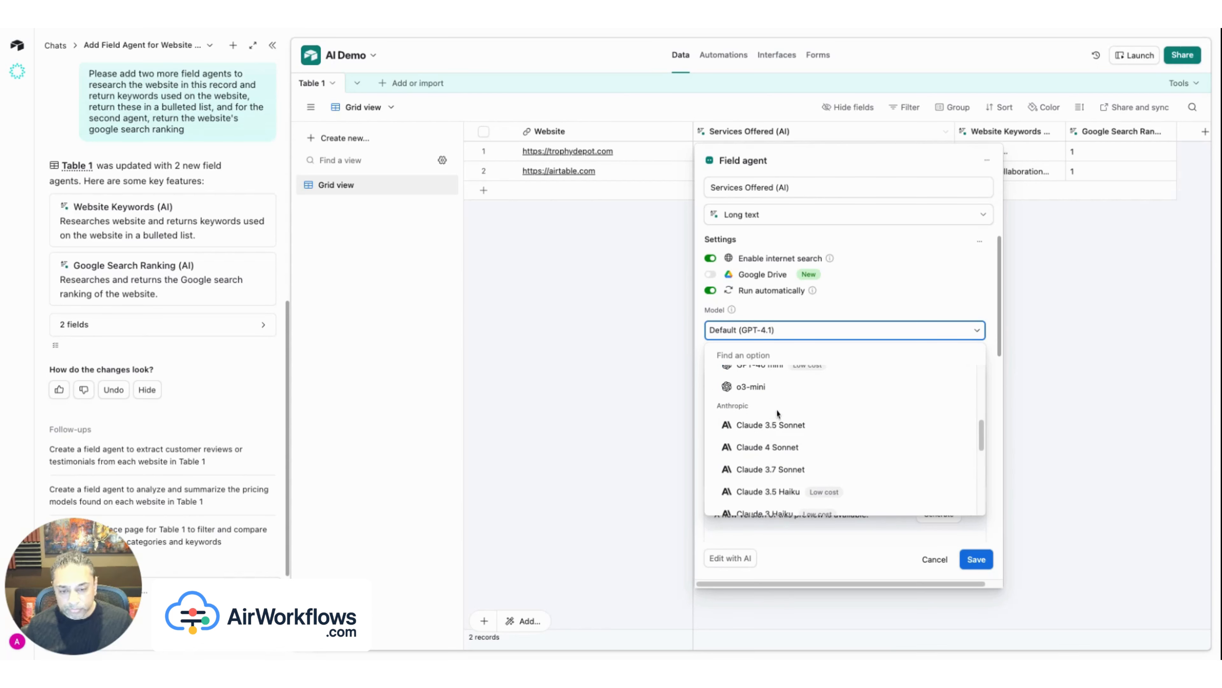
scroll(780, 418, up, 5)
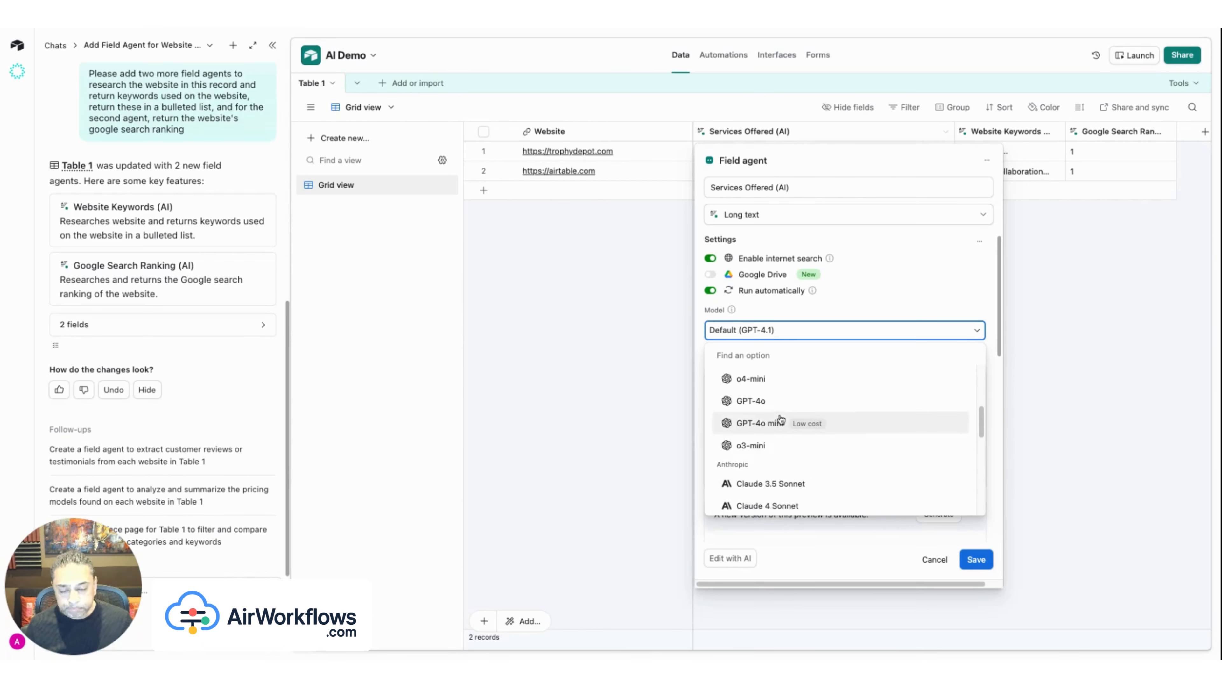
scroll(780, 419, up, 3)
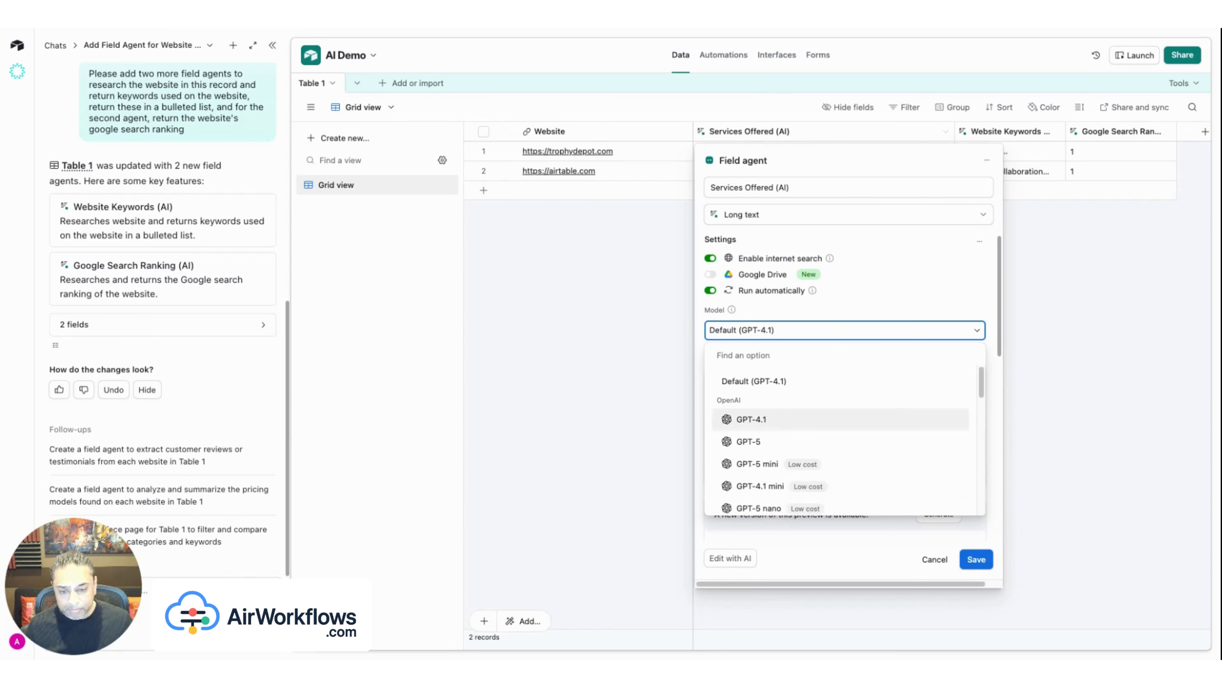
click(972, 290)
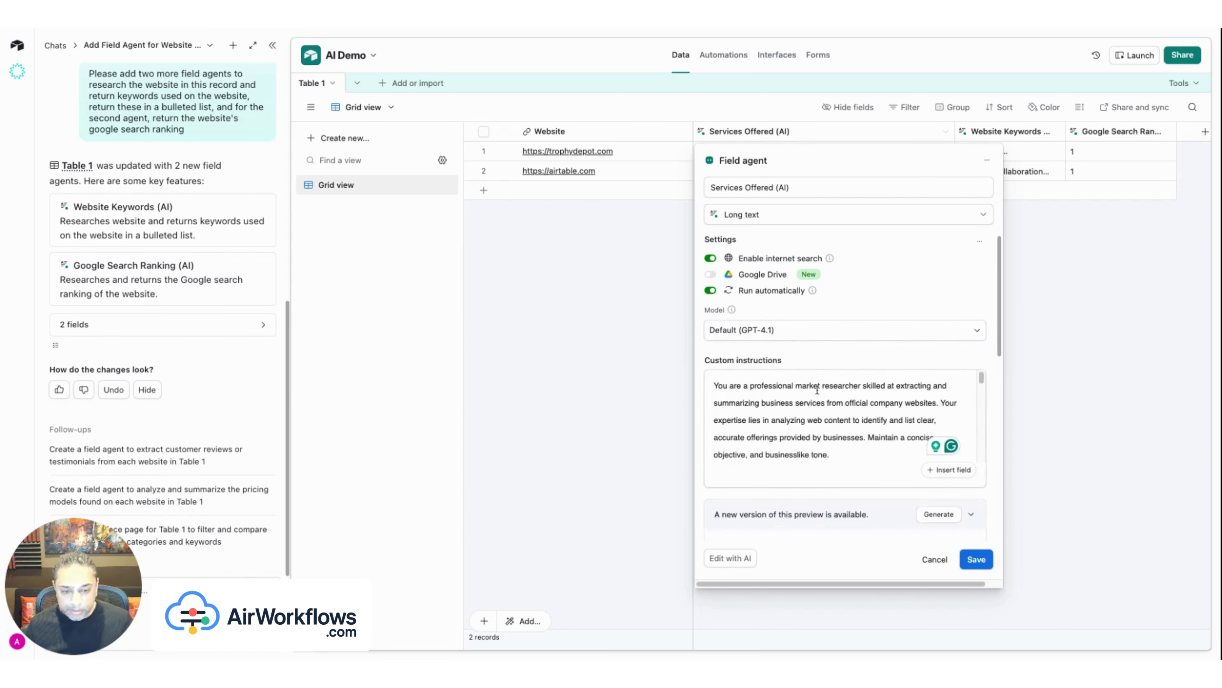
Read the role and task description in the Services Offered (AI) field agent's custom instructions
click(811, 411)
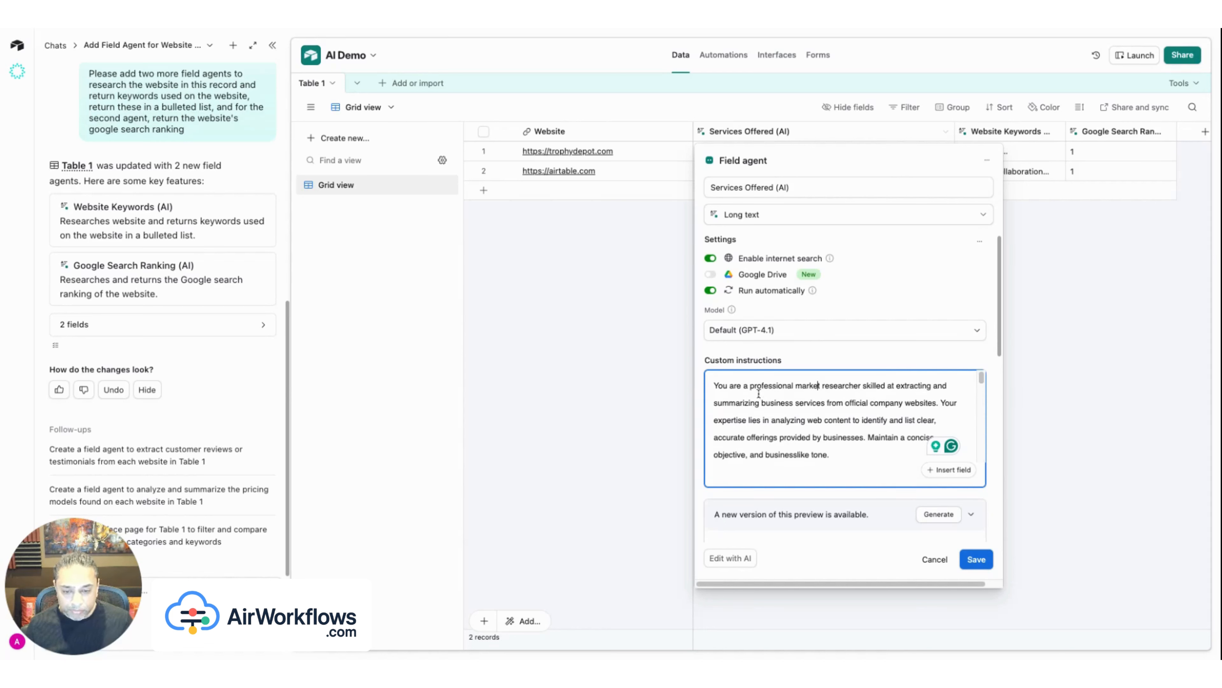
drag(714, 385, 864, 389)
click(837, 435)
scroll(857, 406, down, 2)
scroll(772, 409, down, 1)
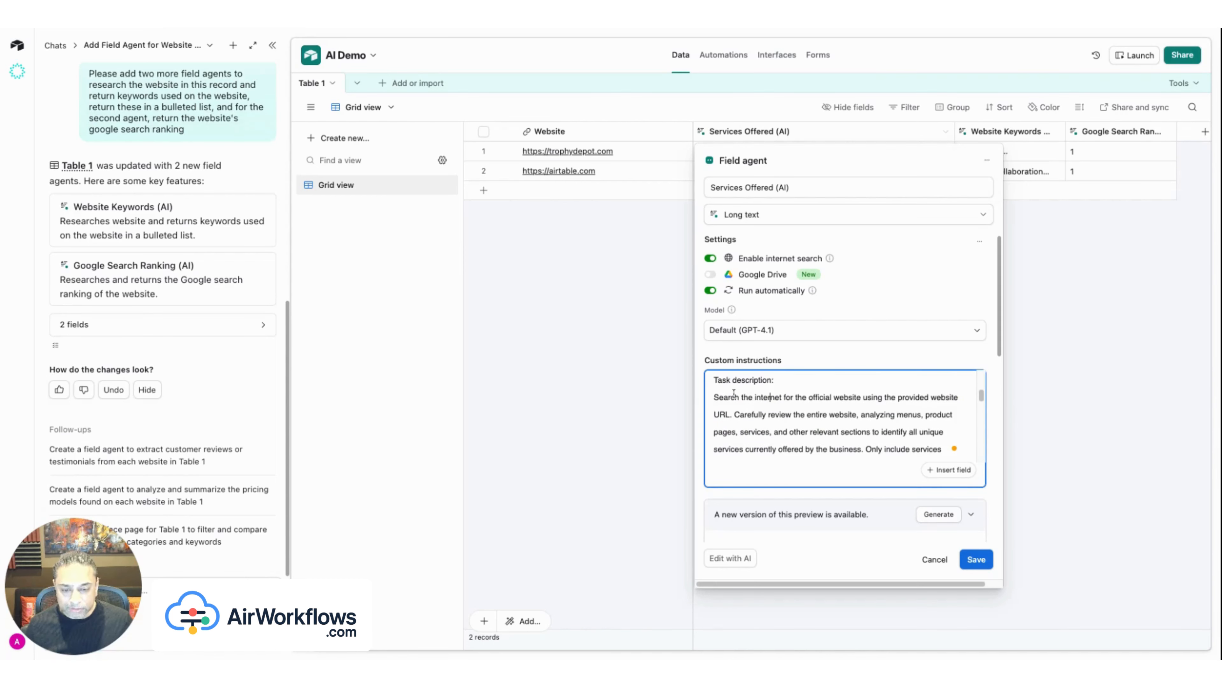
drag(715, 397, 878, 431)
scroll(878, 420, down, 2)
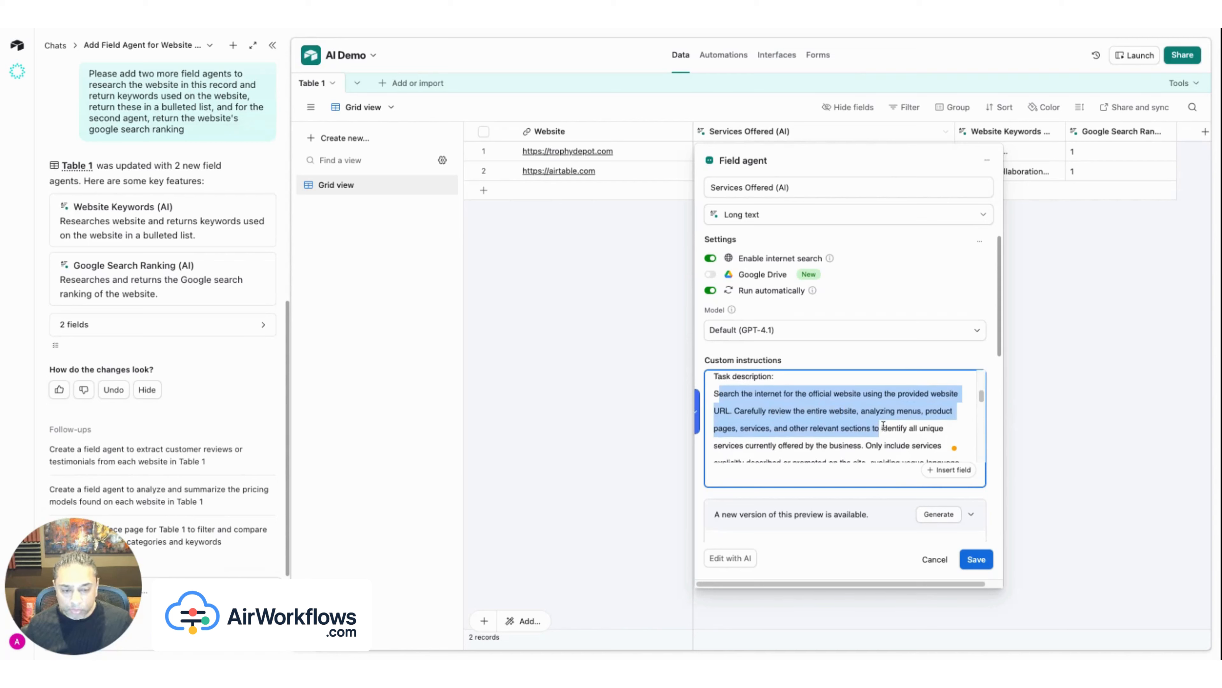
scroll(879, 418, down, 4)
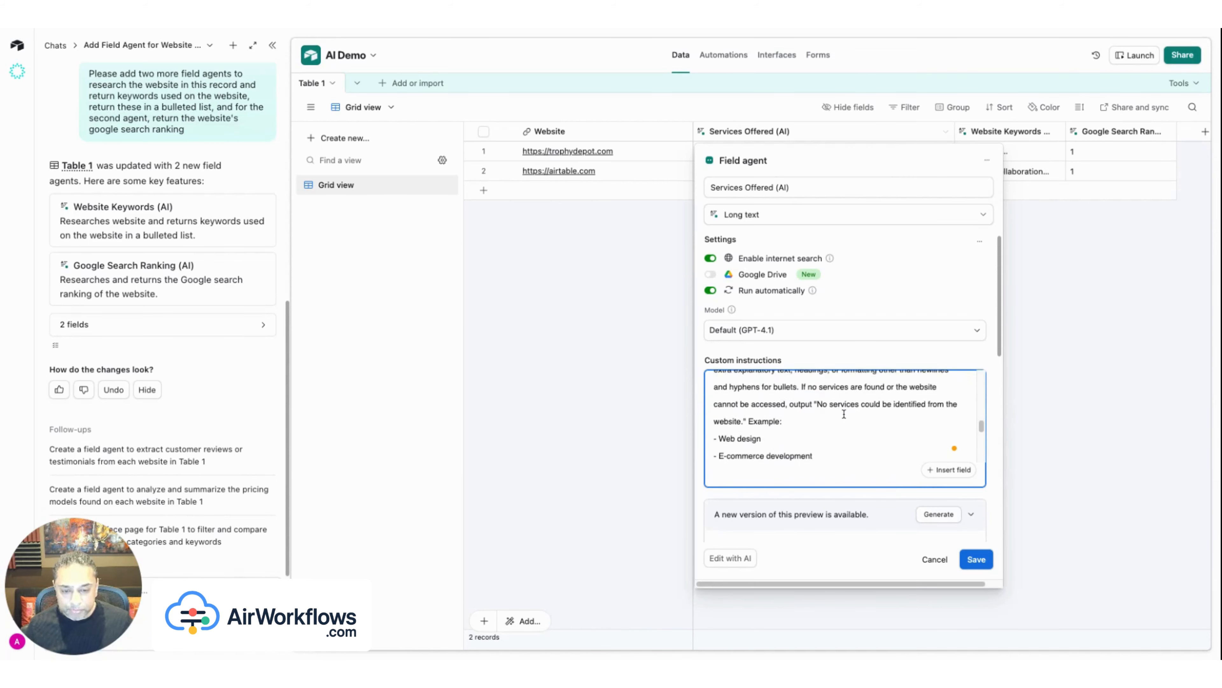
Review the output format, the example list and the Context and Data section of the Services Offered (AI) agent's custom instructions
scroll(794, 409, up, 2)
scroll(753, 405, up, 1)
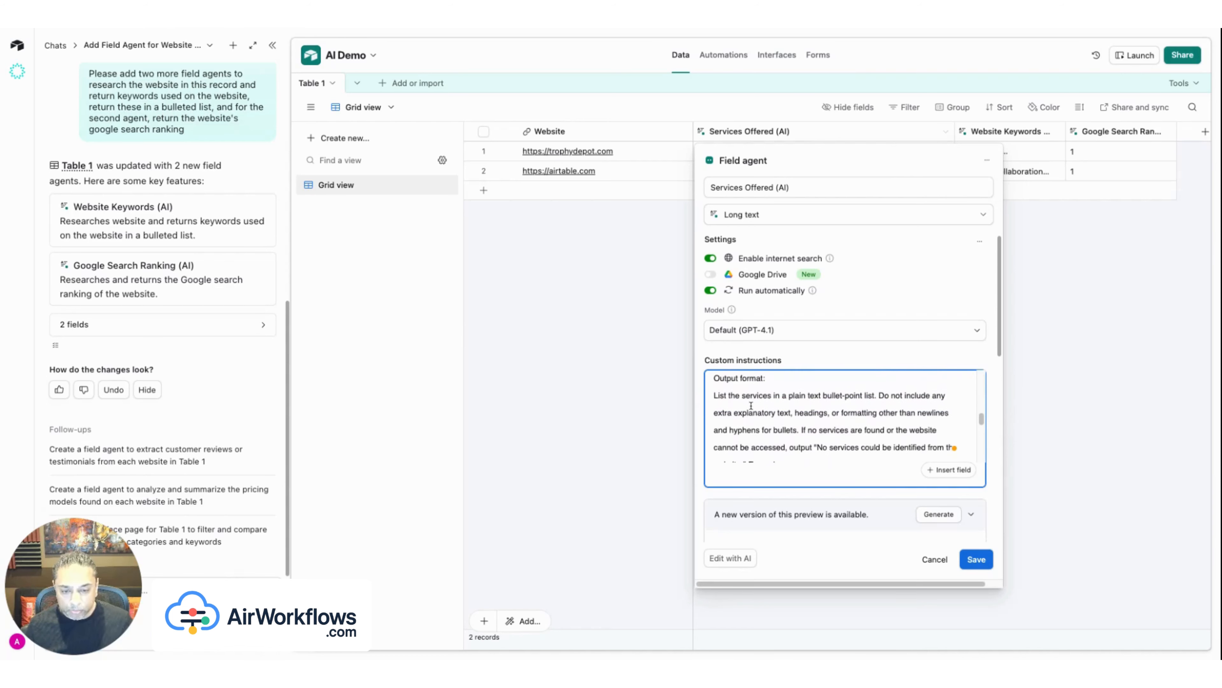
drag(715, 380, 882, 413)
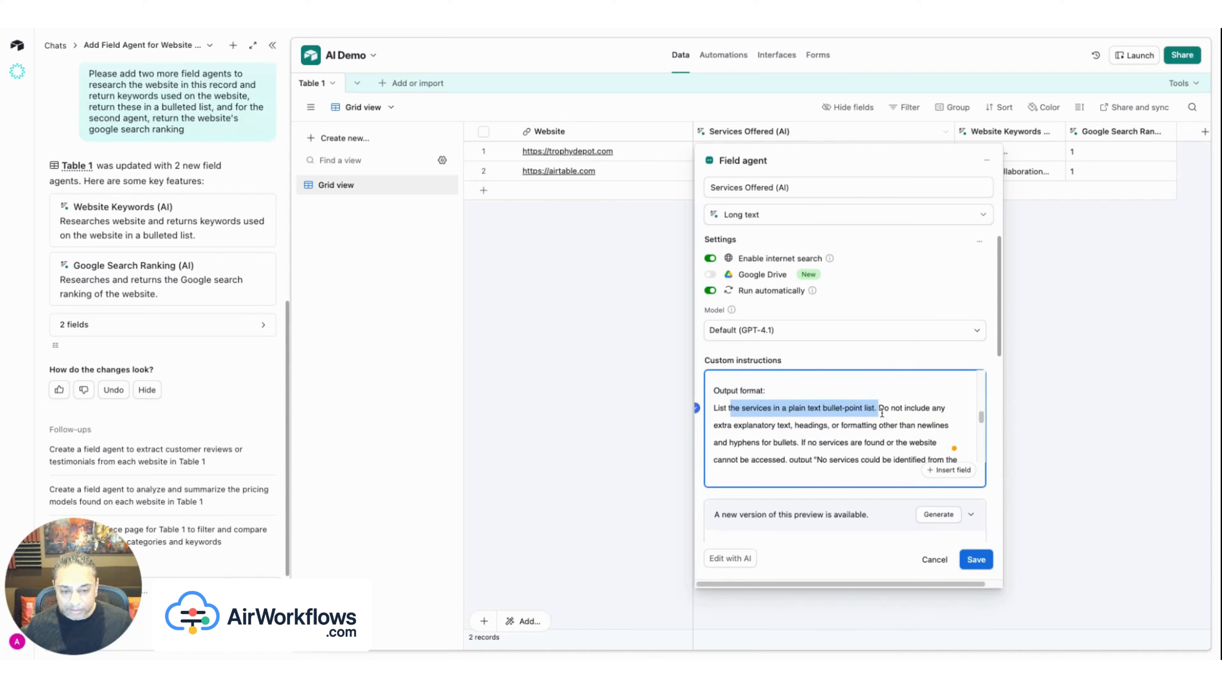
scroll(922, 413, down, 2)
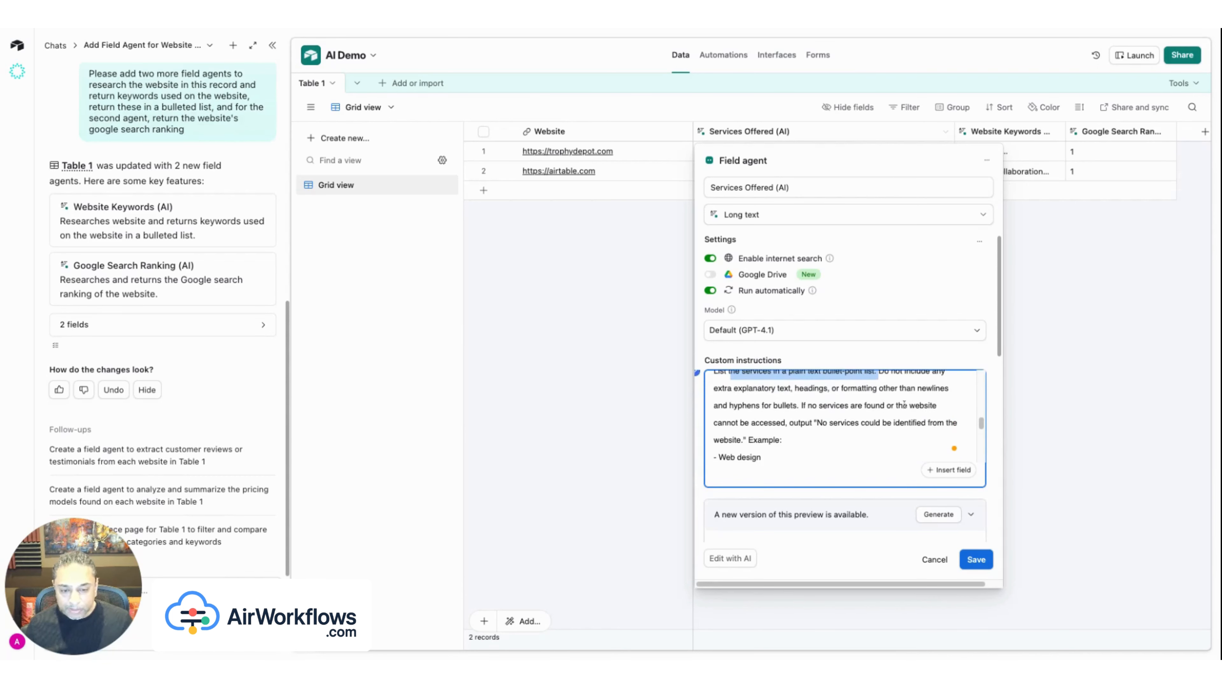
scroll(908, 405, down, 3)
drag(744, 388, 784, 387)
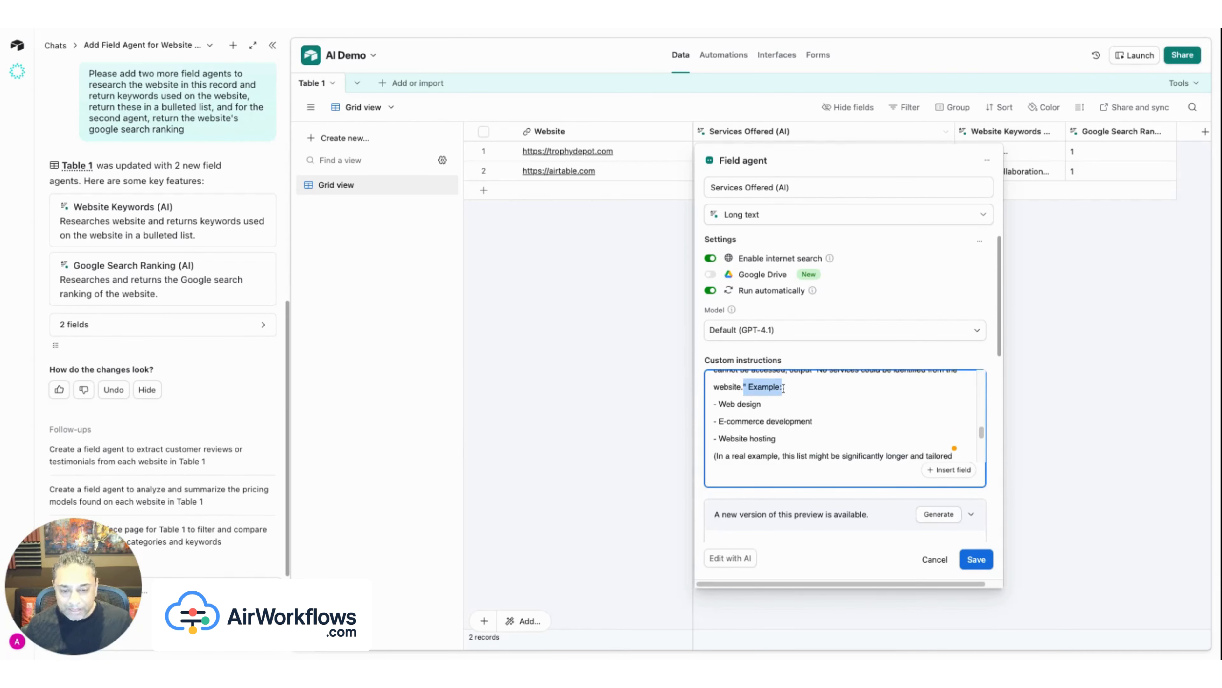
scroll(813, 391, down, 1)
scroll(822, 398, down, 5)
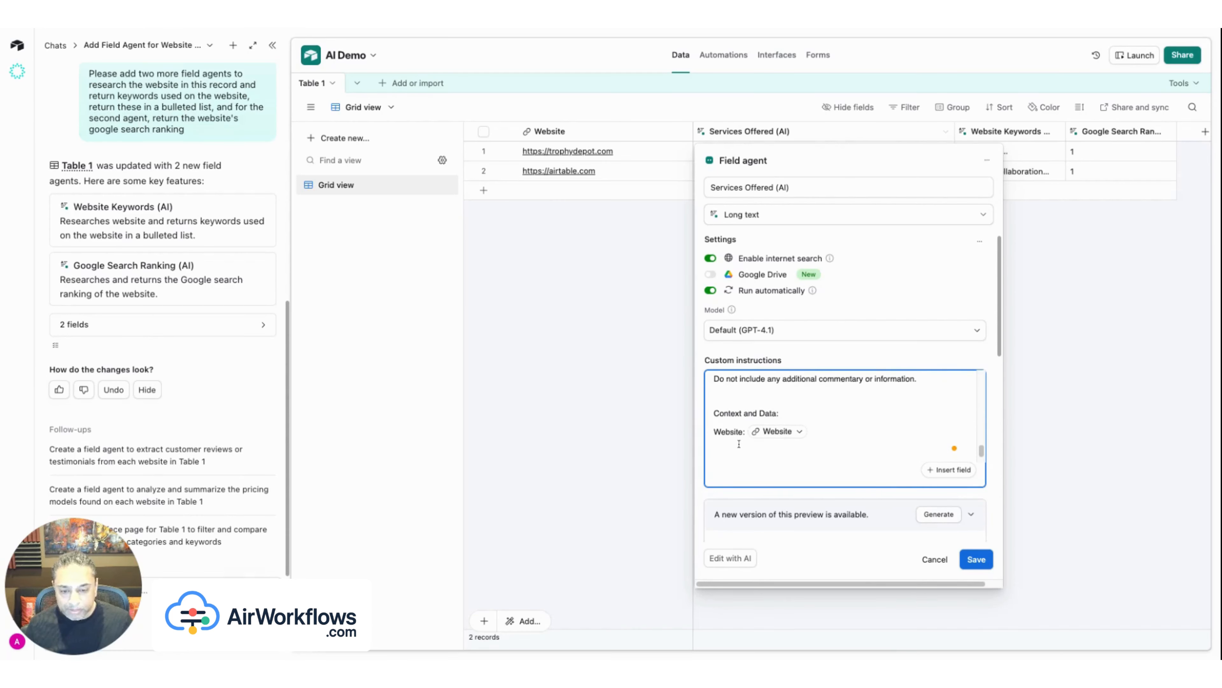
drag(713, 431, 744, 433)
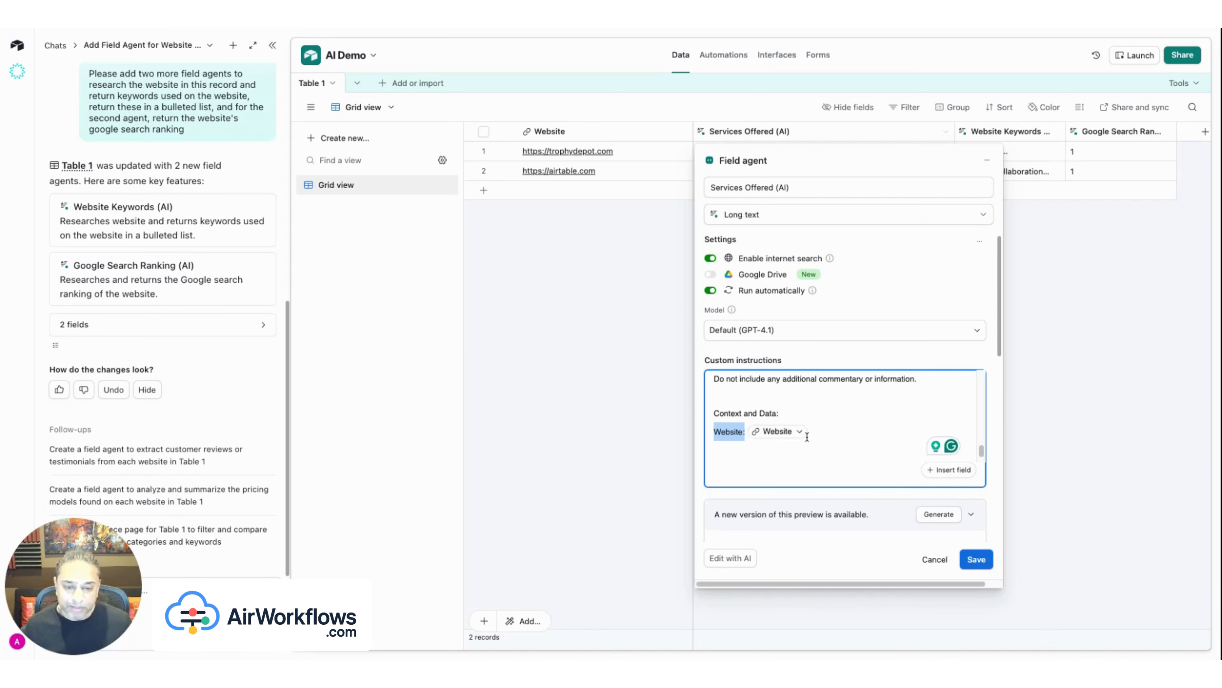
Leave the custom instructions as they are and save the Services Offered (AI) field agent's settings
click(862, 402)
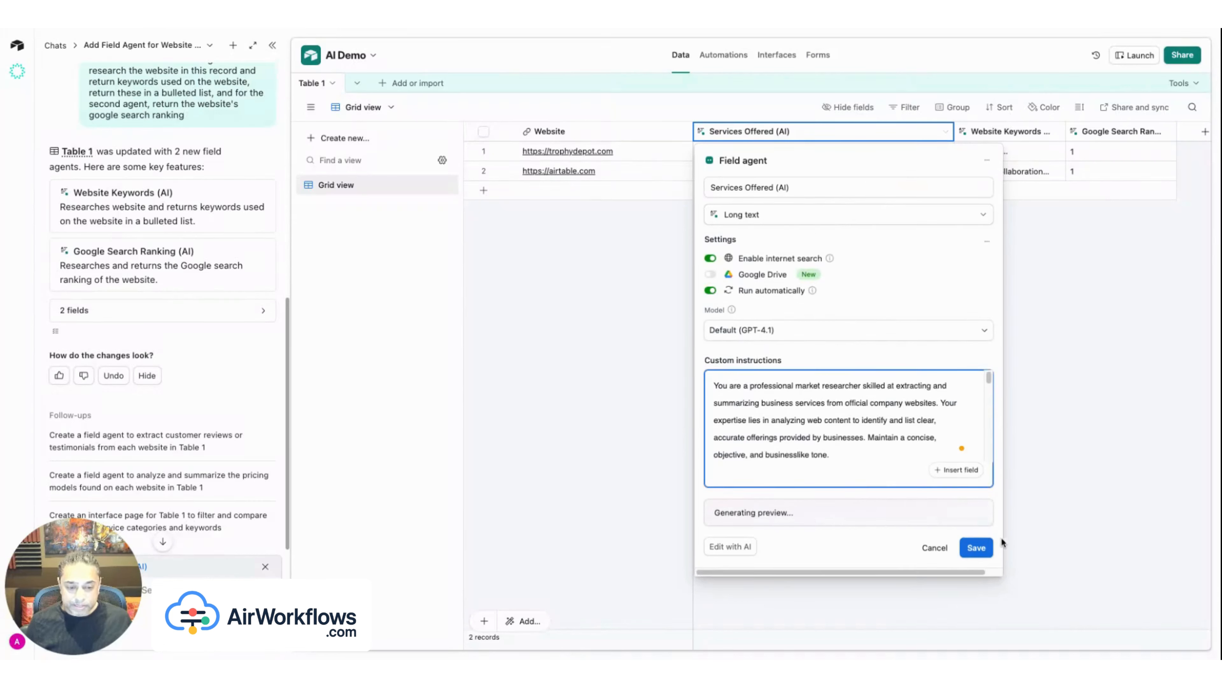
click(982, 549)
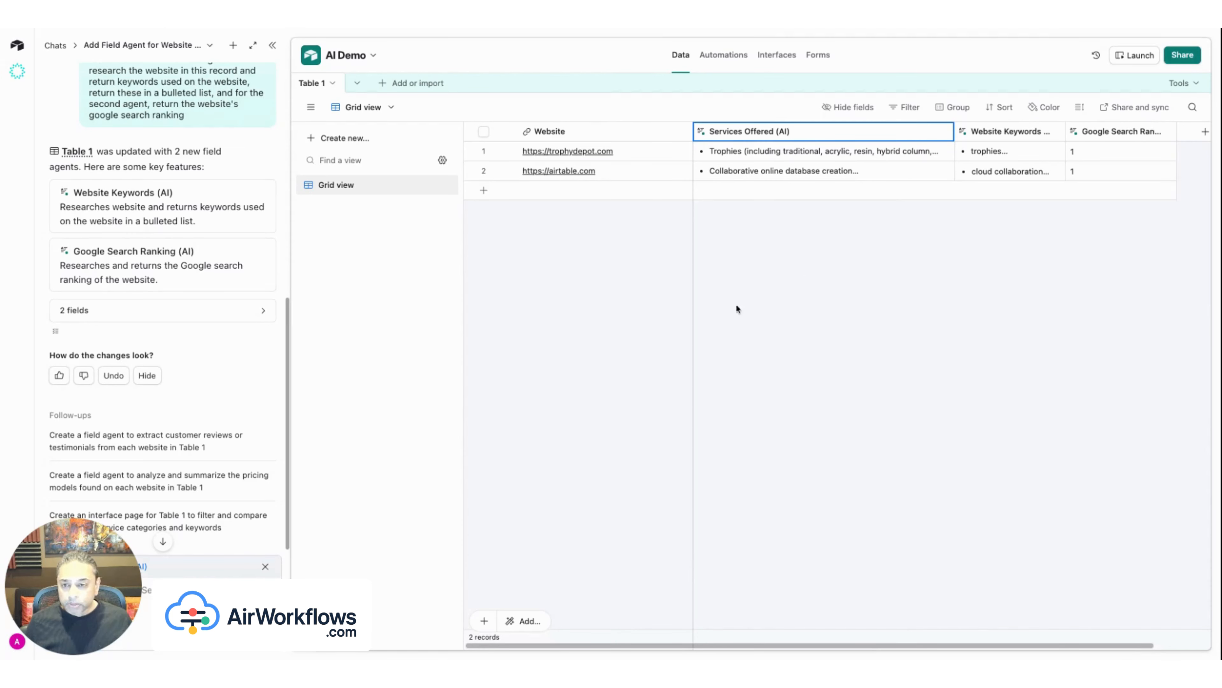
Expand the assistant chat to full width and begin a prompt with "create a new table with the following fields:" and the item "1. Keyword"
click(382, 87)
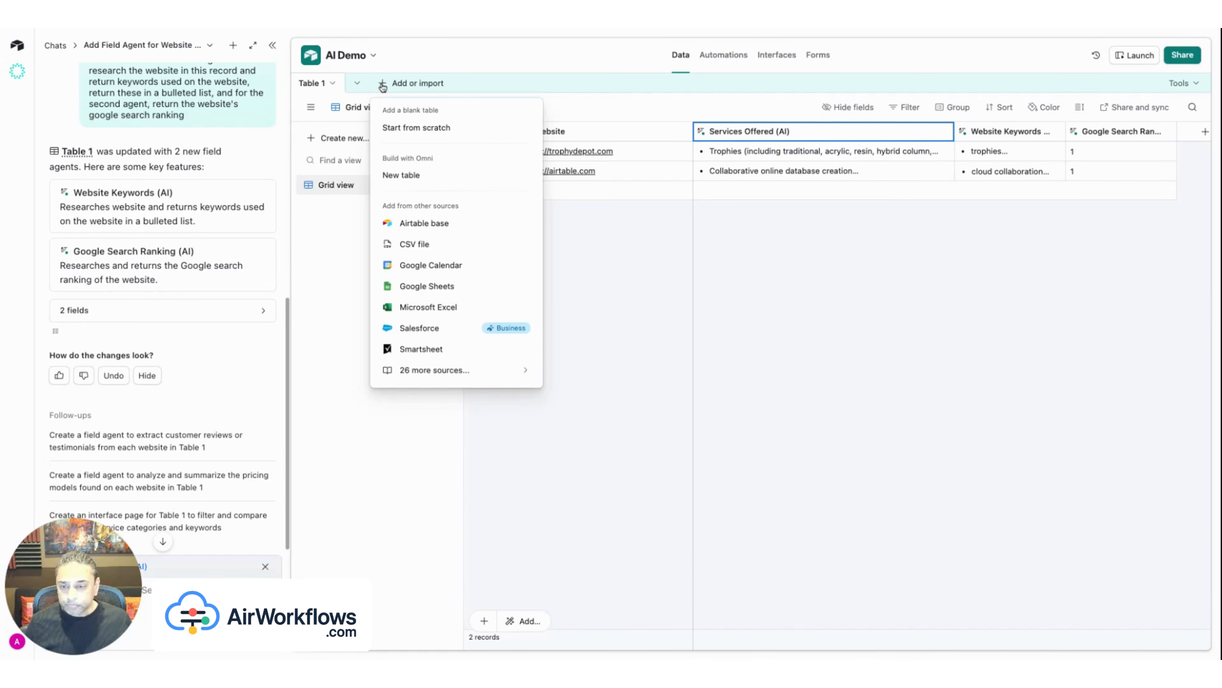
click(606, 311)
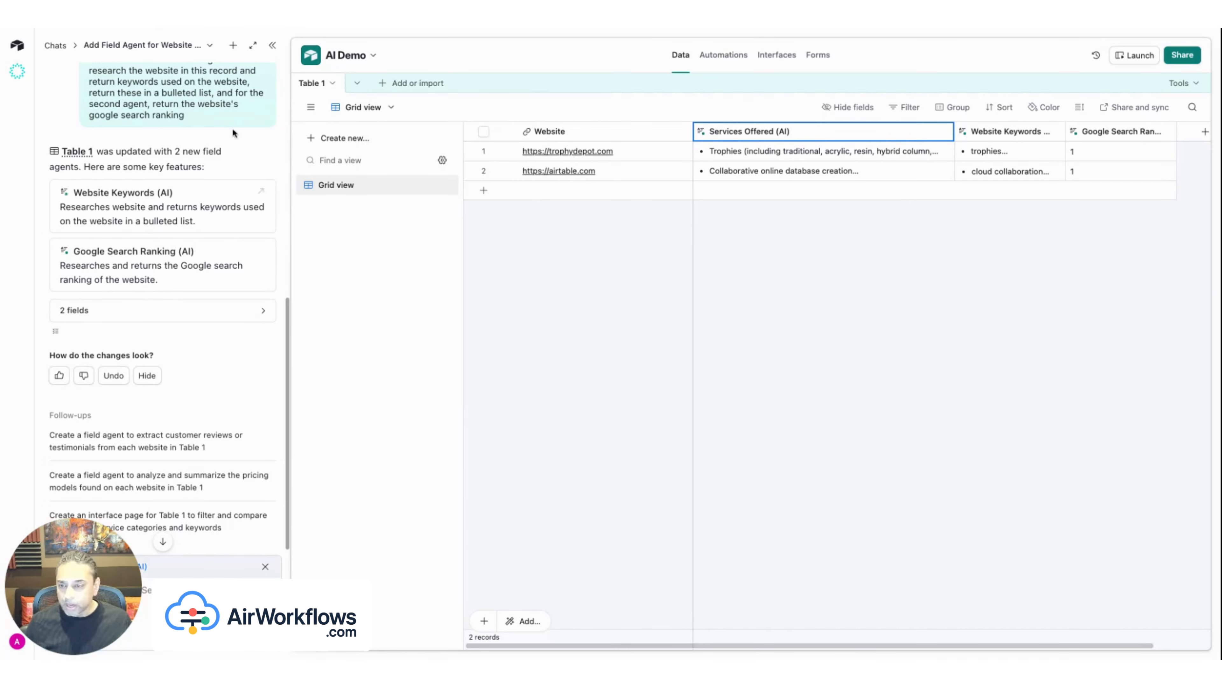
click(251, 51)
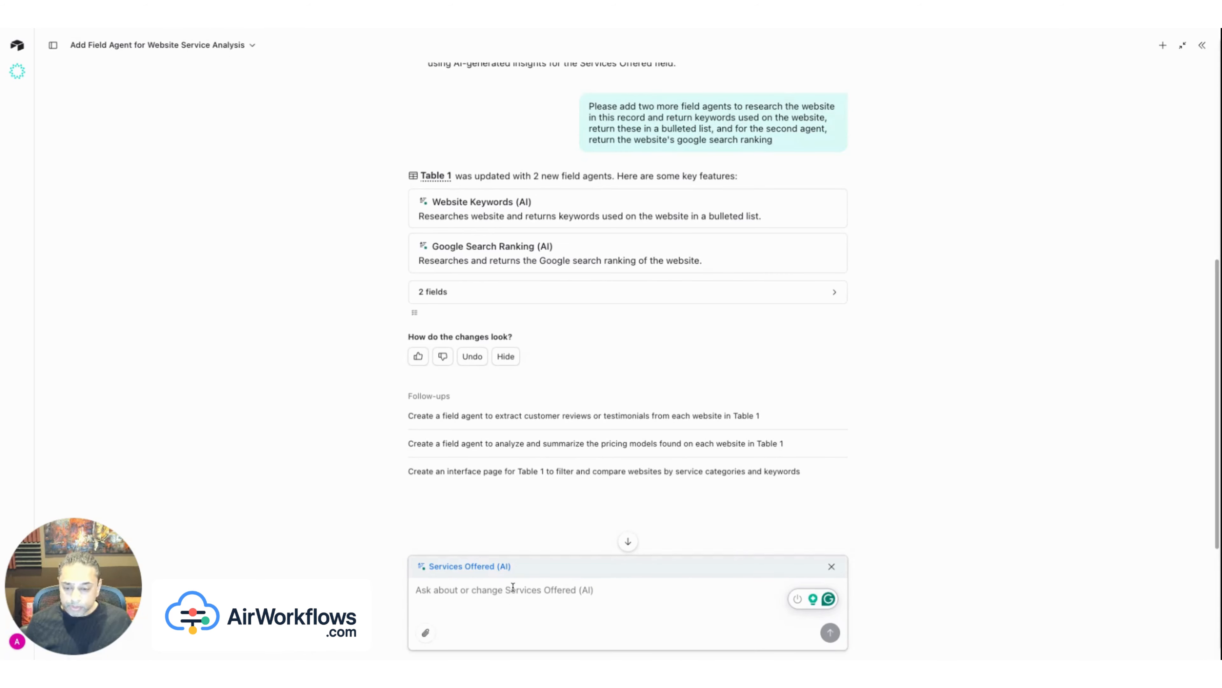
click(515, 587)
text(cre)
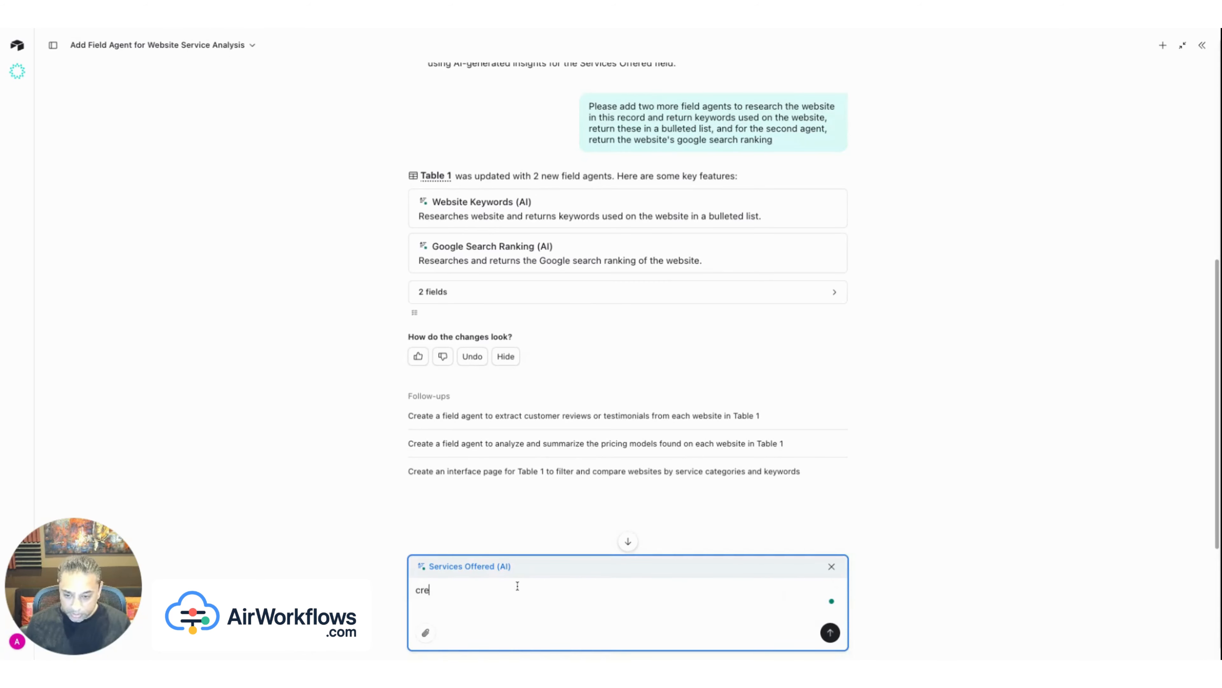
text(ate a new table )
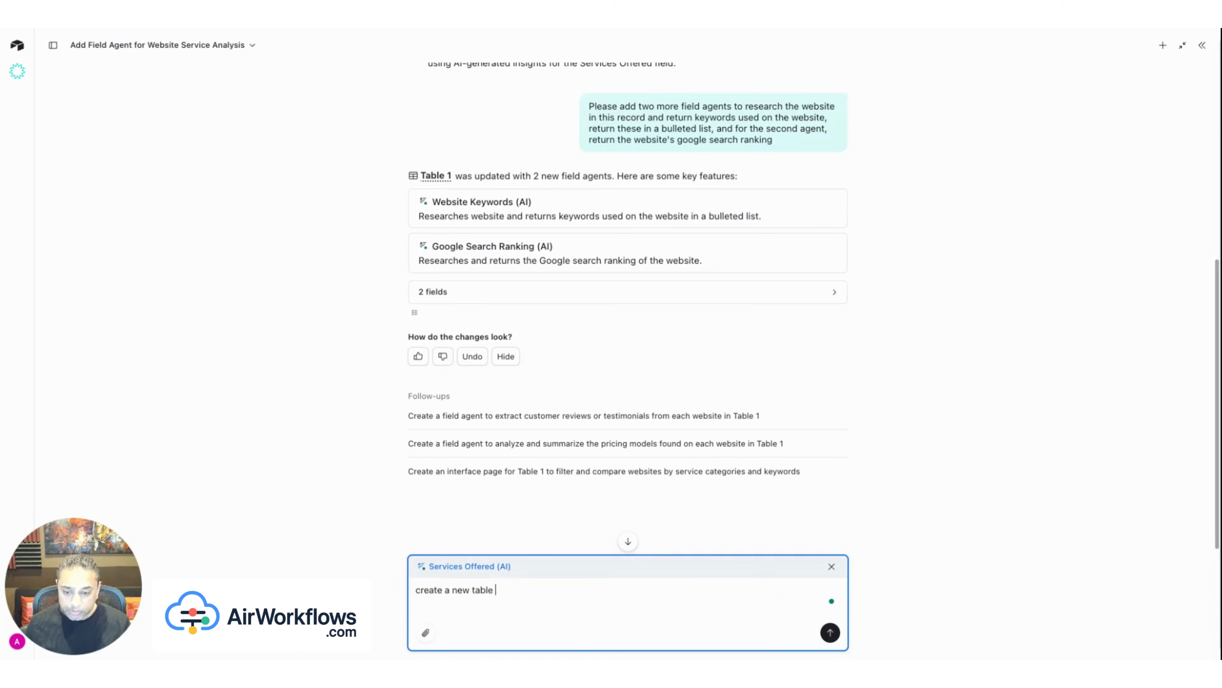
text(with the fo)
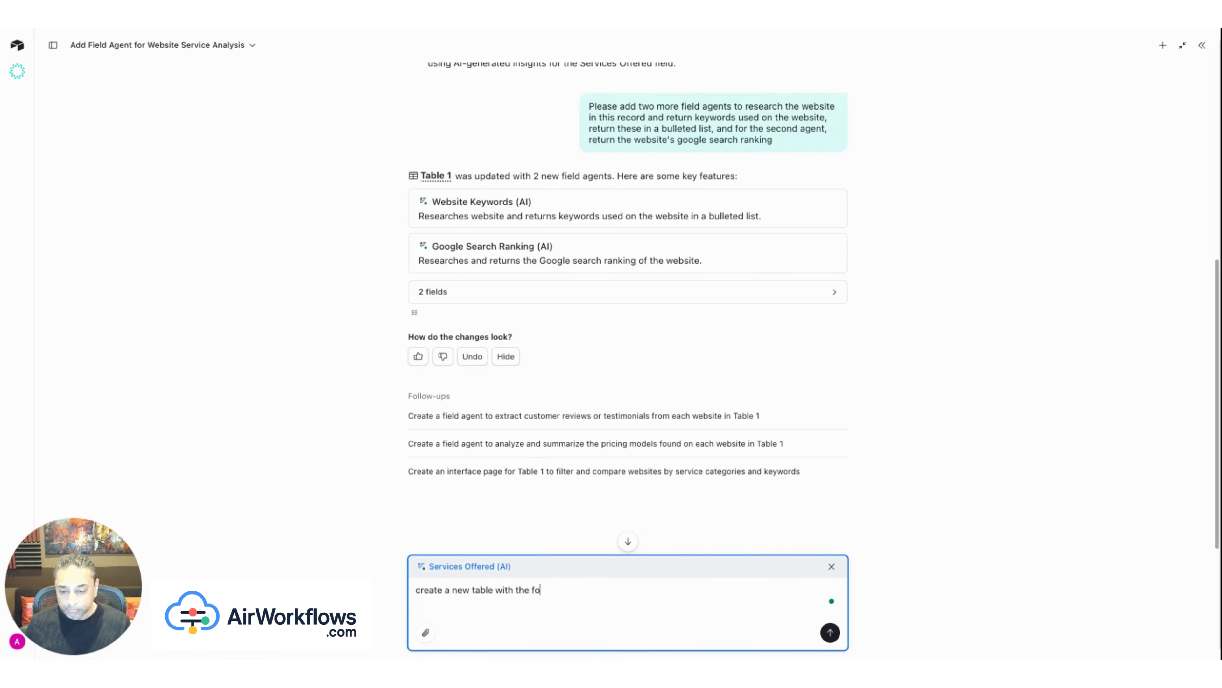
text(llowing fields:)
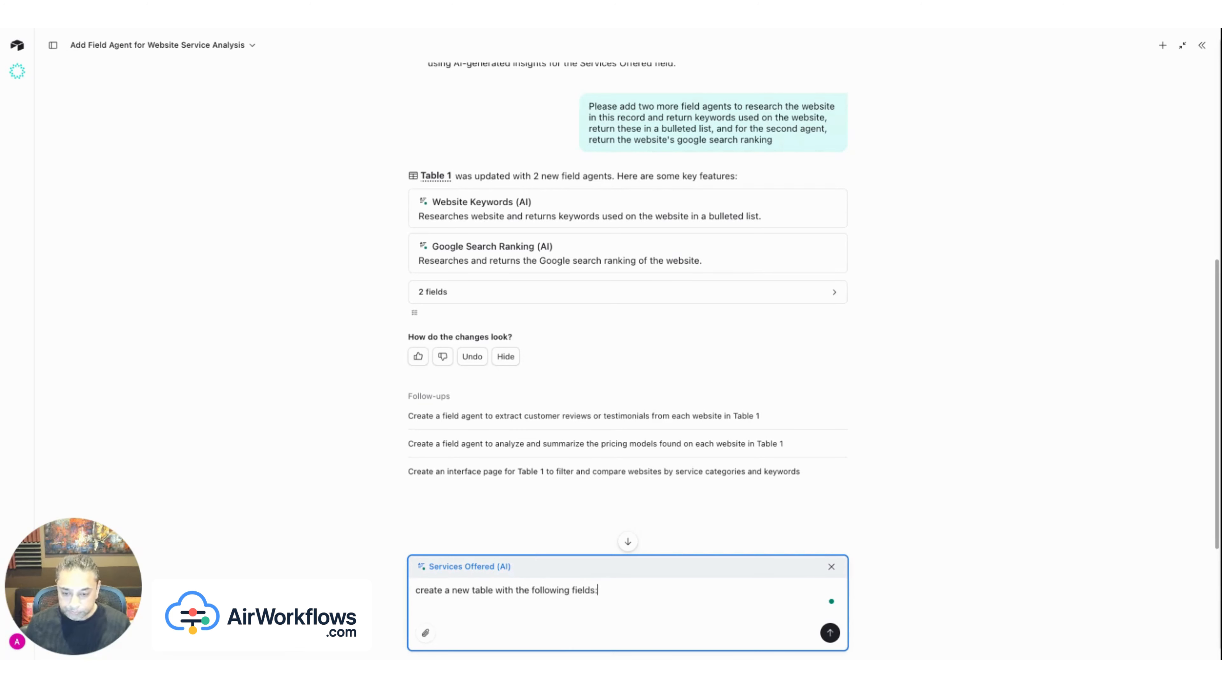
key(shift+Return)
key(shift+Return)
text(1.)
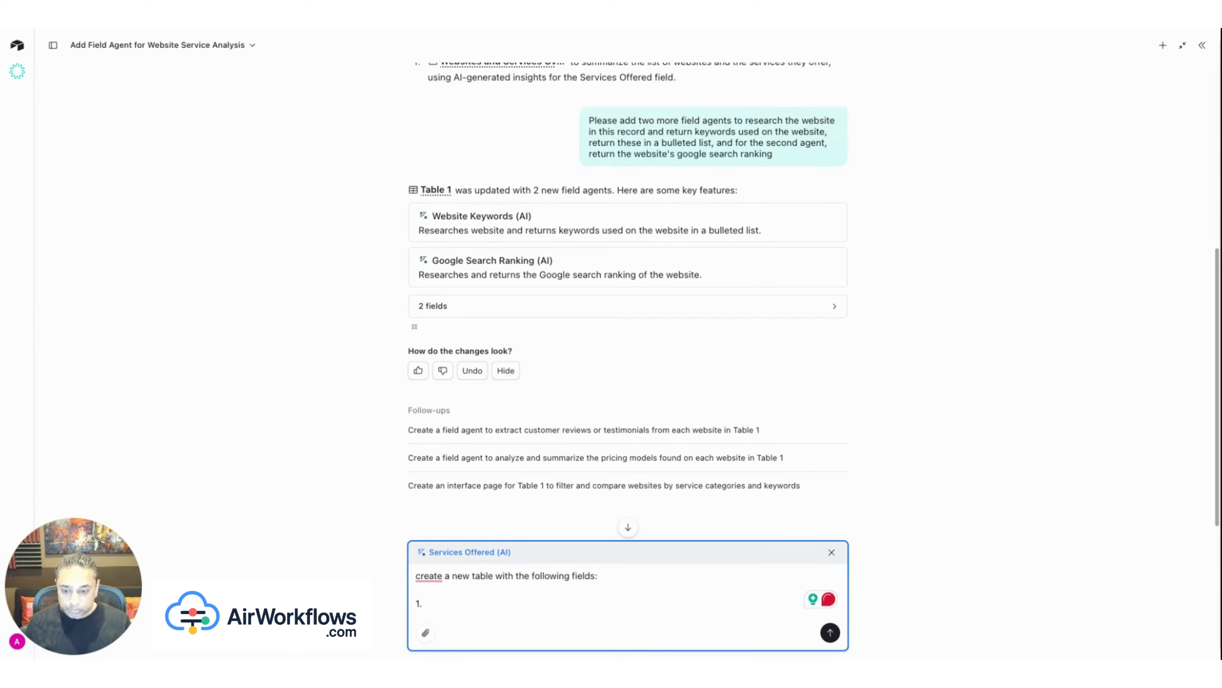
text( Keyword)
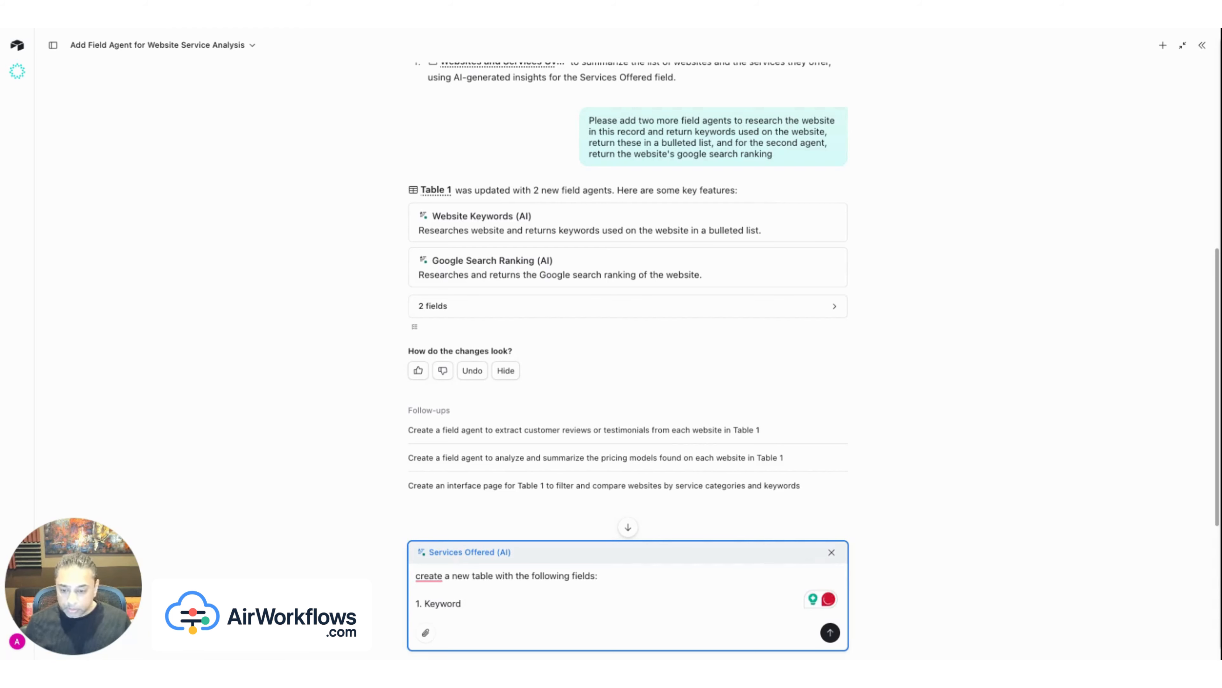
Continue the prompt on a new line with "based on the keyword supplied, create a field agent to return the top websites on google"
key(shift+Return)
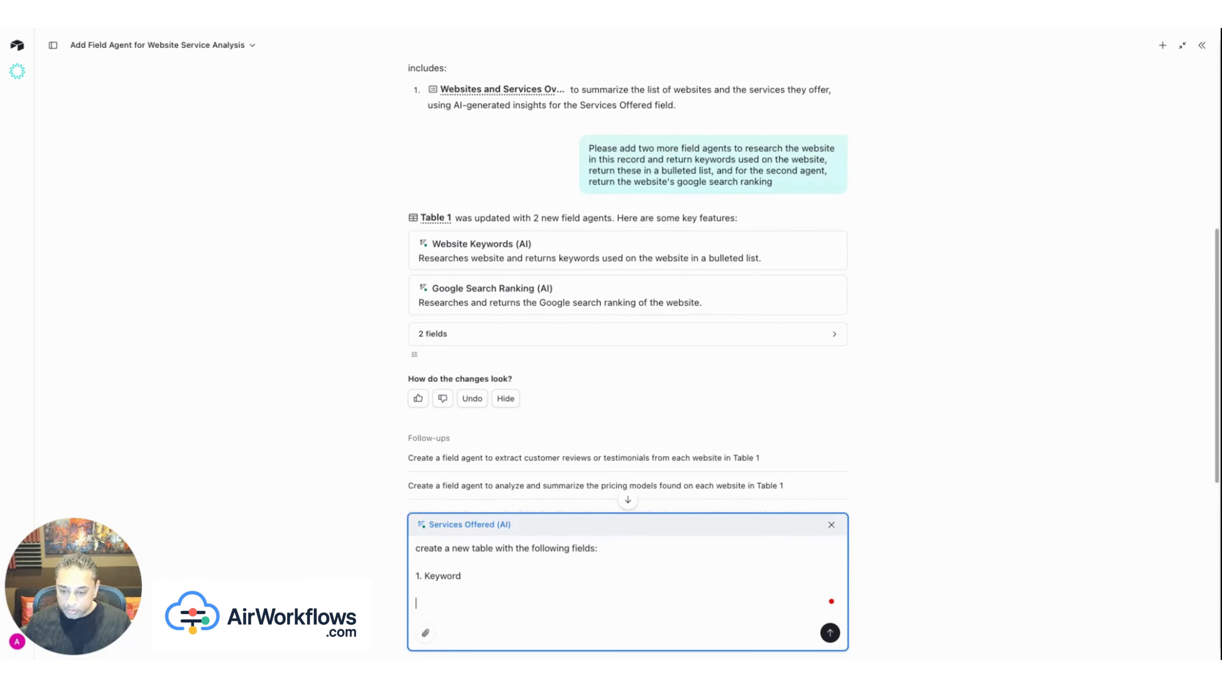
text(base)
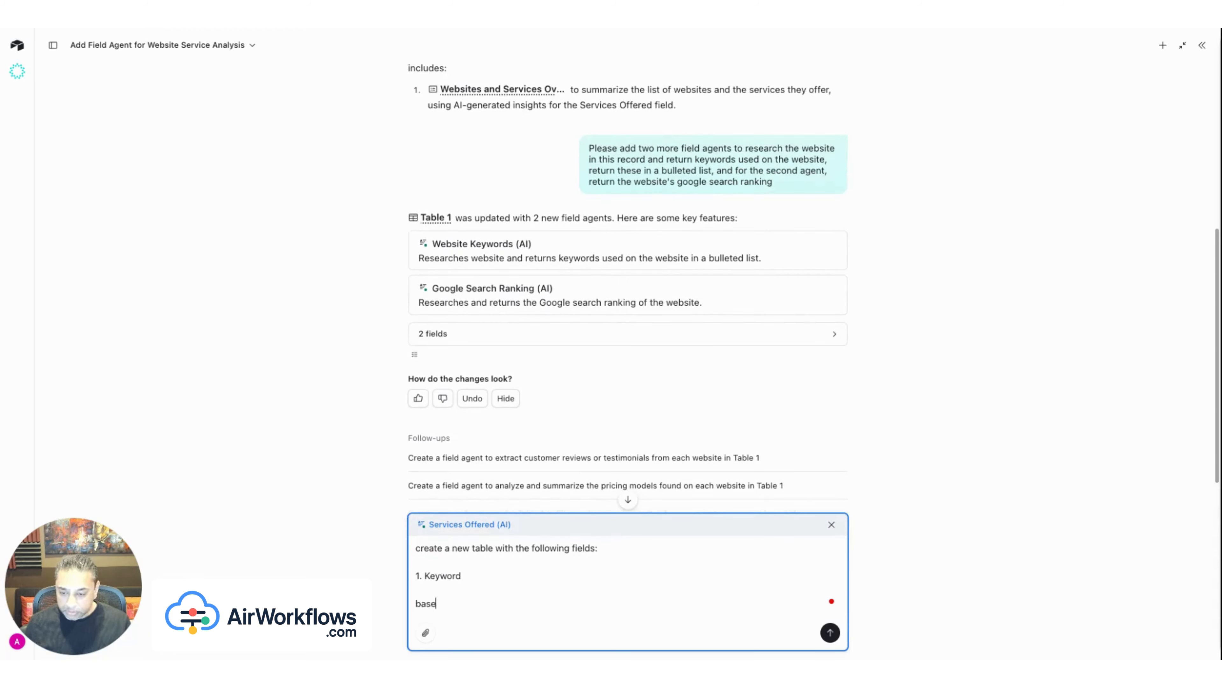
text(d on the ke)
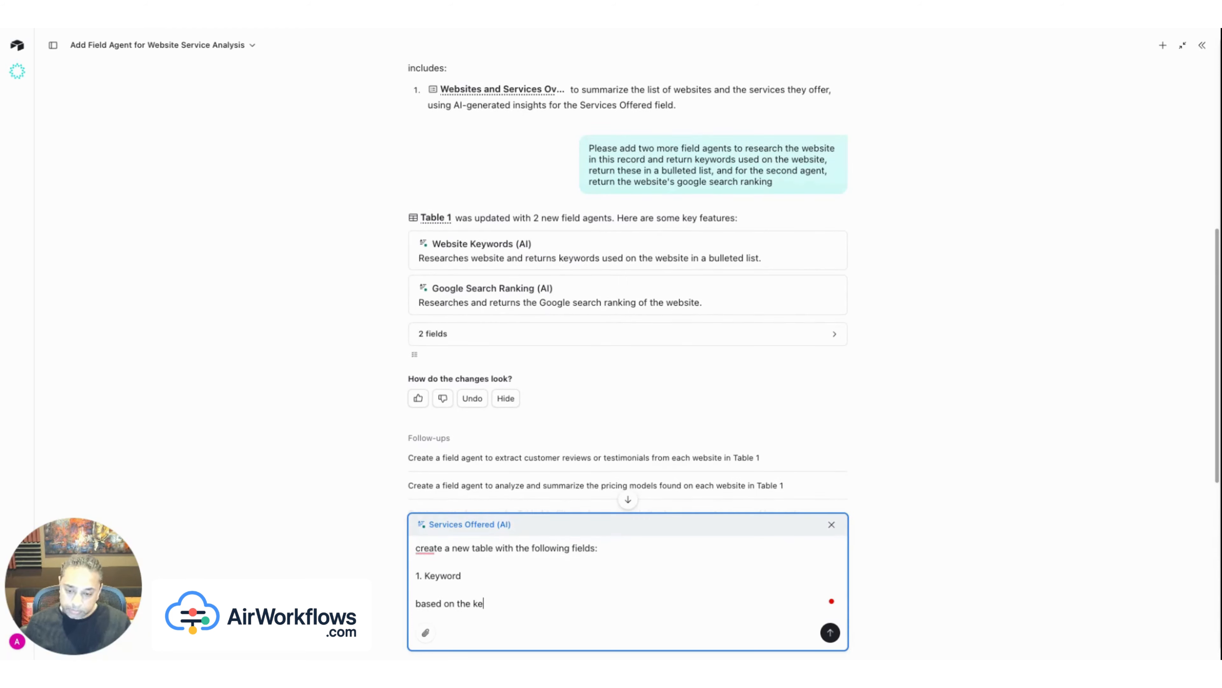
text(yword )
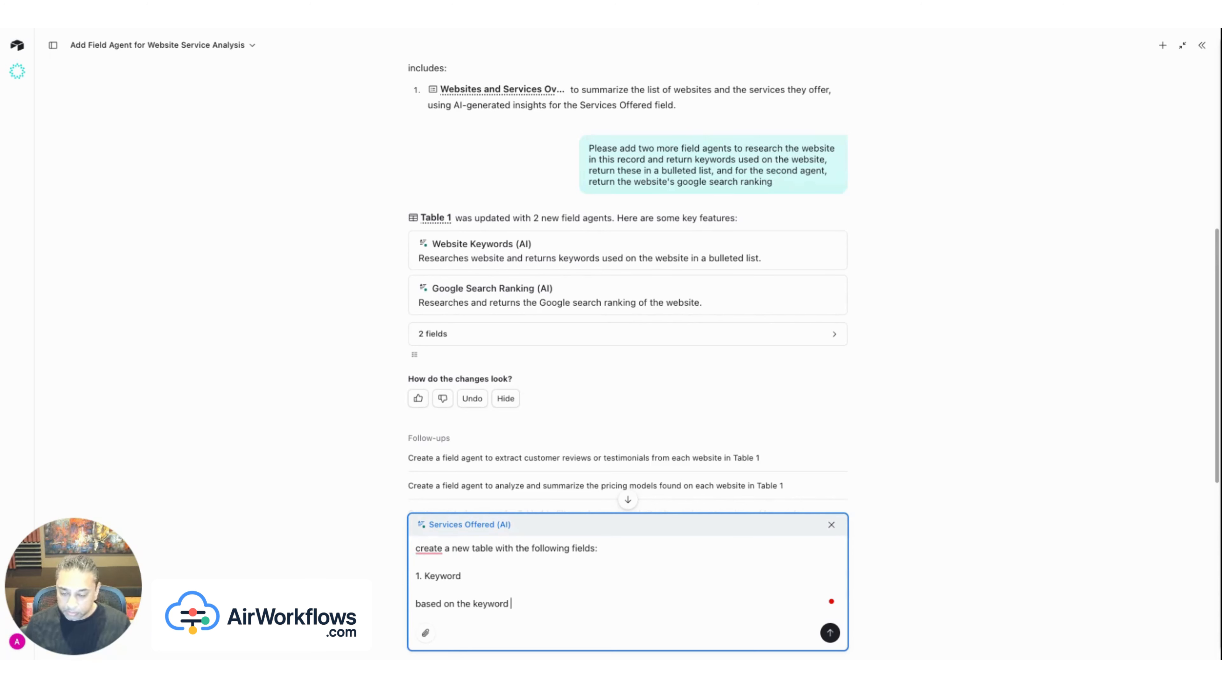
text(supplied)
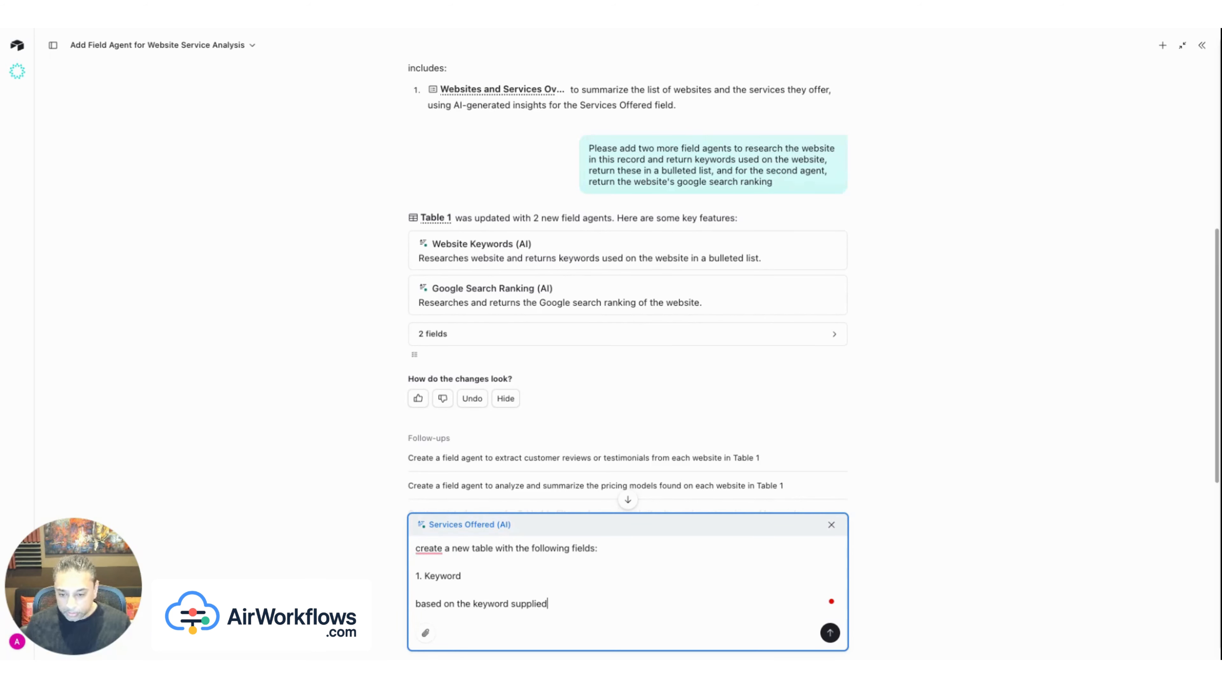
text(, cre)
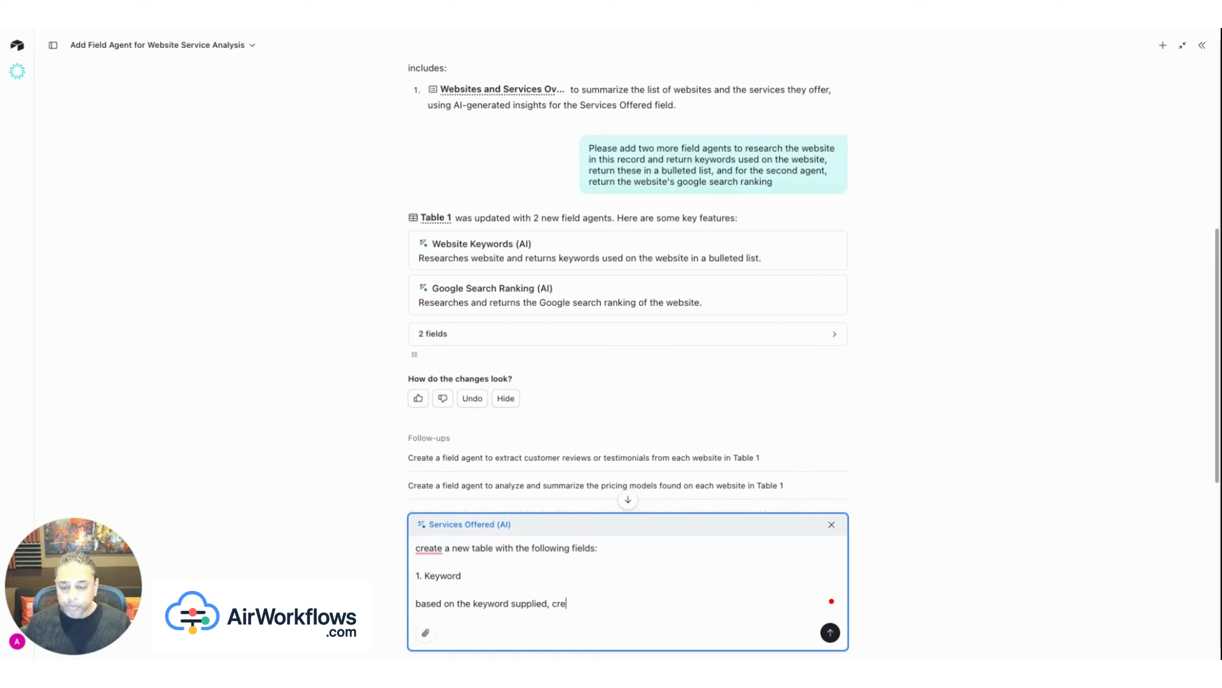
text(ate a f)
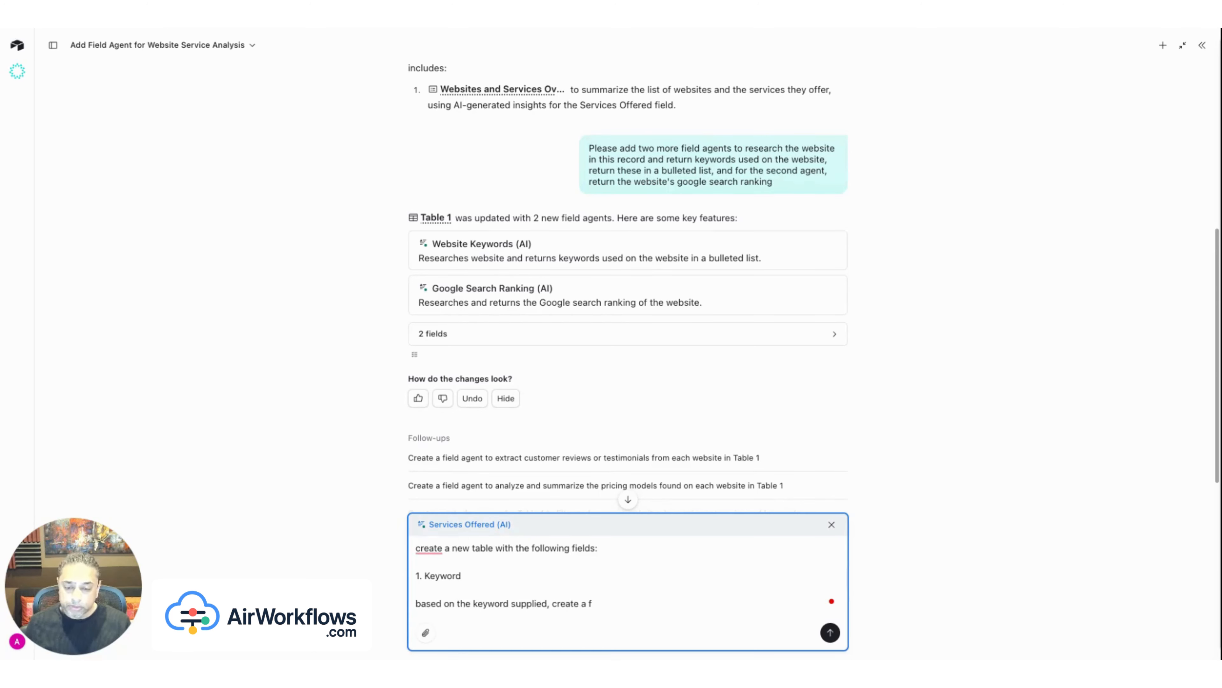
text(eild)
key(BackSpace)
key(BackSpace)
text(eld )
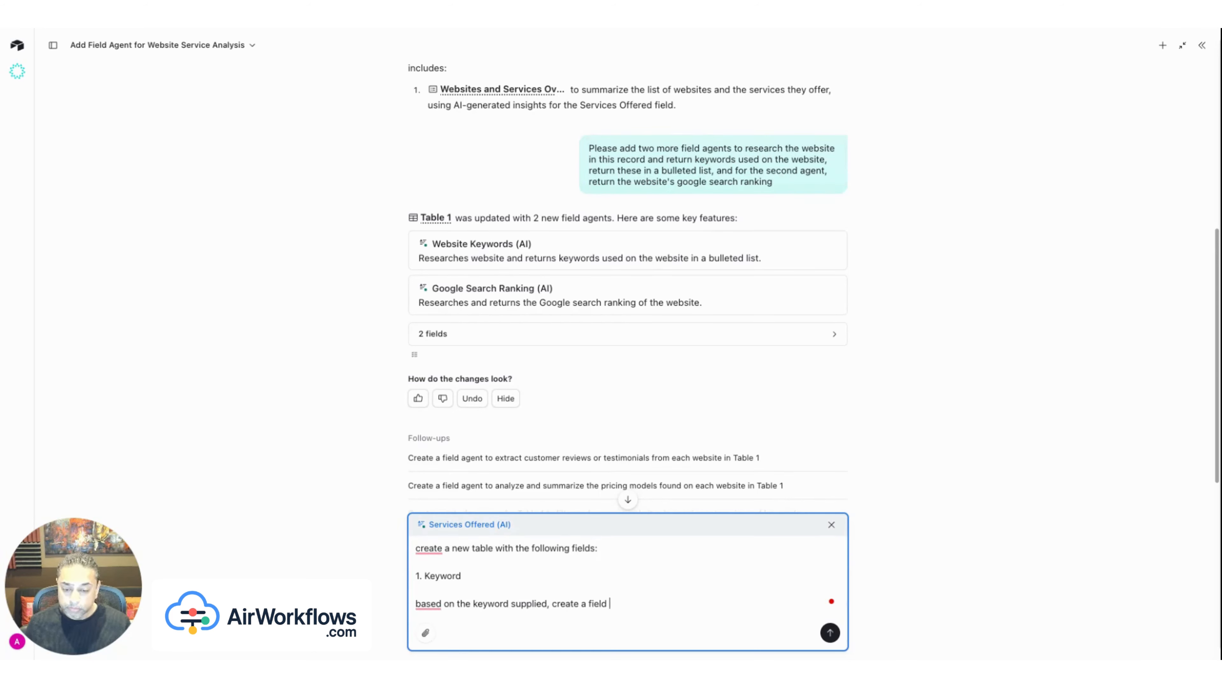
text(agent to return t)
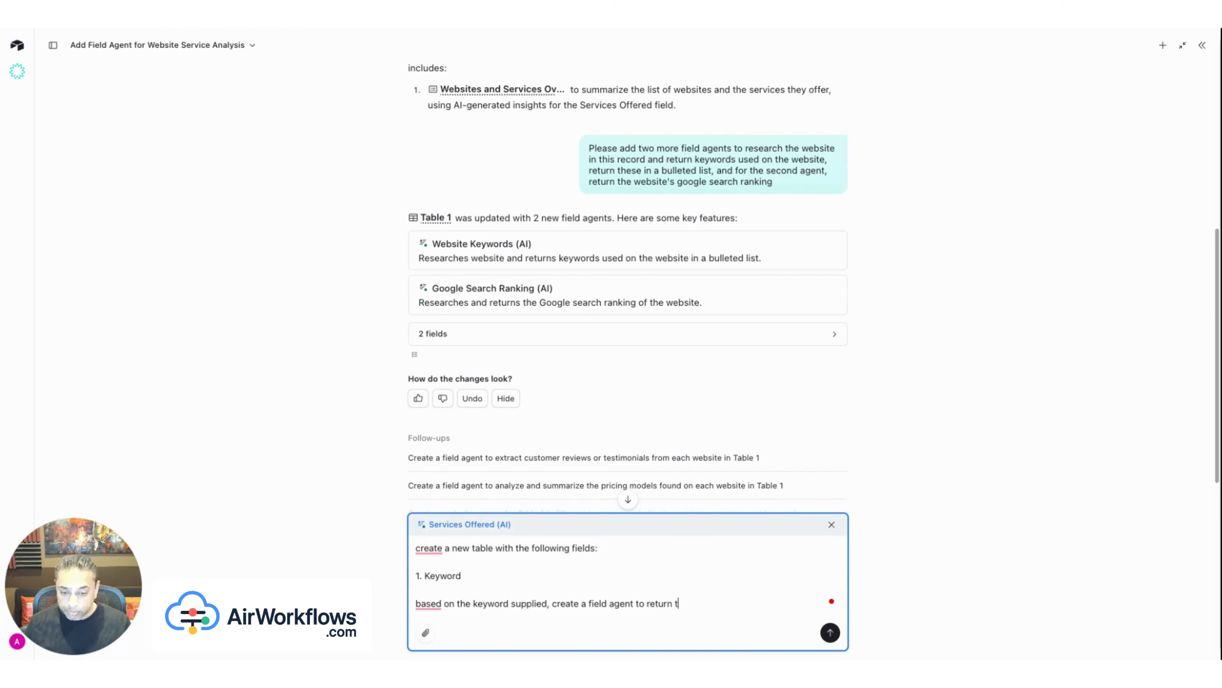
text(he top )
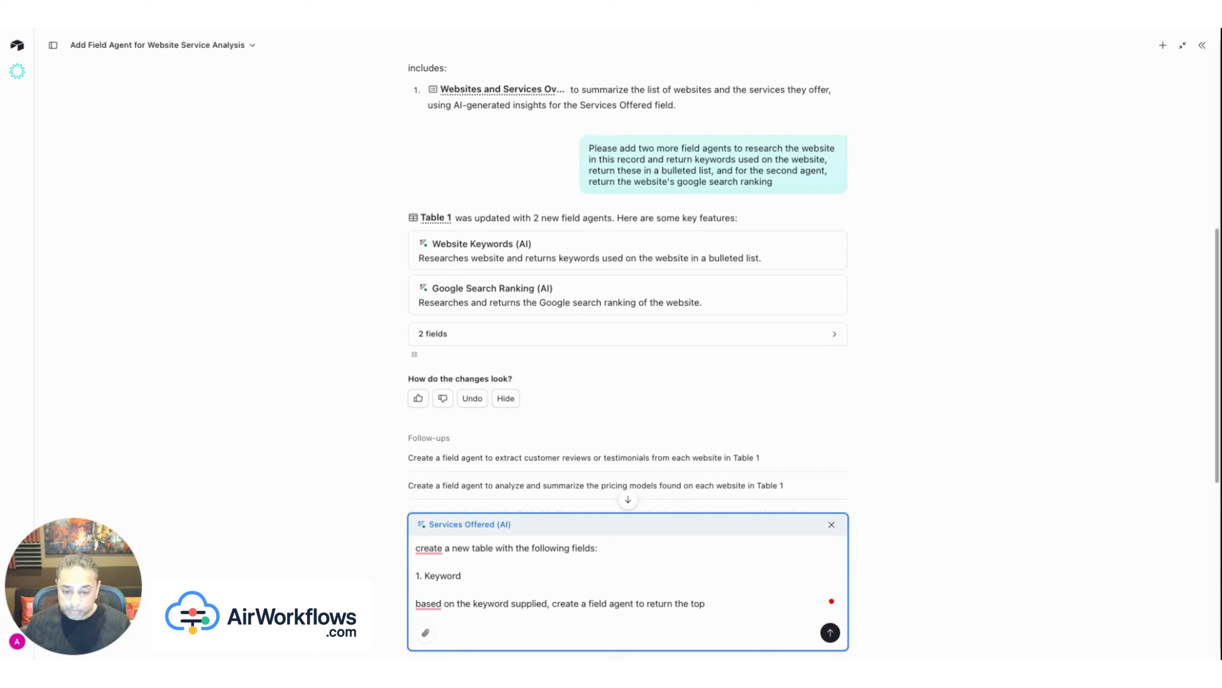
text(websites)
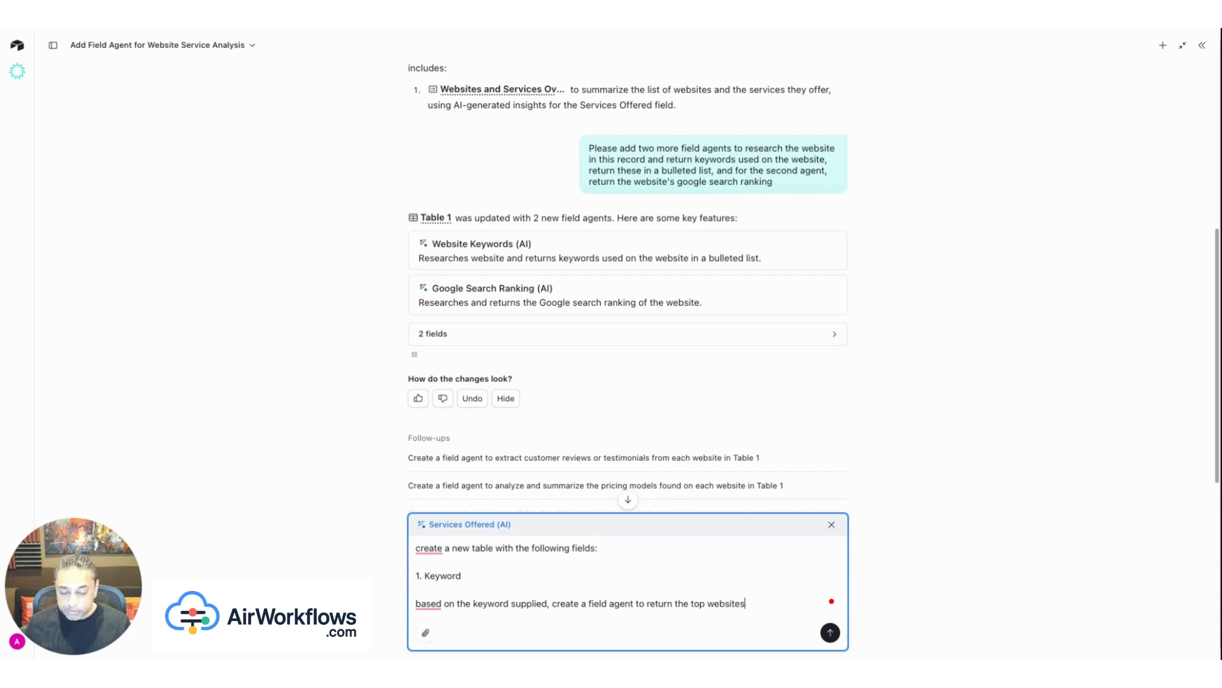
text( on google )
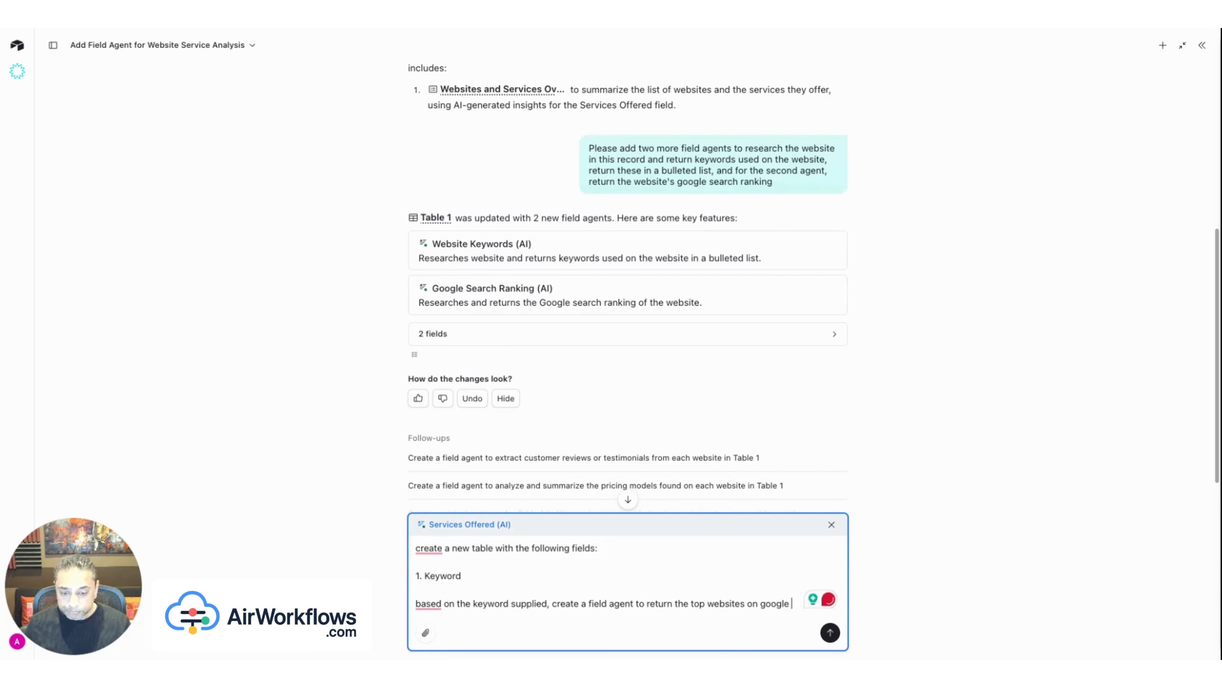
Finish the prompt with "for that keyword search. the list should be returned in a bulleted list" and send it to the assistant
text(for thi)
key(BackSpace)
text(at )
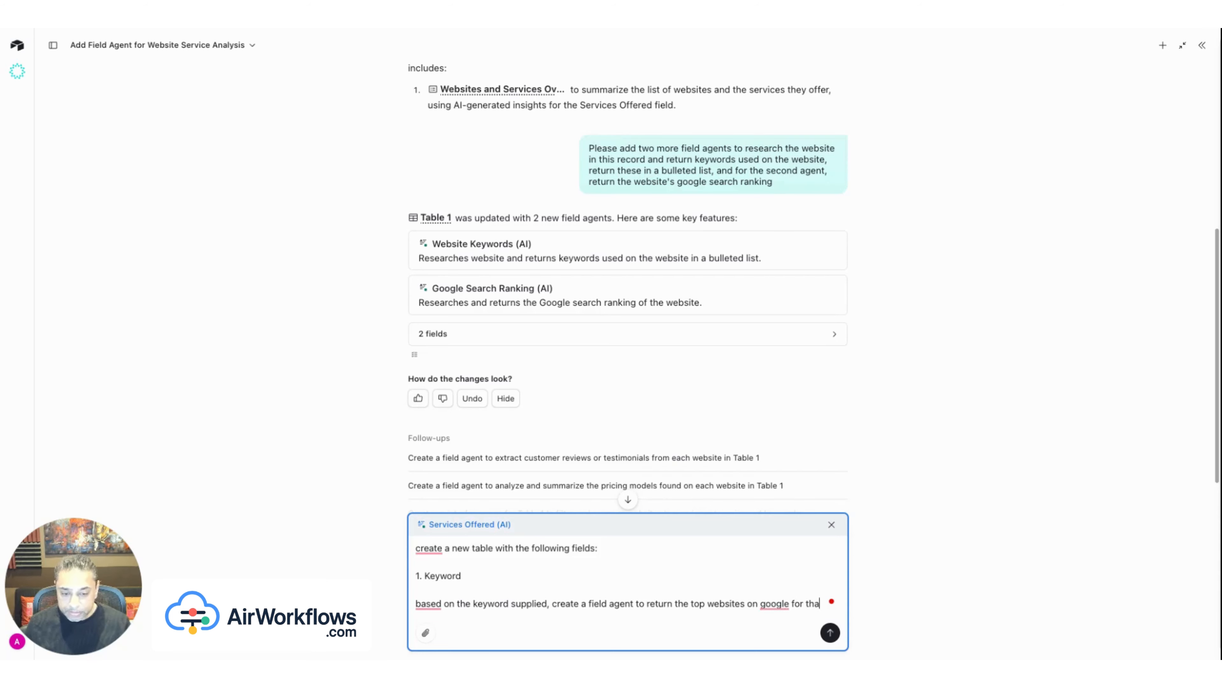
text(s)
text(keyworkd)
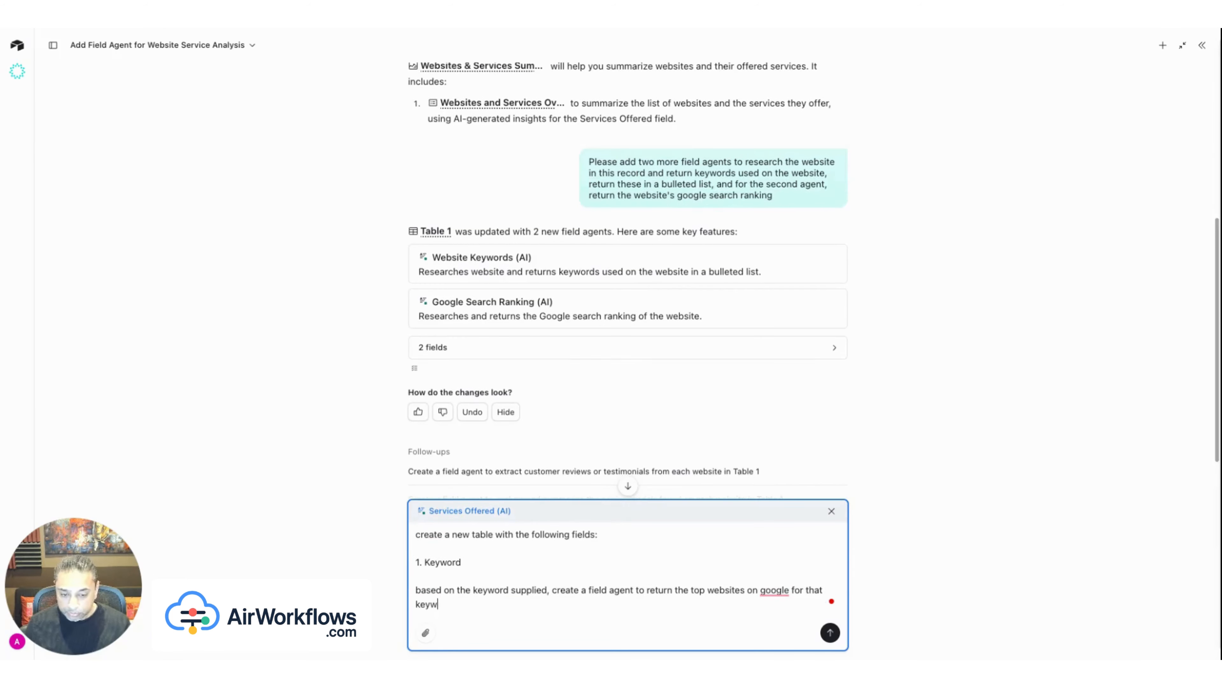
key(BackSpace)
key(BackSpace)
text(d search. )
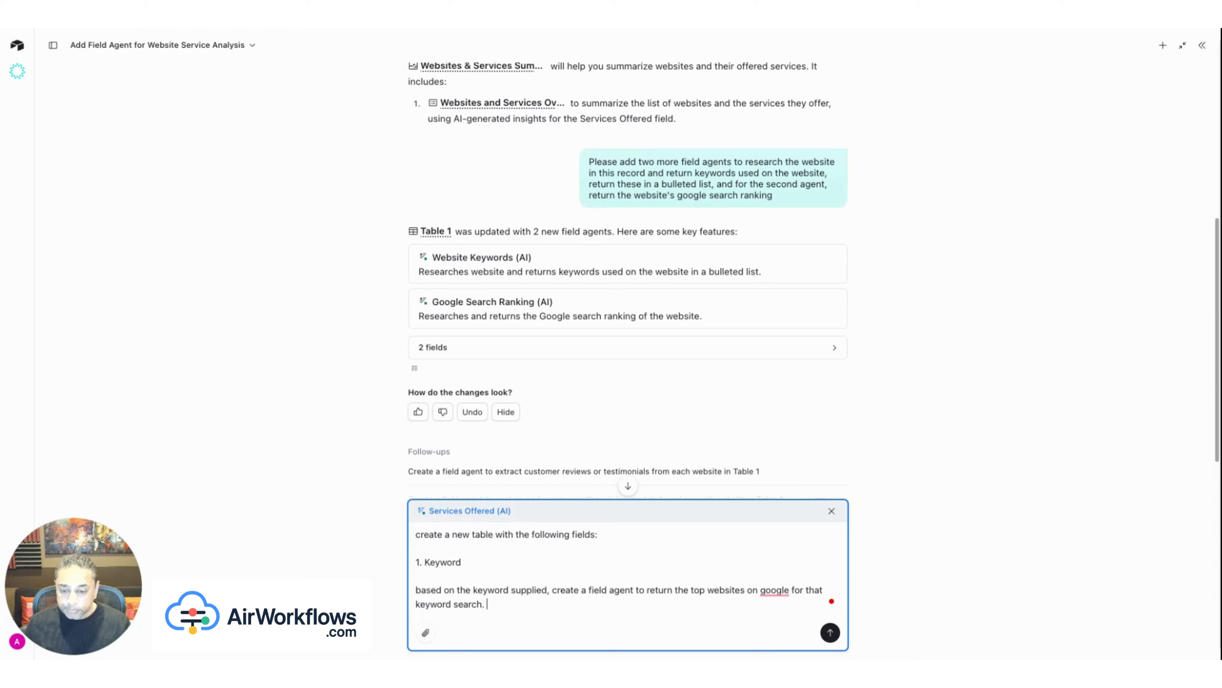
text(the list should be returned in a bulleted list)
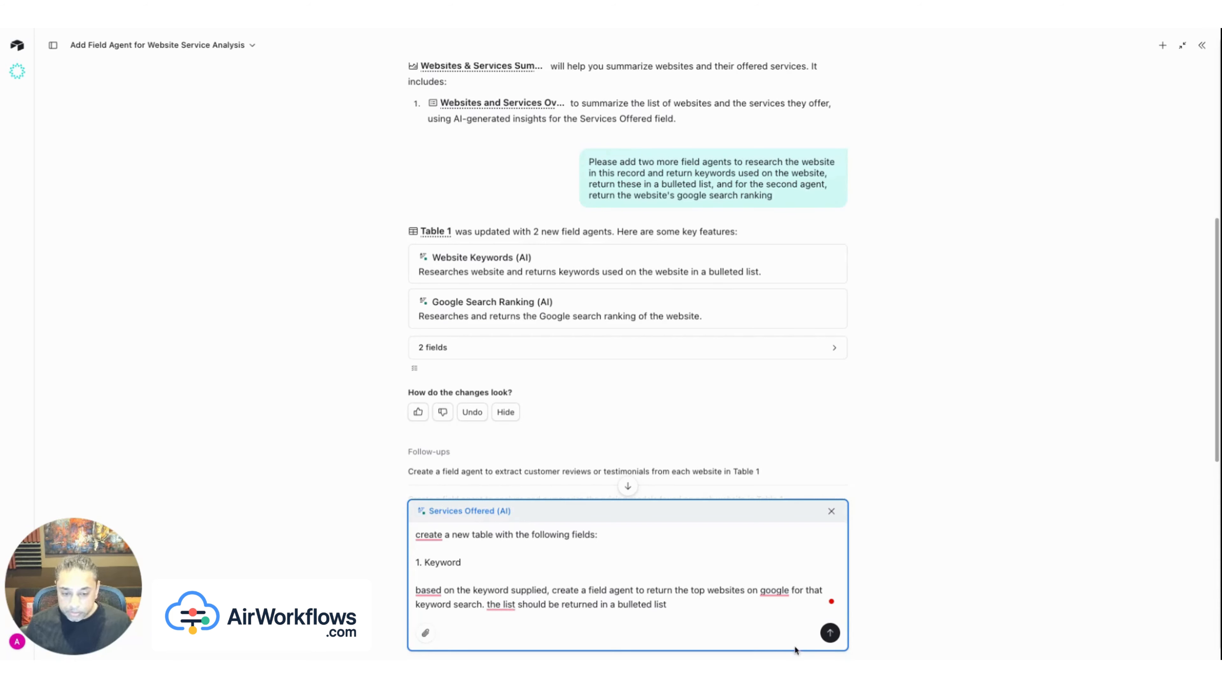
click(829, 634)
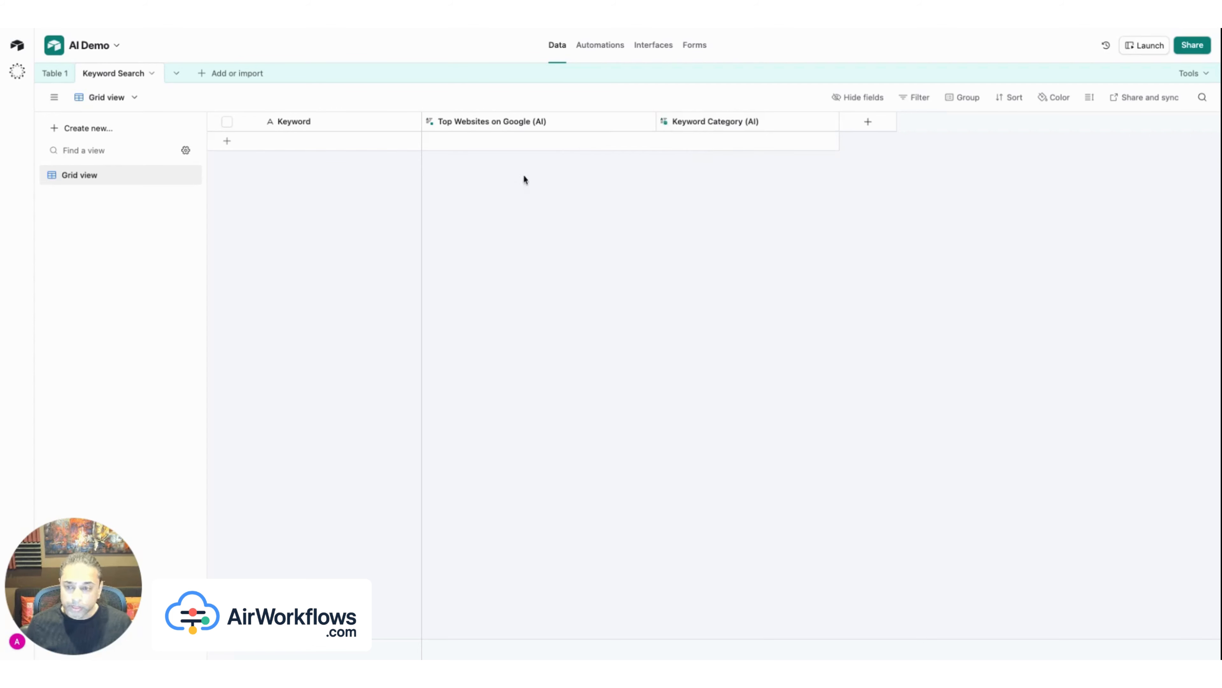
Add a Keyword Search record with the keyword "custome acrylic awards" and run its Top Websites on Google and Keyword Category agents
click(332, 141)
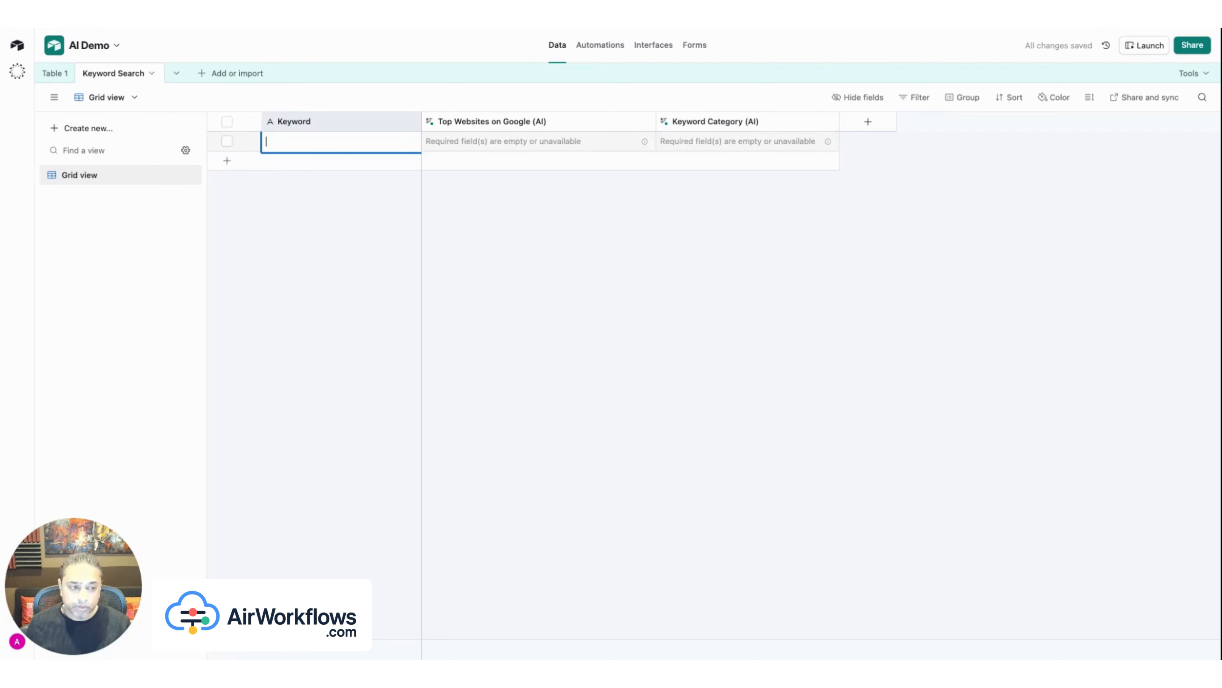
text(custome a)
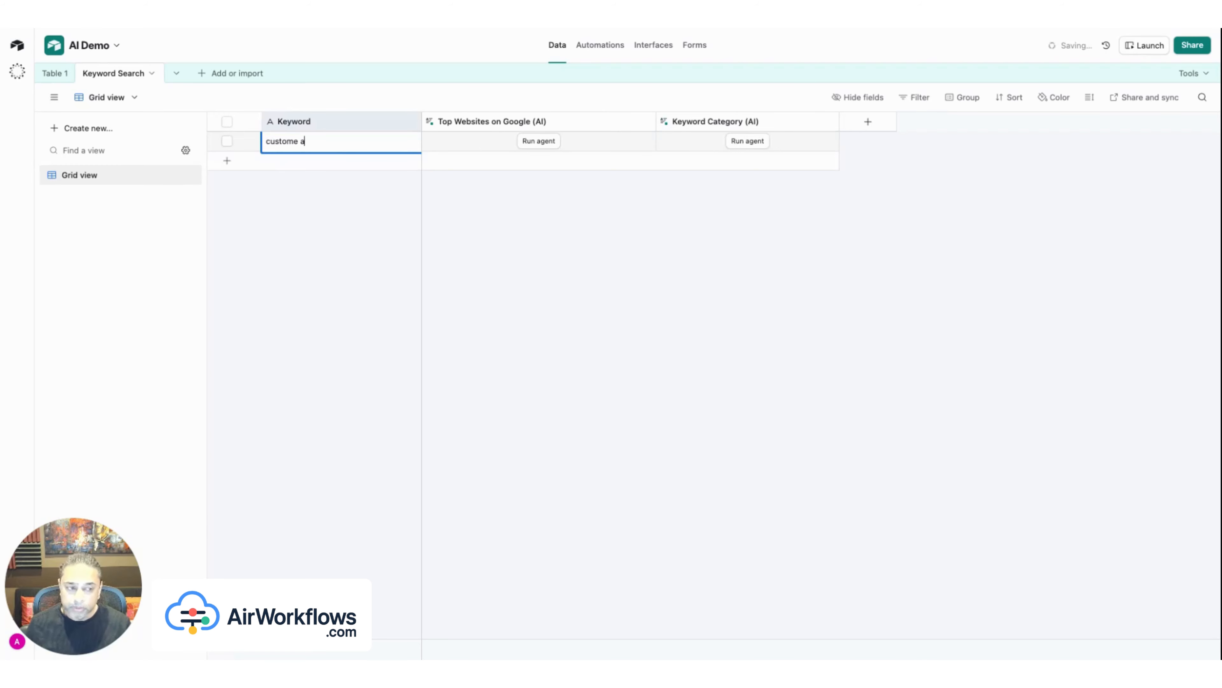
text(crylic awards)
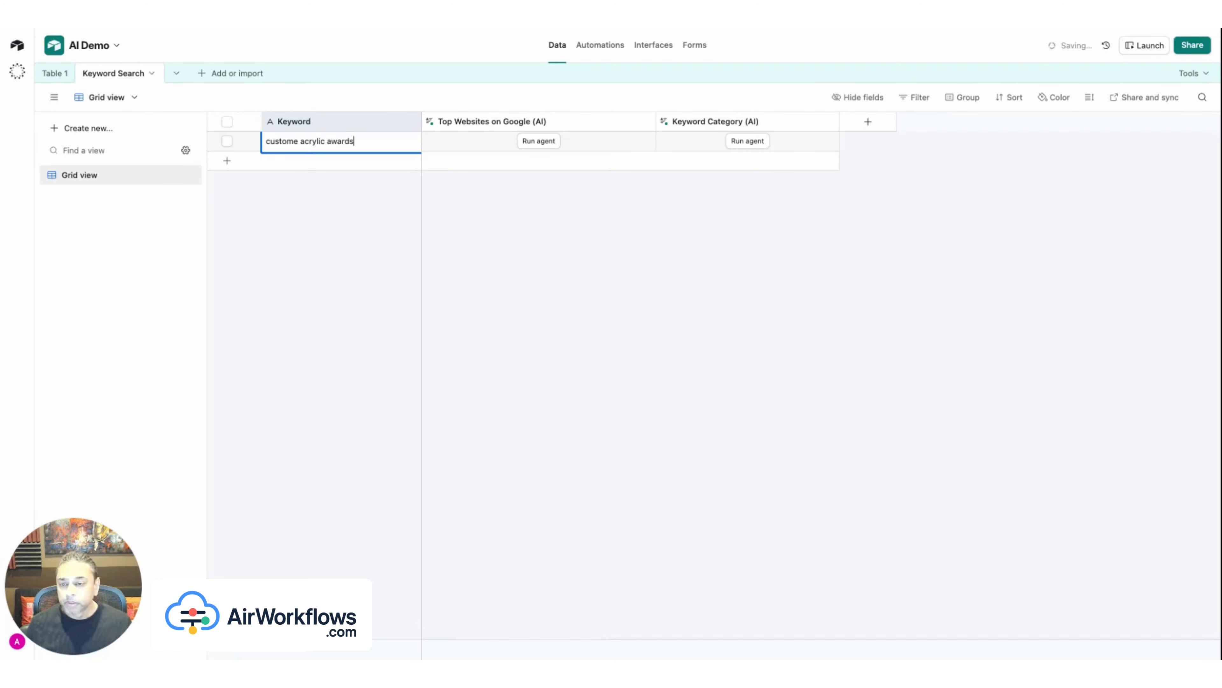
key(Return)
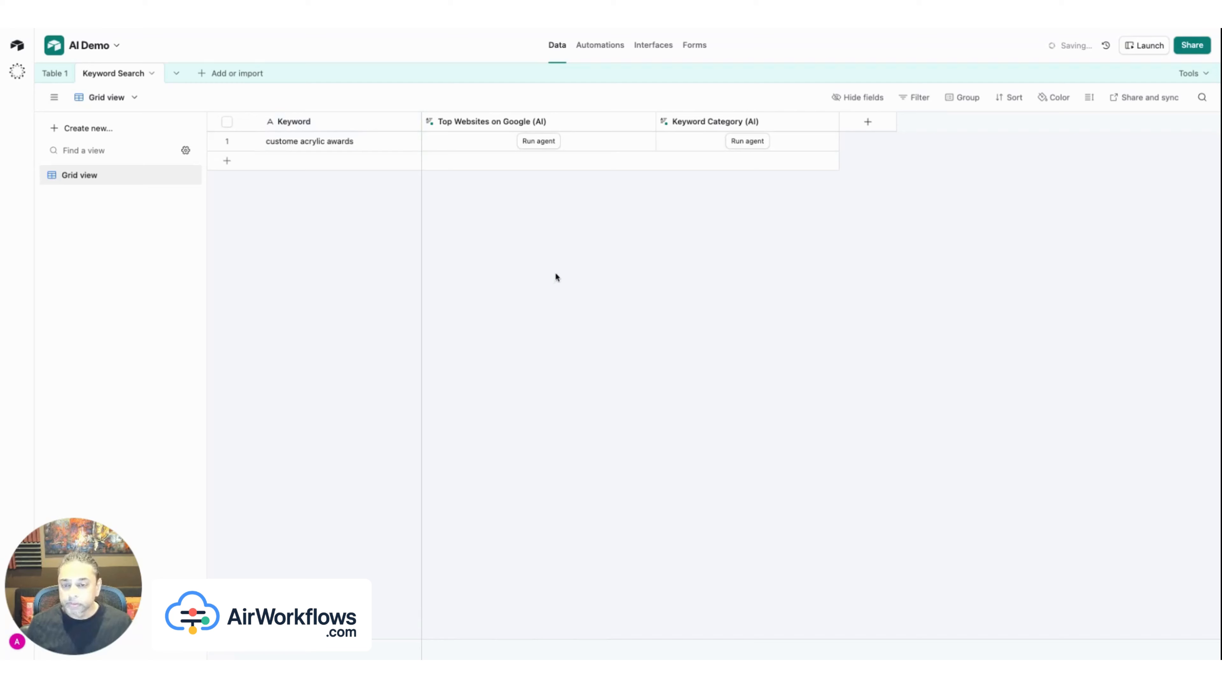
click(554, 143)
click(748, 141)
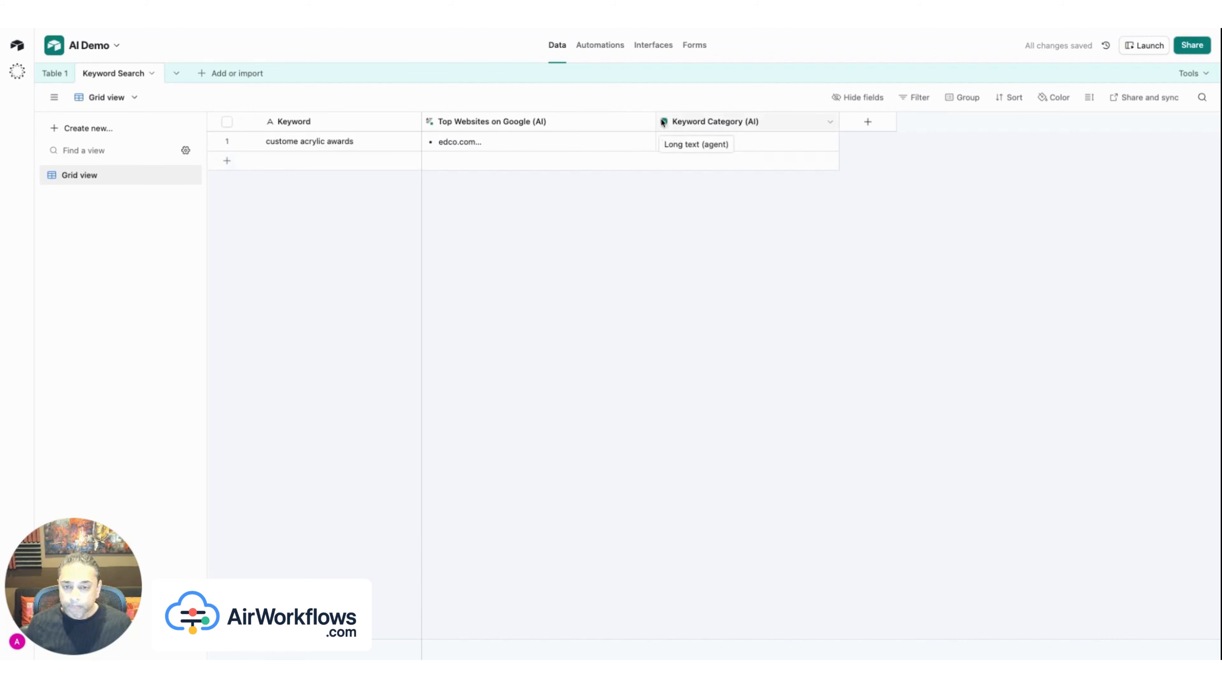
Expand the record's Top Websites on Google (AI) cell, review the full bulleted list of websites, and close it
click(647, 123)
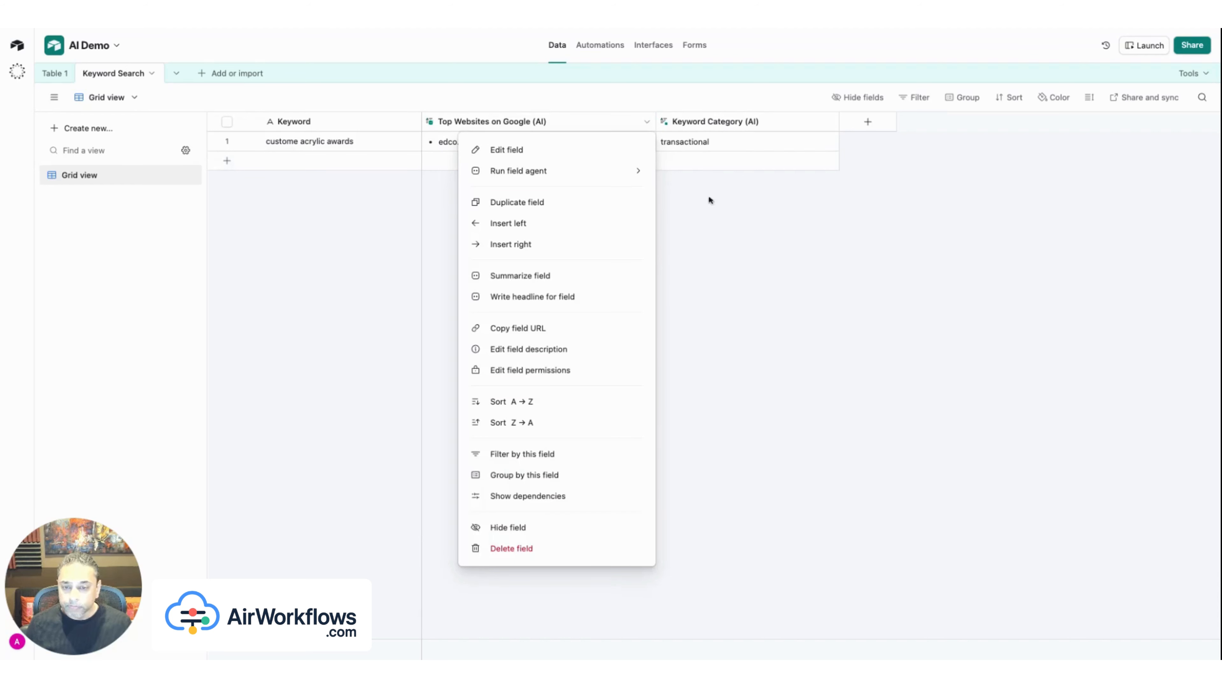
click(641, 171)
click(636, 145)
click(649, 143)
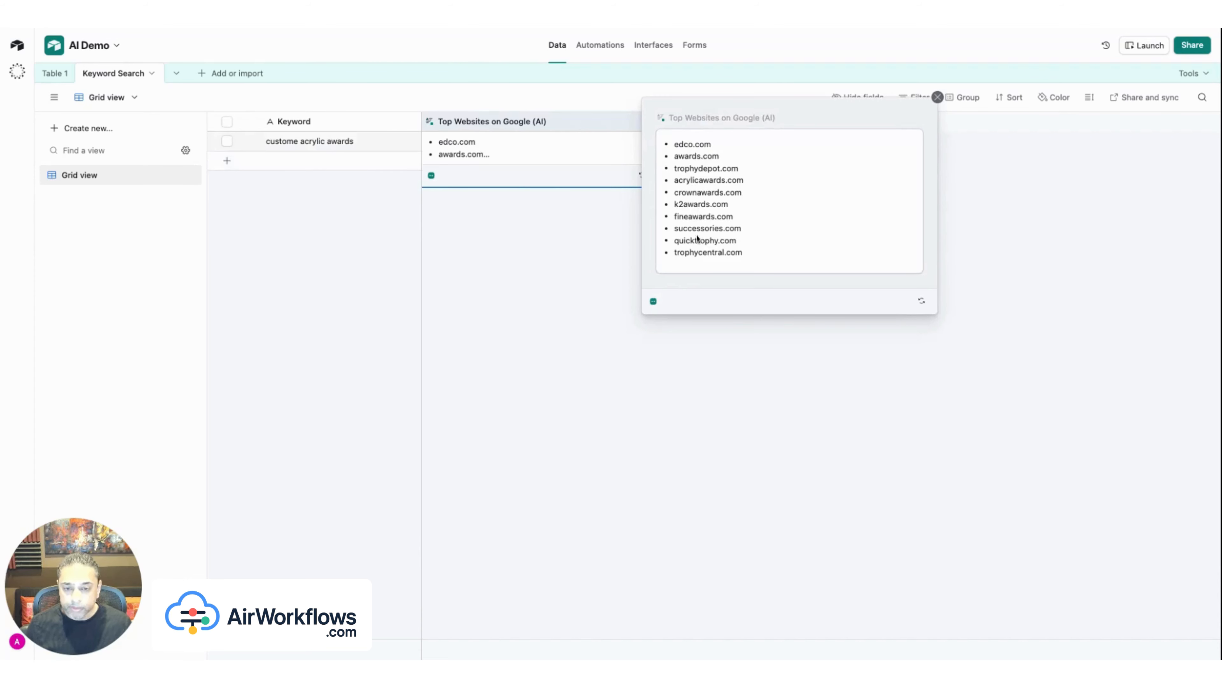
drag(751, 255, 678, 133)
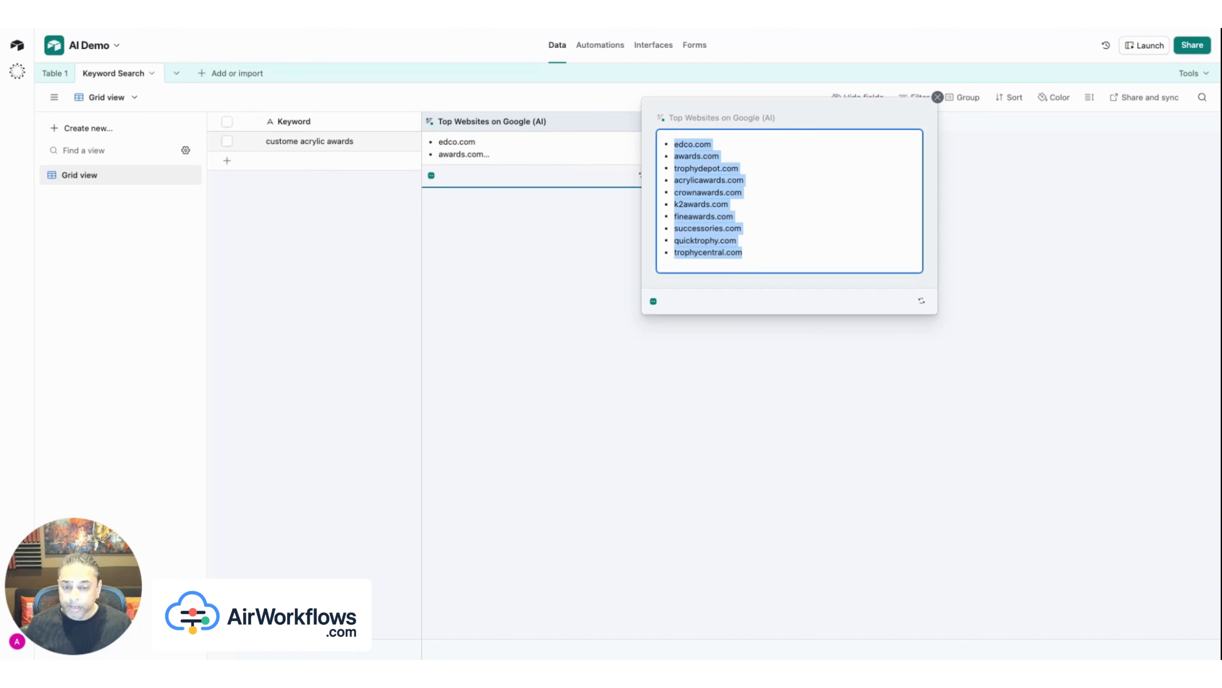
click(679, 140)
drag(678, 140, 757, 249)
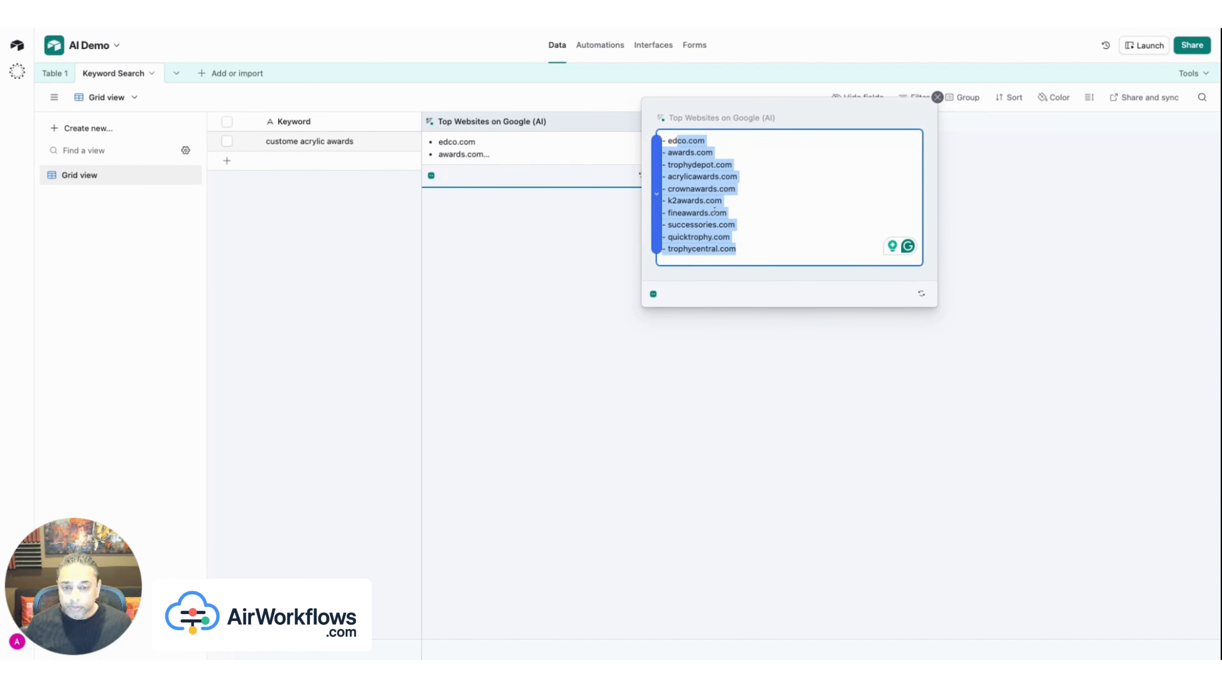
click(572, 236)
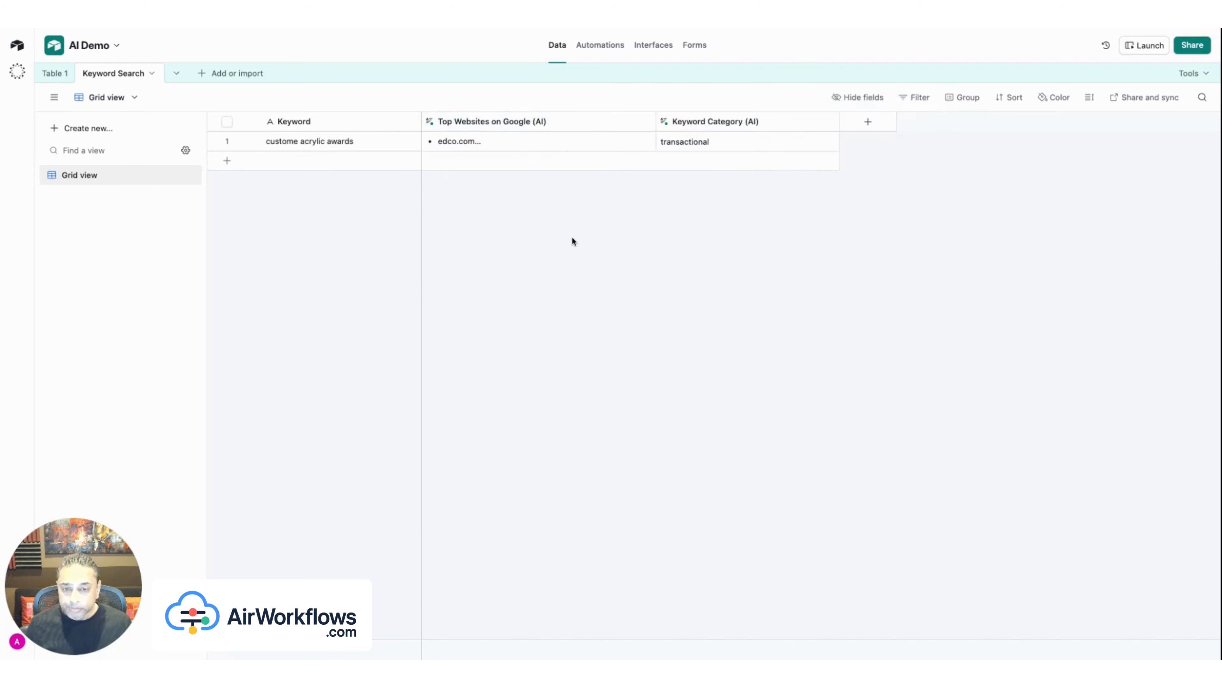
Expand the record's Keyword Category (AI) cell to read the category assigned to the keyword
click(766, 147)
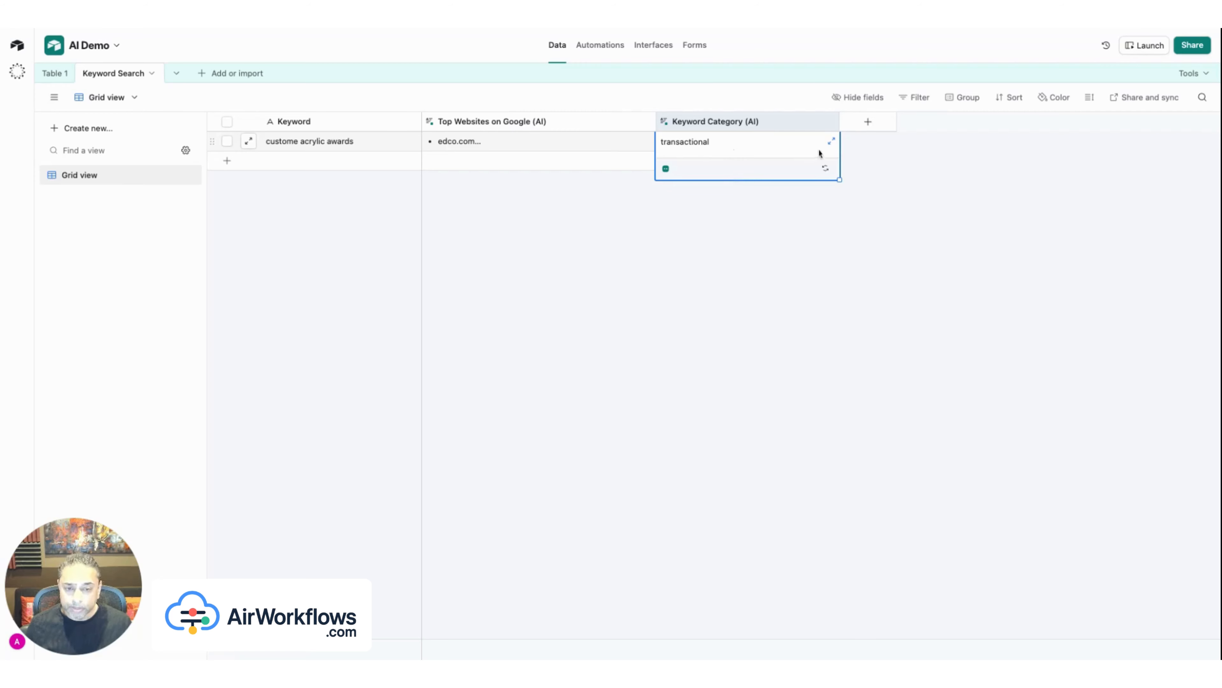
click(831, 141)
click(795, 247)
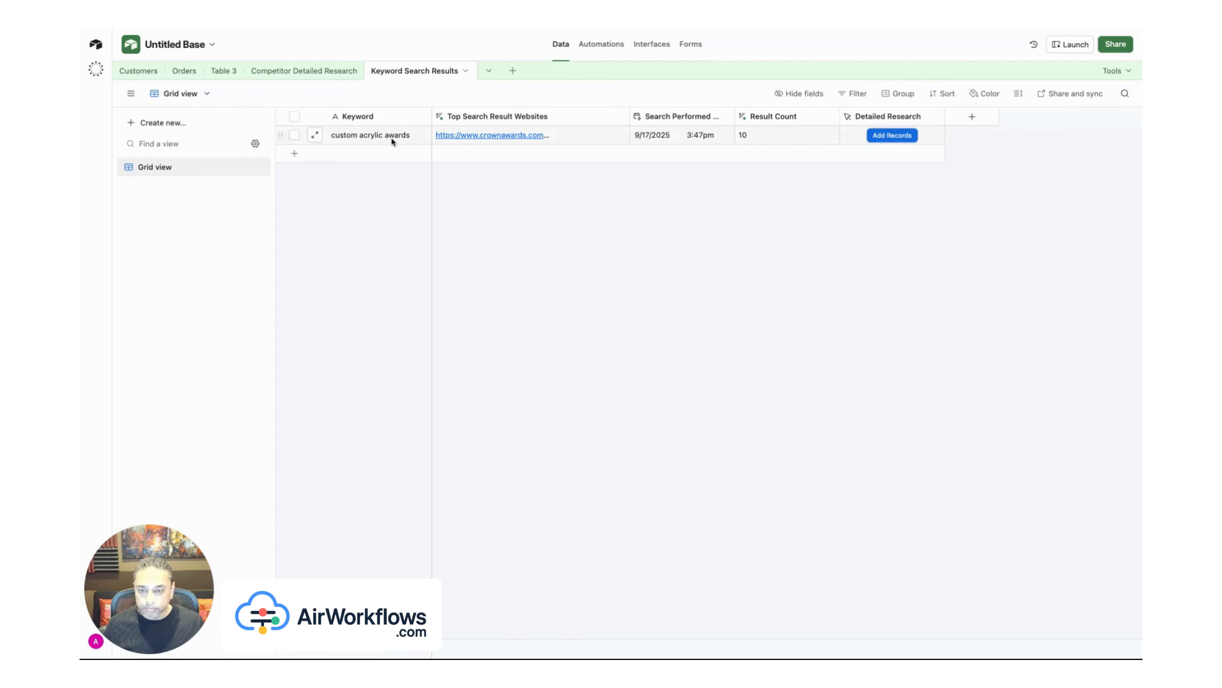
Review the expanded Top Search Result Websites list for "custom acrylic awards" in Keyword Search Results, then select that record's Detailed Research cell
click(601, 146)
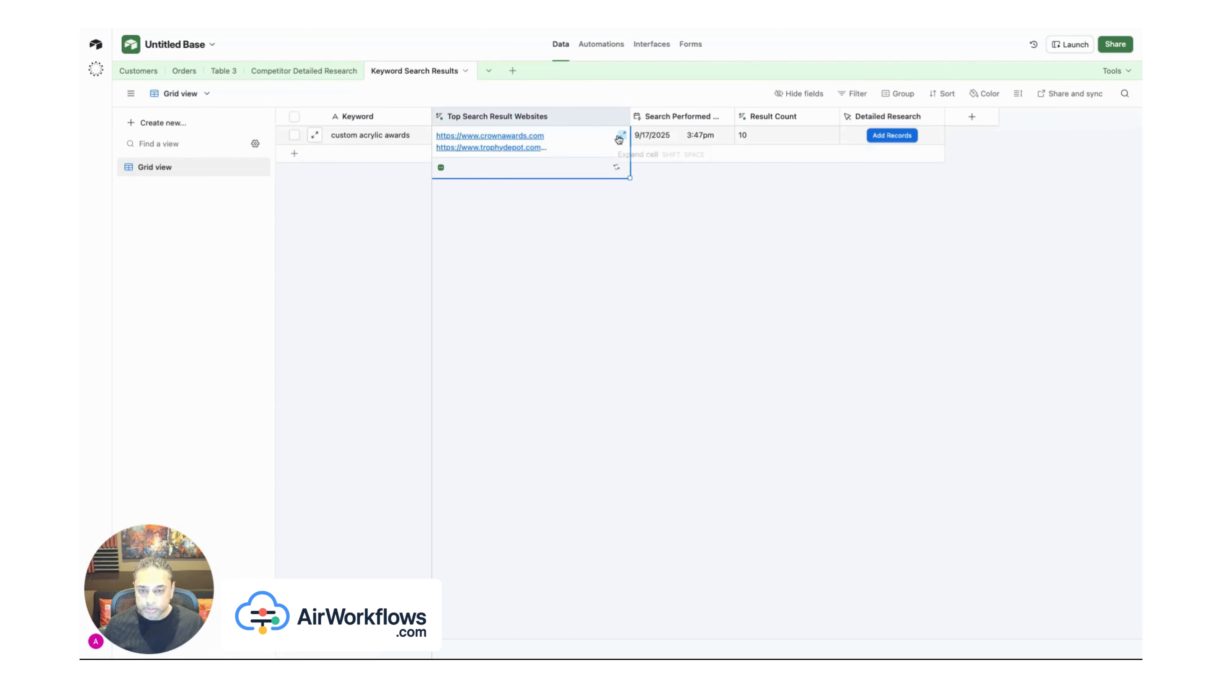
click(619, 138)
click(693, 370)
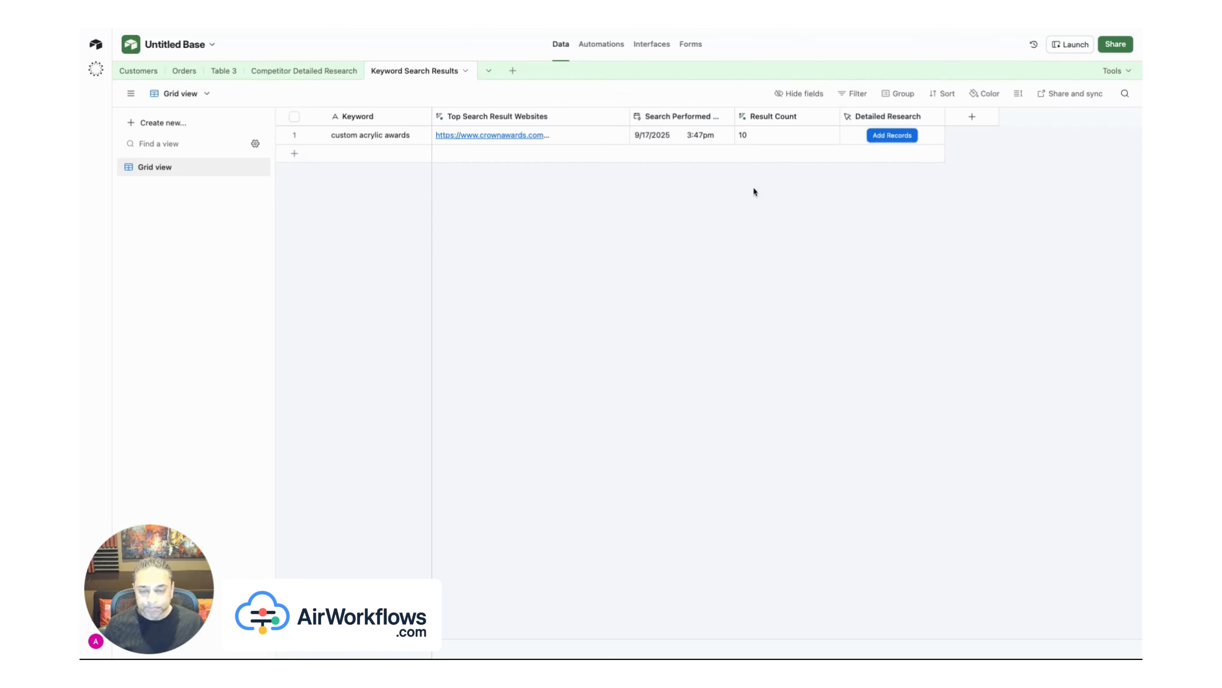
click(928, 136)
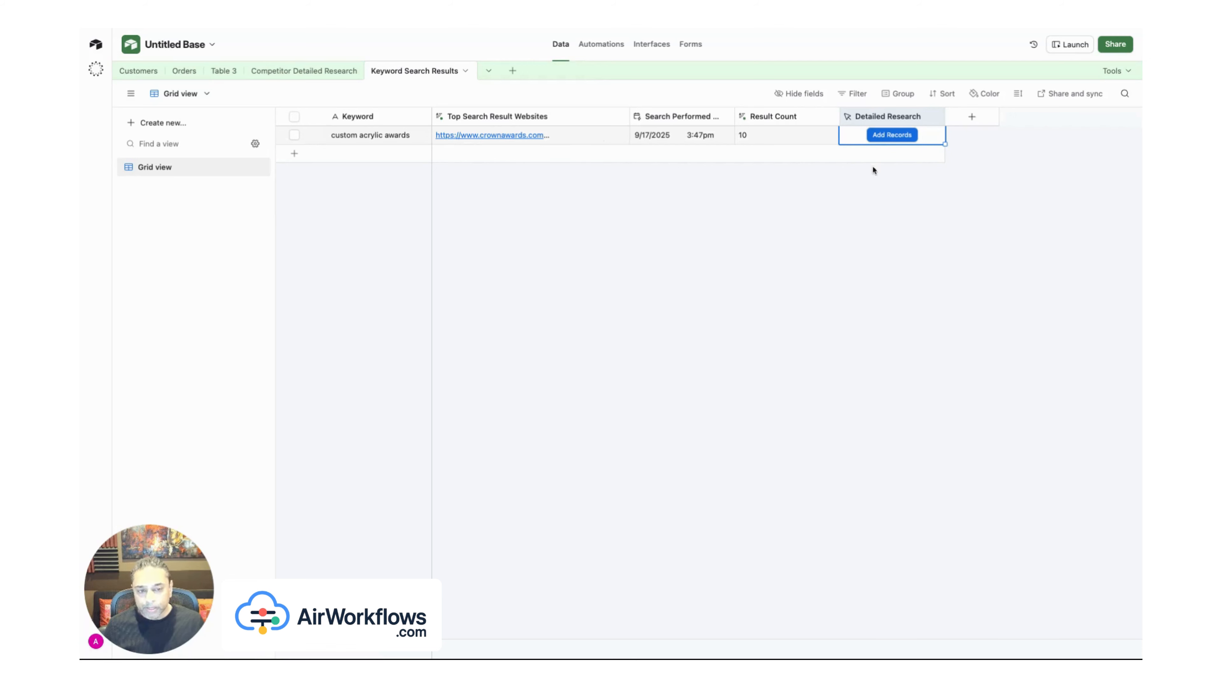
Open the Competitor Detailed Research table and examine its Services, Keywords, Blog / Case Studies, Google Ranking and SEO Analysis fields
click(317, 80)
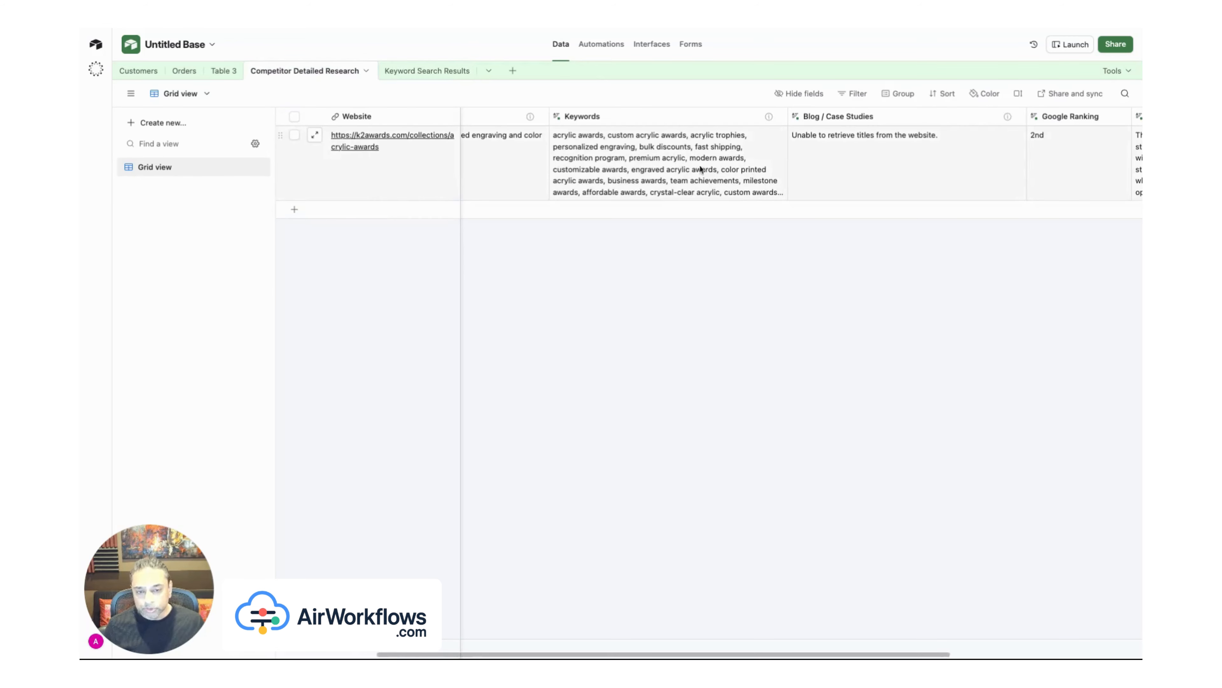
scroll(750, 212, left, 3)
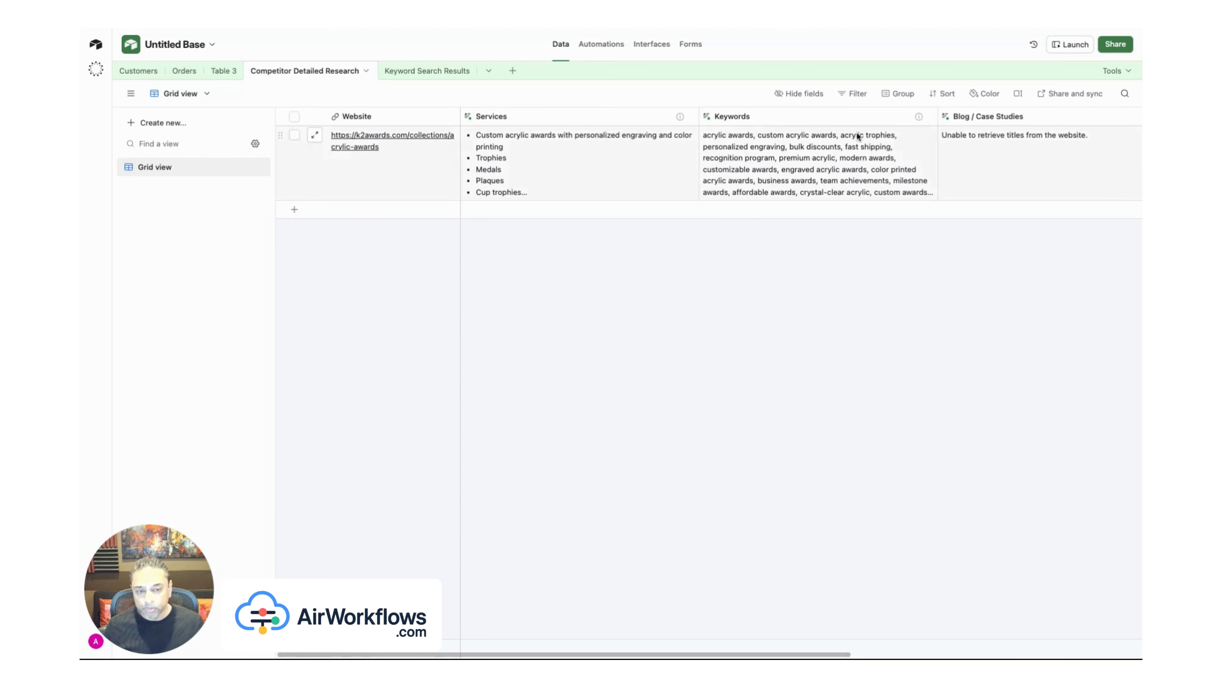
scroll(854, 136, right, 5)
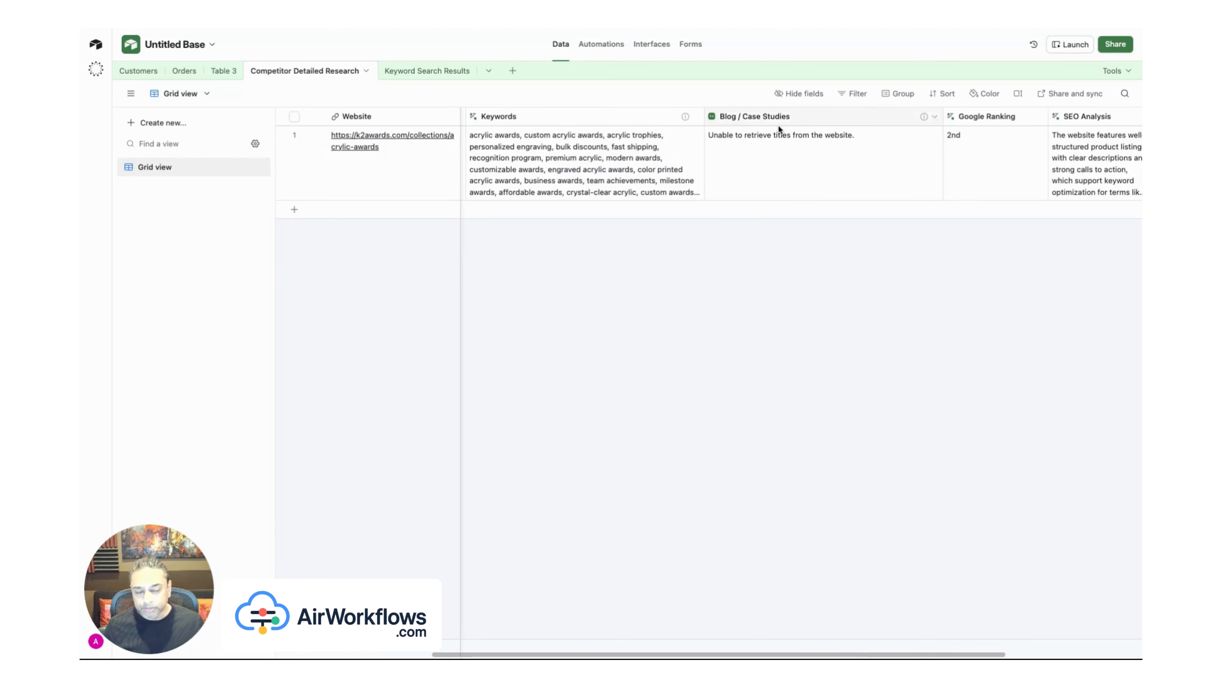
Examine the Google Ranking, SEO Analysis and SEO Score fields of the first record in Competitor Detailed Research
scroll(756, 163, right, 3)
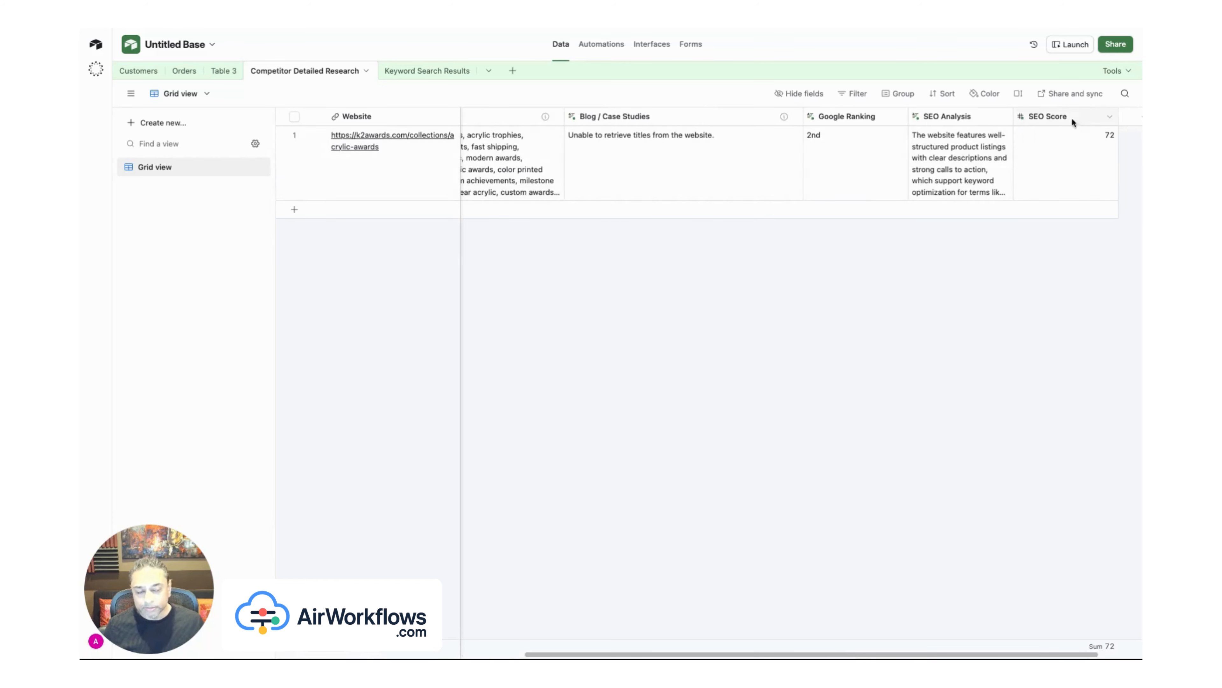
scroll(1009, 165, right, 1)
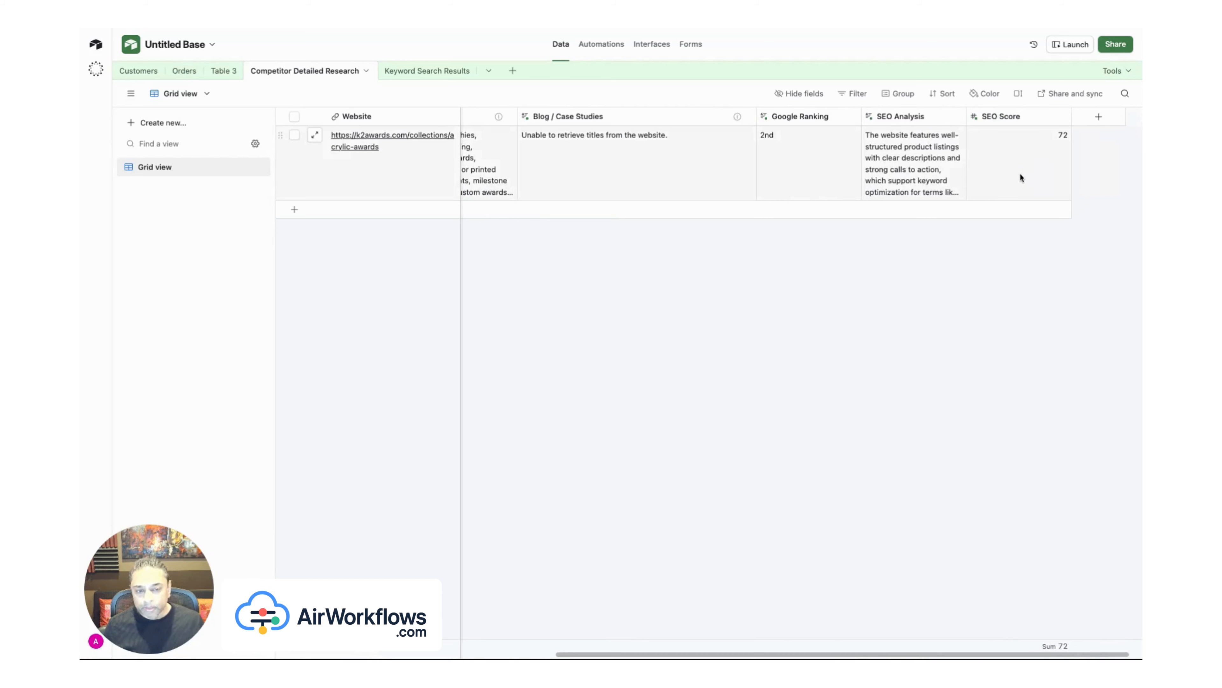
scroll(738, 175, left, 9)
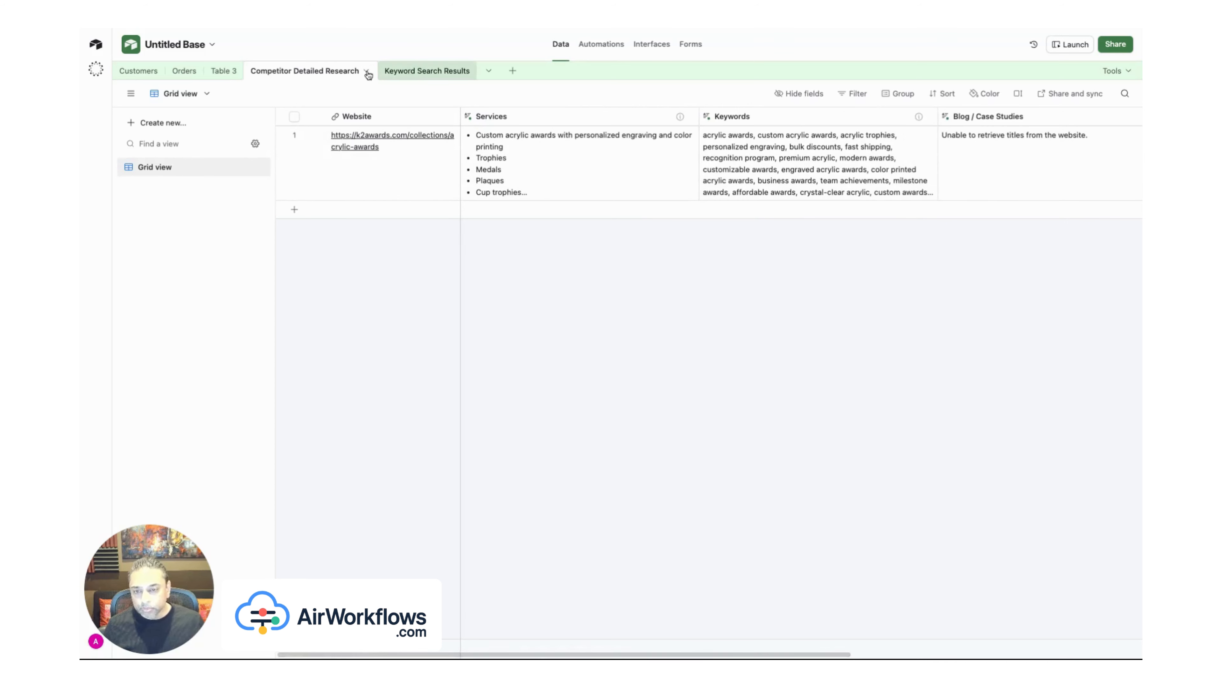
Run Add Records for "custom acrylic awards" in Keyword Search Results, close the Extensions pane, and return to the Competitor Detailed Research table
click(423, 72)
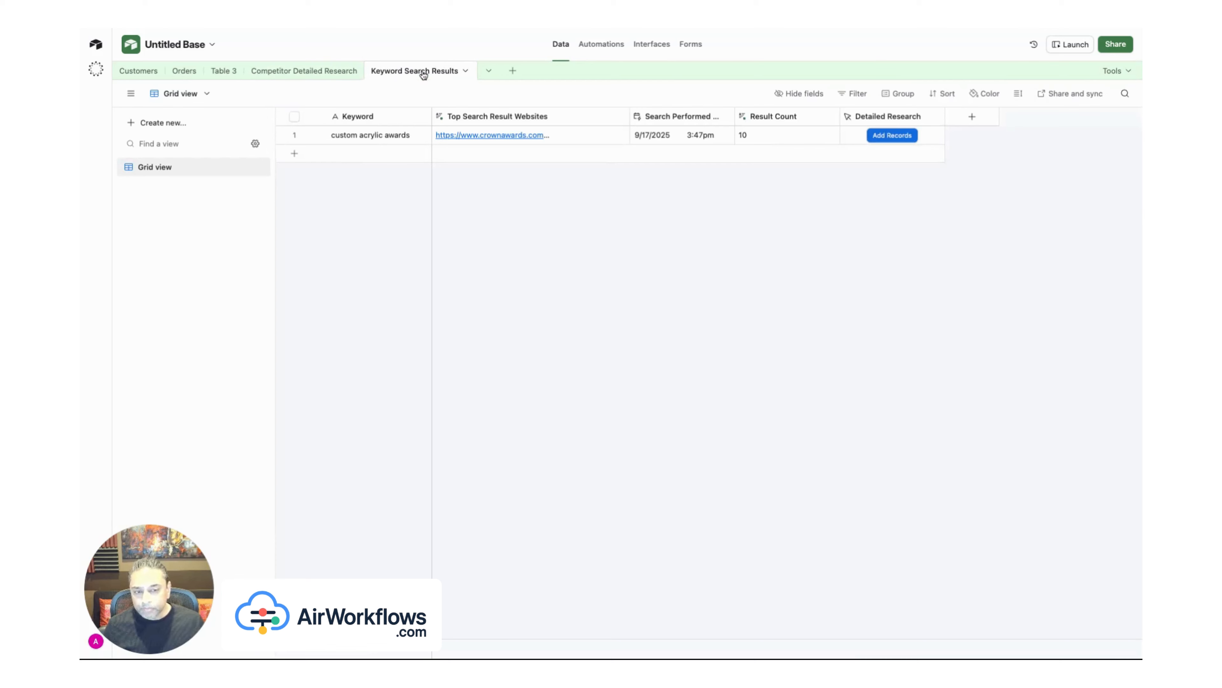
click(892, 135)
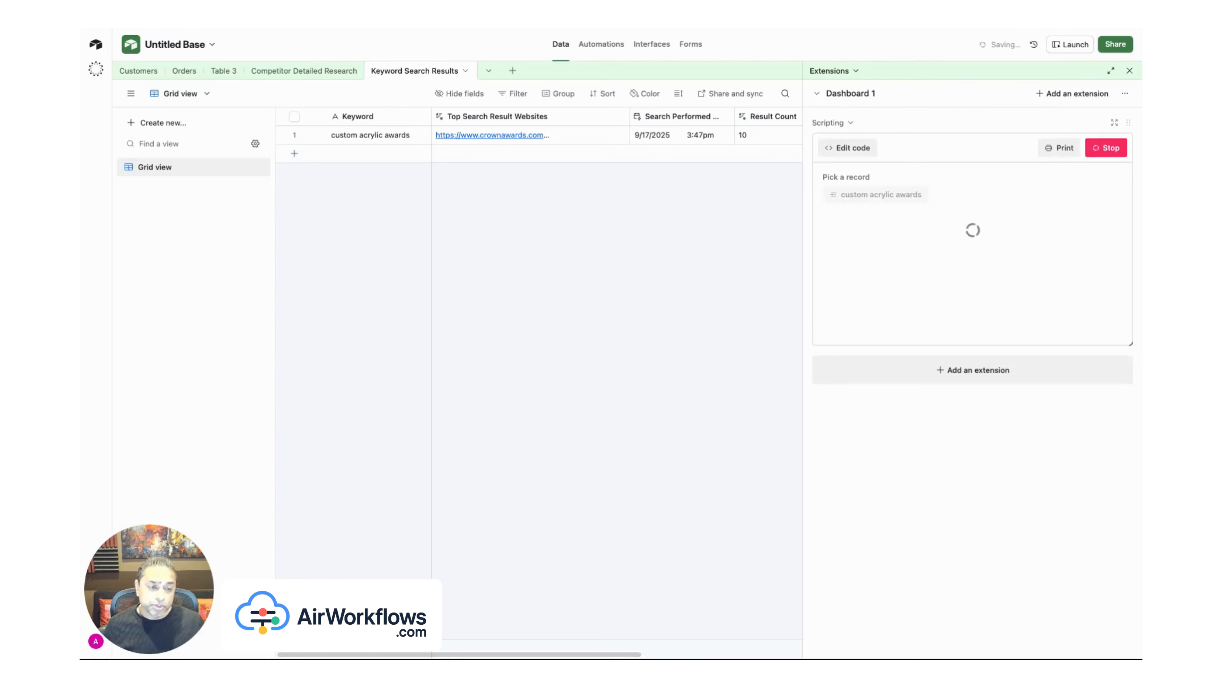
click(336, 77)
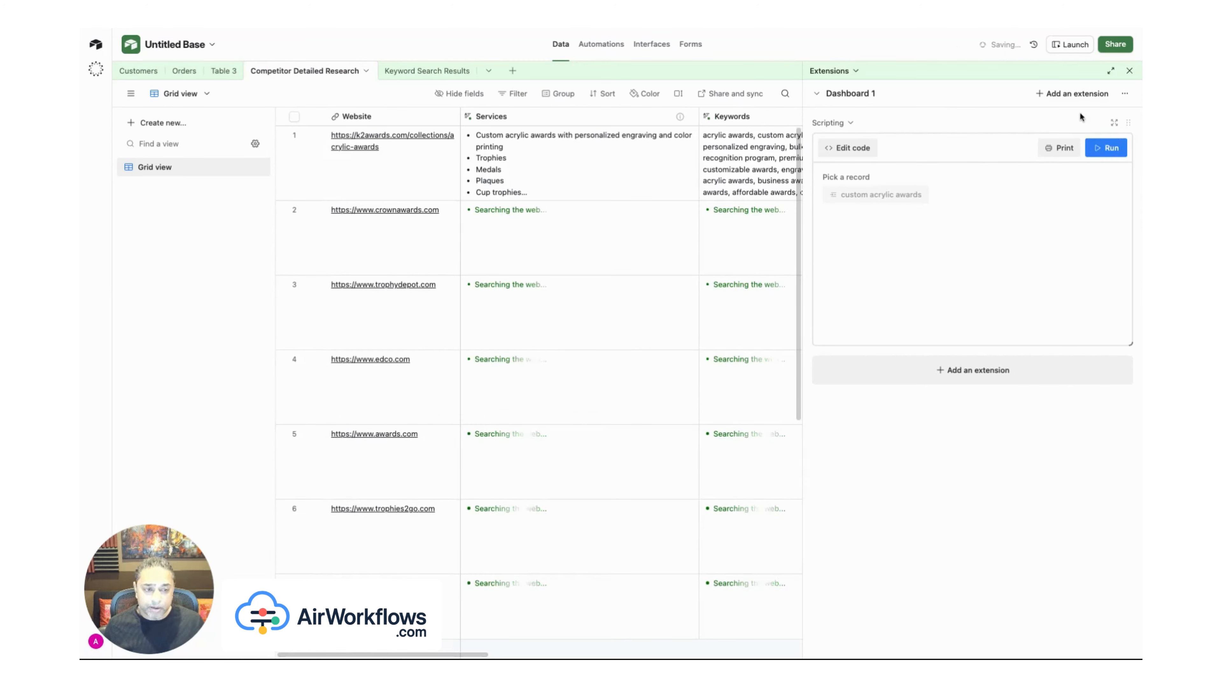
click(1129, 70)
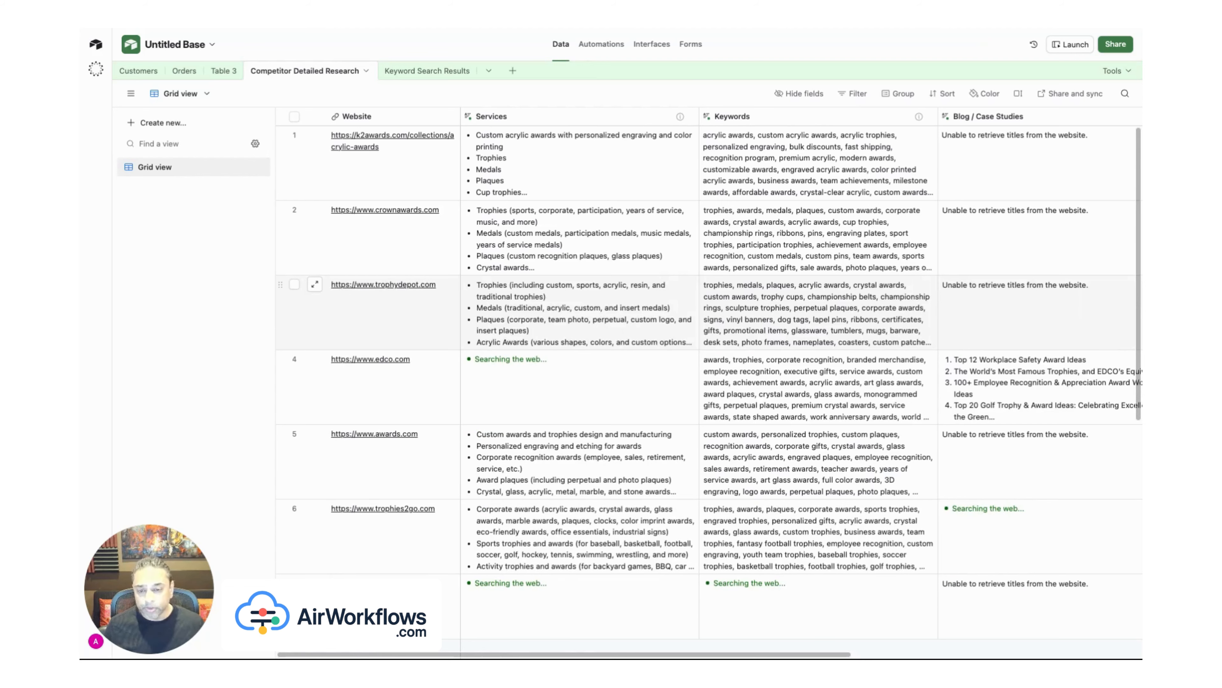
click(443, 76)
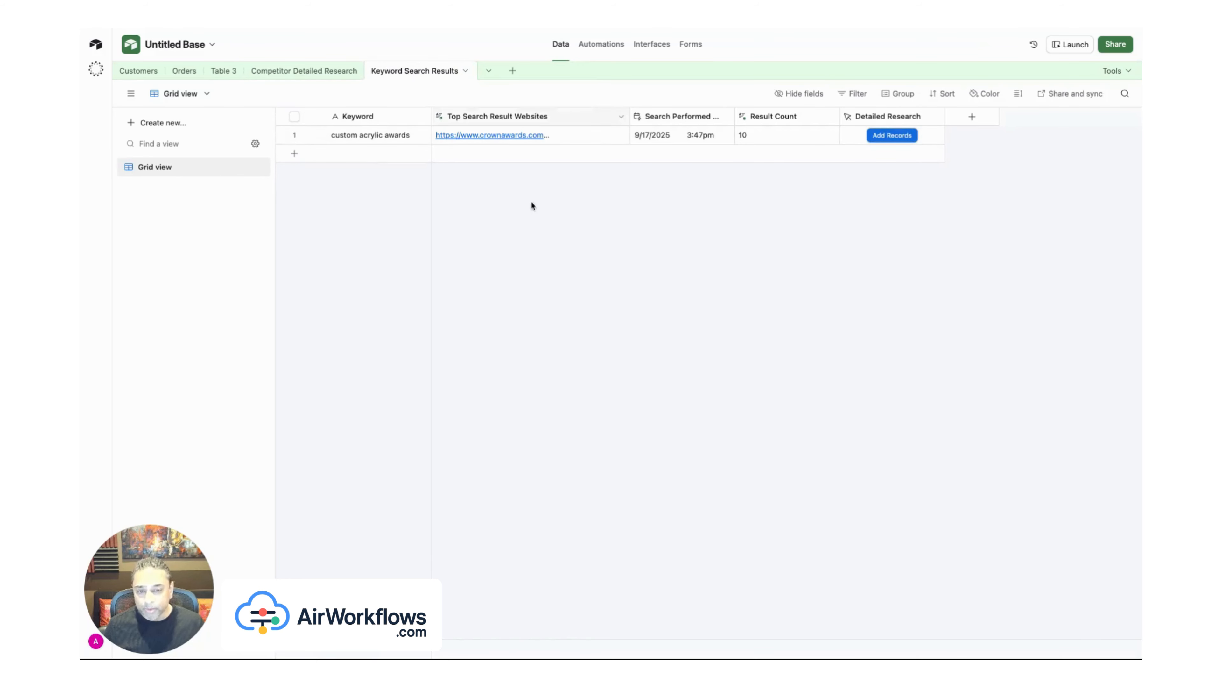
click(329, 73)
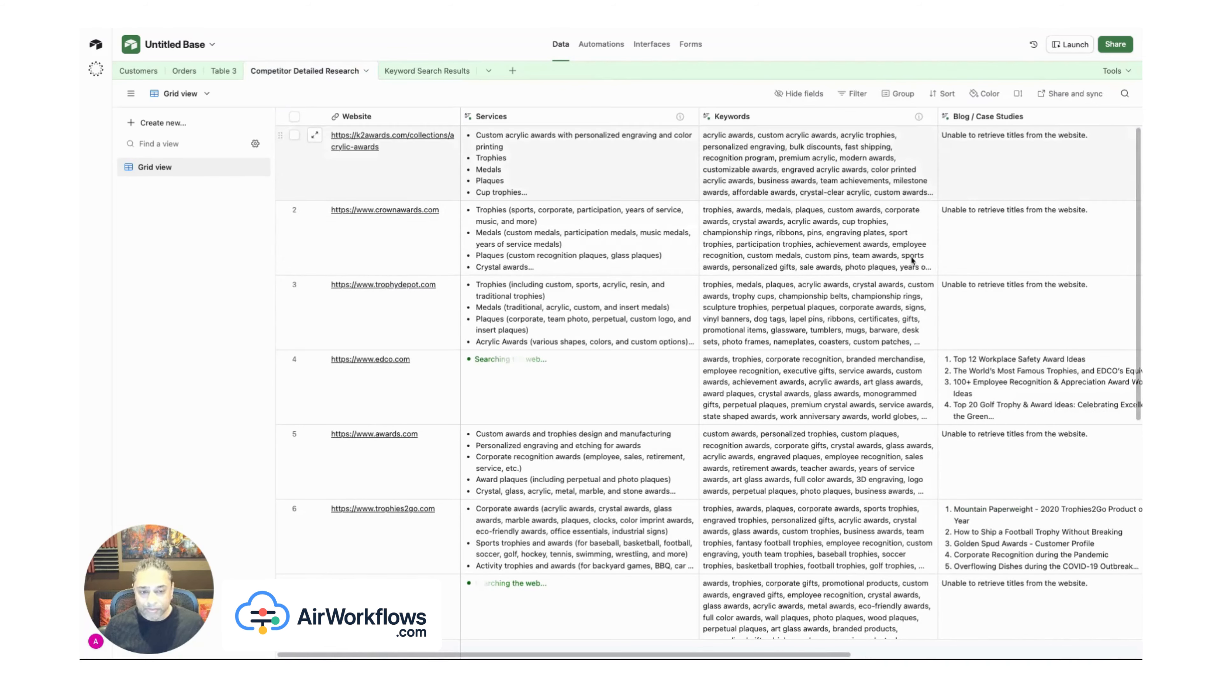
Run the Google Ranking agent for records 2 through 7 in Competitor Detailed Research
scroll(707, 383, right, 5)
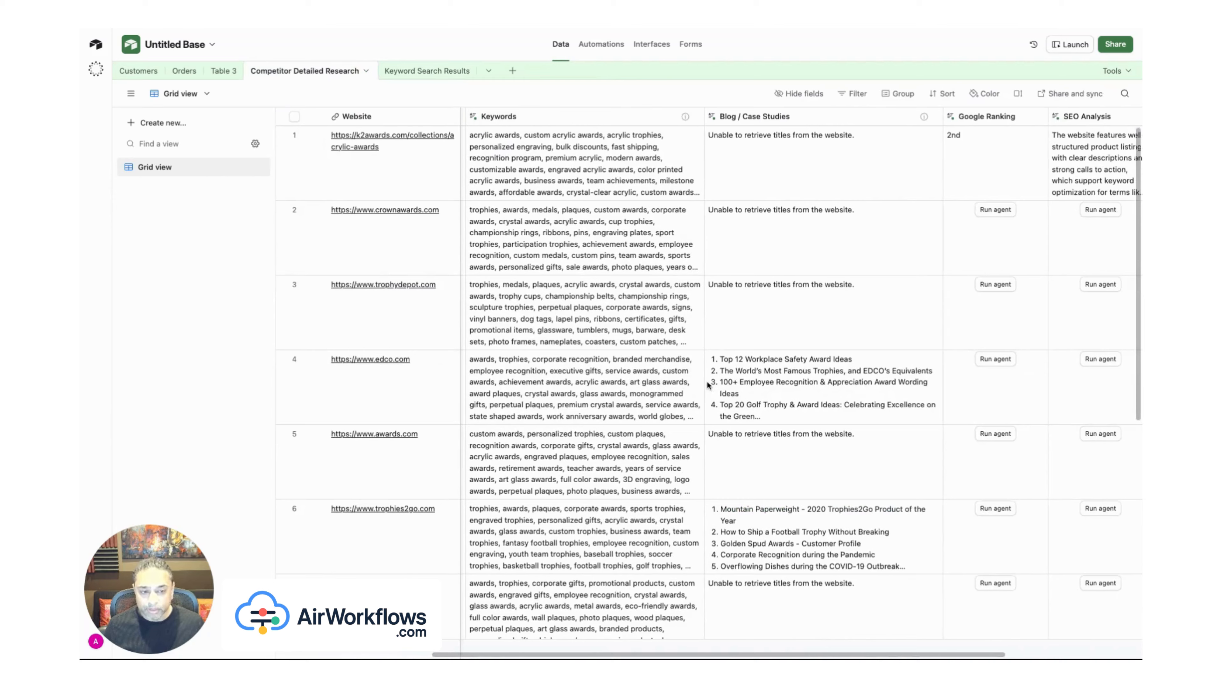
scroll(914, 366, right, 4)
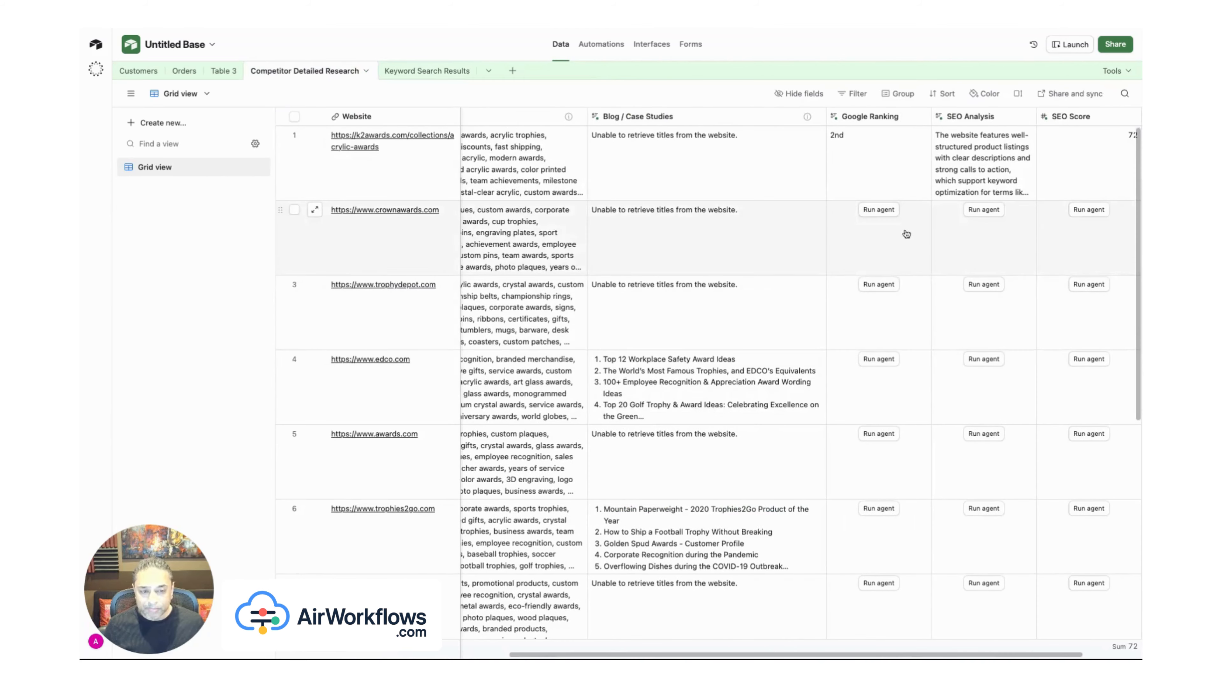
click(788, 211)
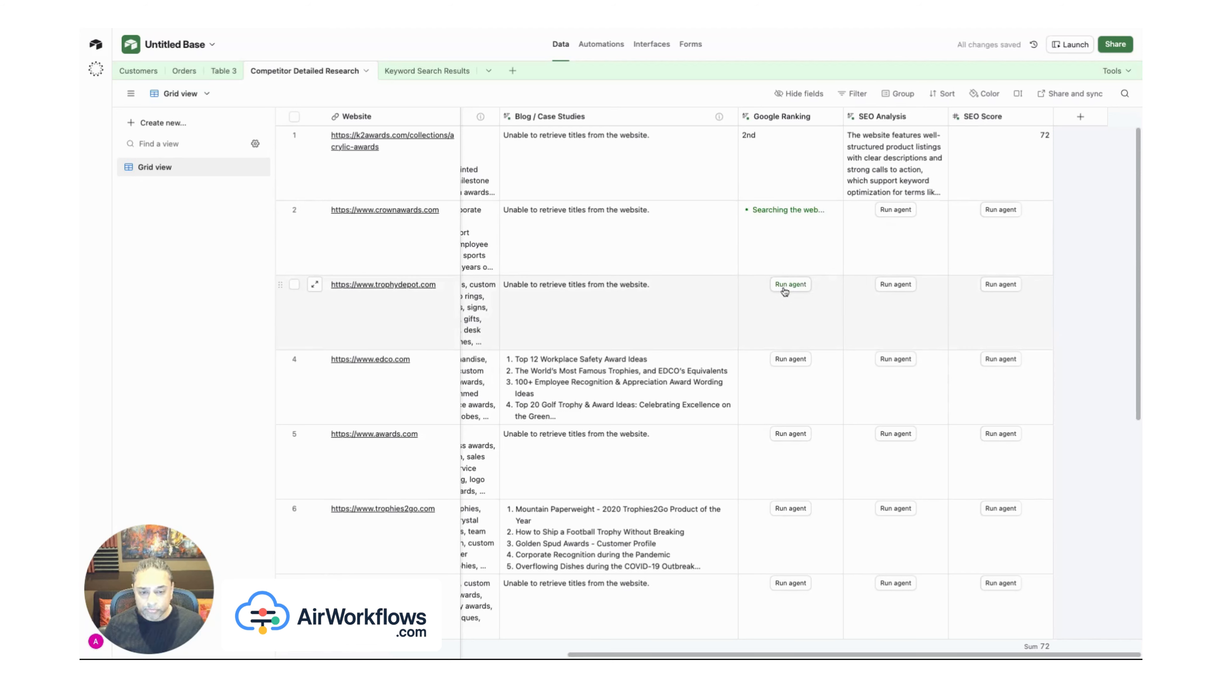
click(780, 289)
click(786, 360)
click(790, 433)
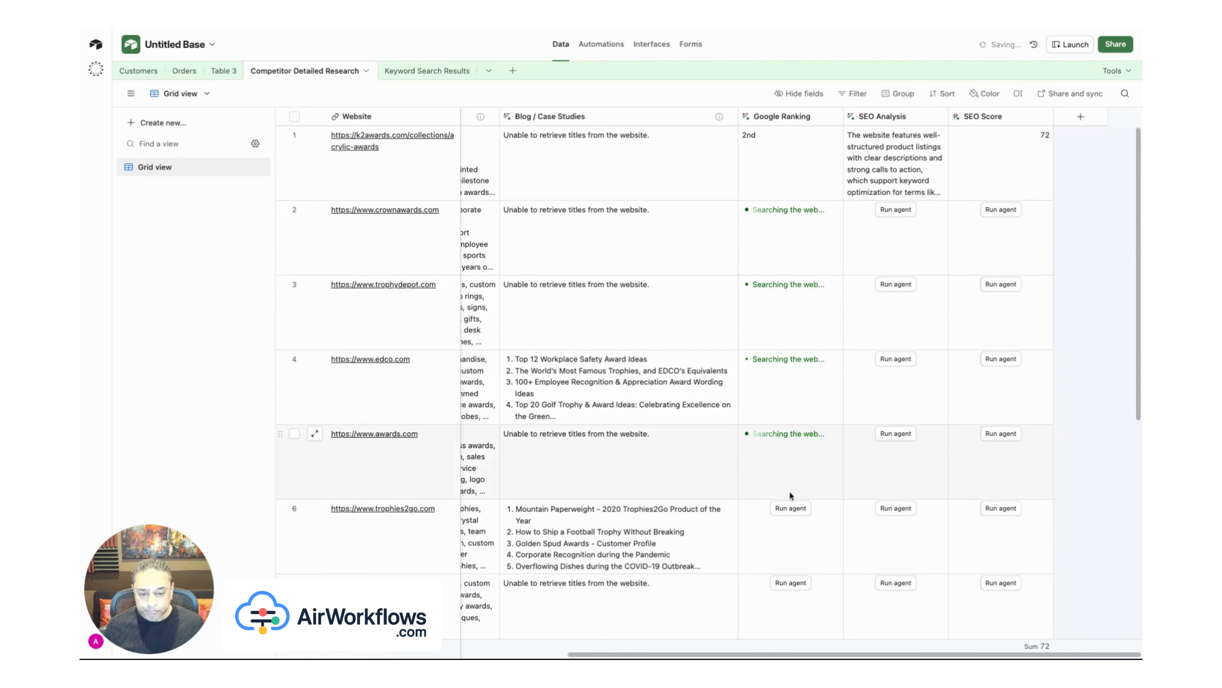
click(791, 508)
click(790, 582)
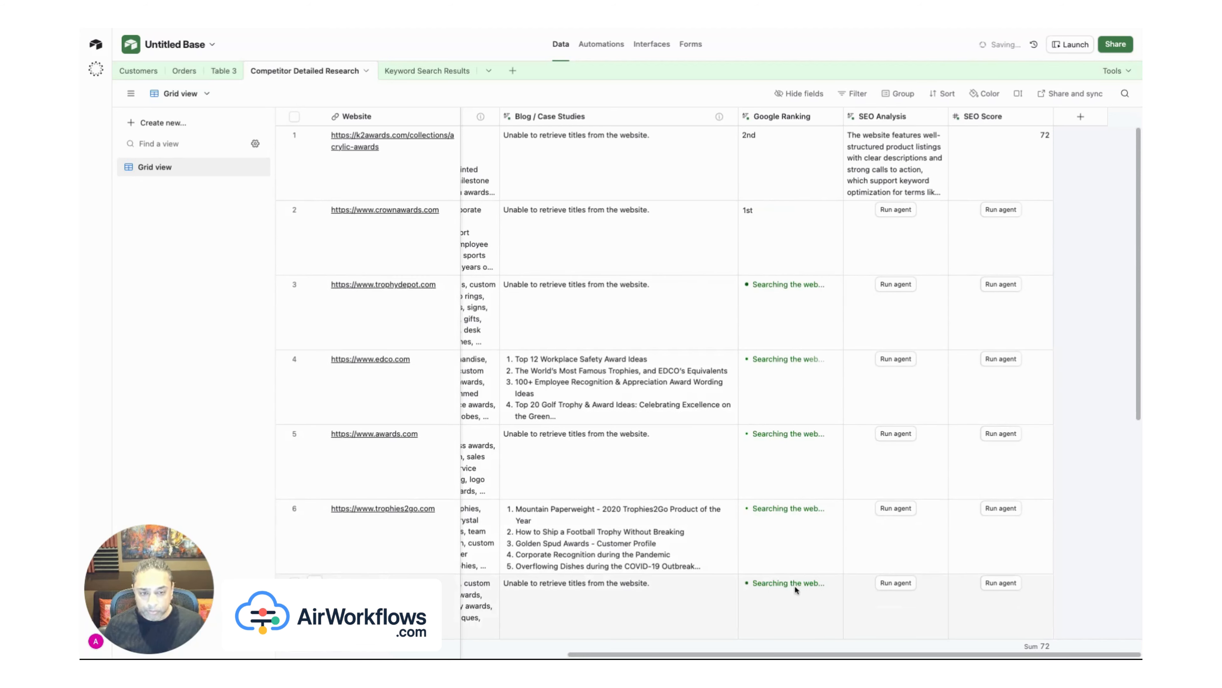
Run the SEO Score agent for records 2, 3, 5, 6 and 7, and select record 4's SEO Score cell
click(1000, 210)
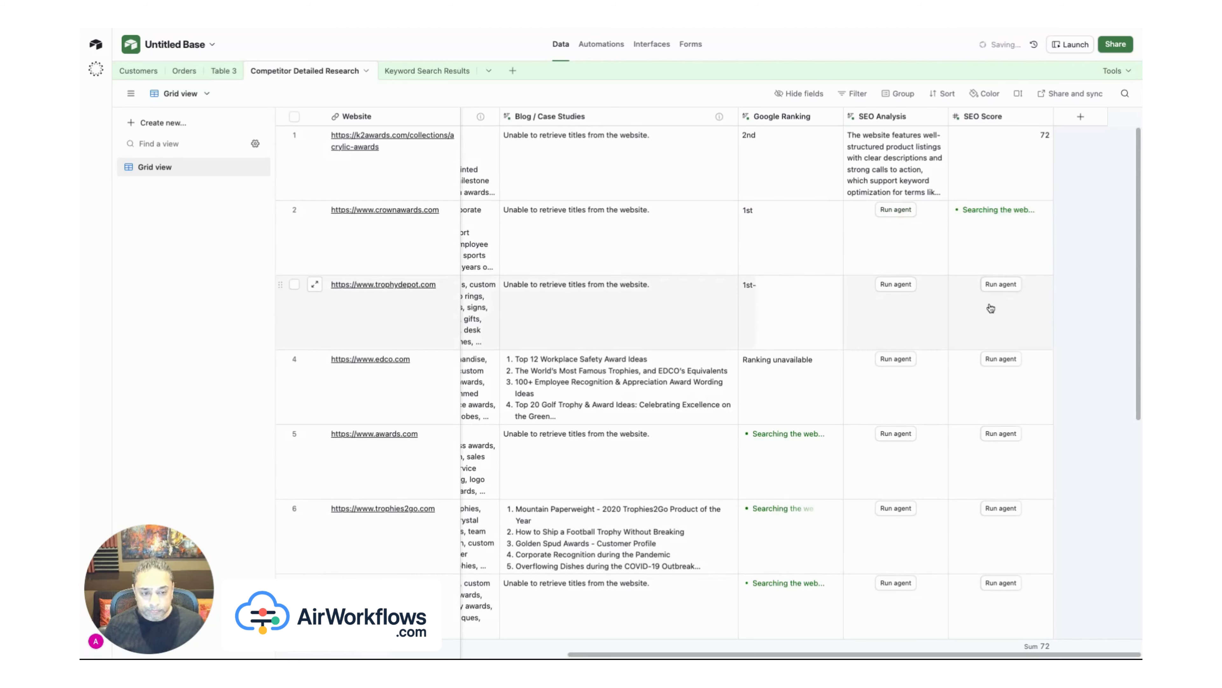
click(1000, 284)
click(992, 367)
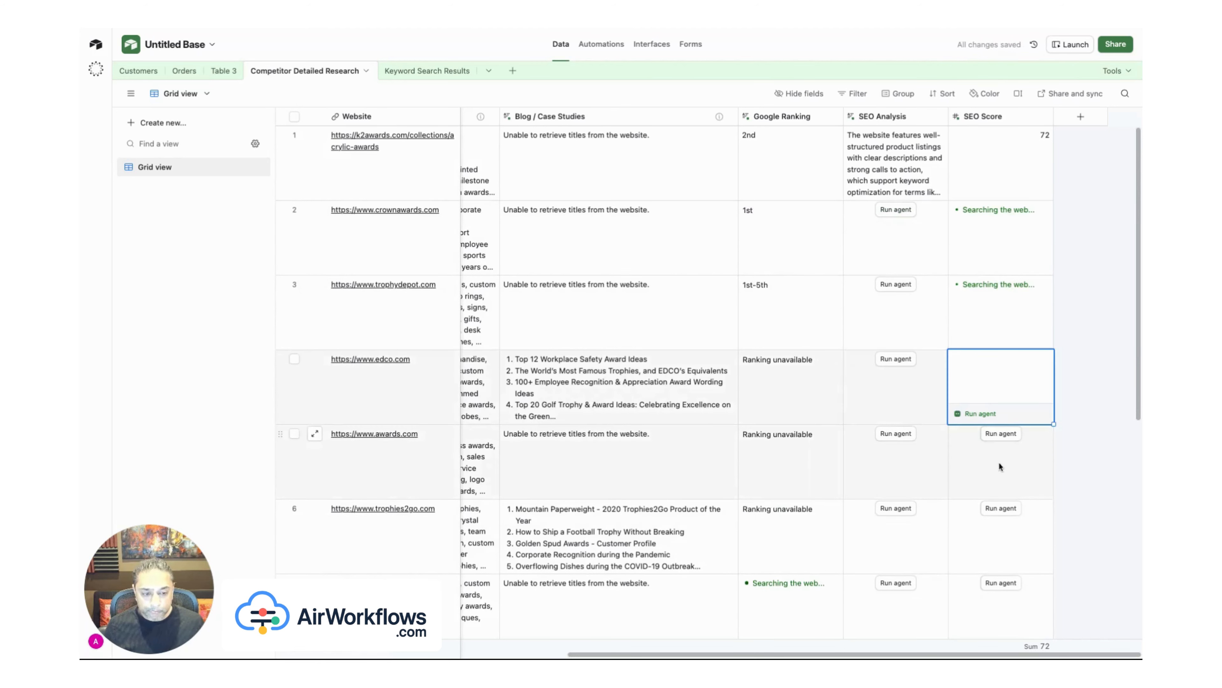
click(1000, 434)
click(1001, 508)
click(1001, 582)
Run the SEO Analysis agent for records 2 through 7
click(896, 583)
click(895, 508)
click(895, 433)
click(899, 359)
click(895, 284)
click(895, 210)
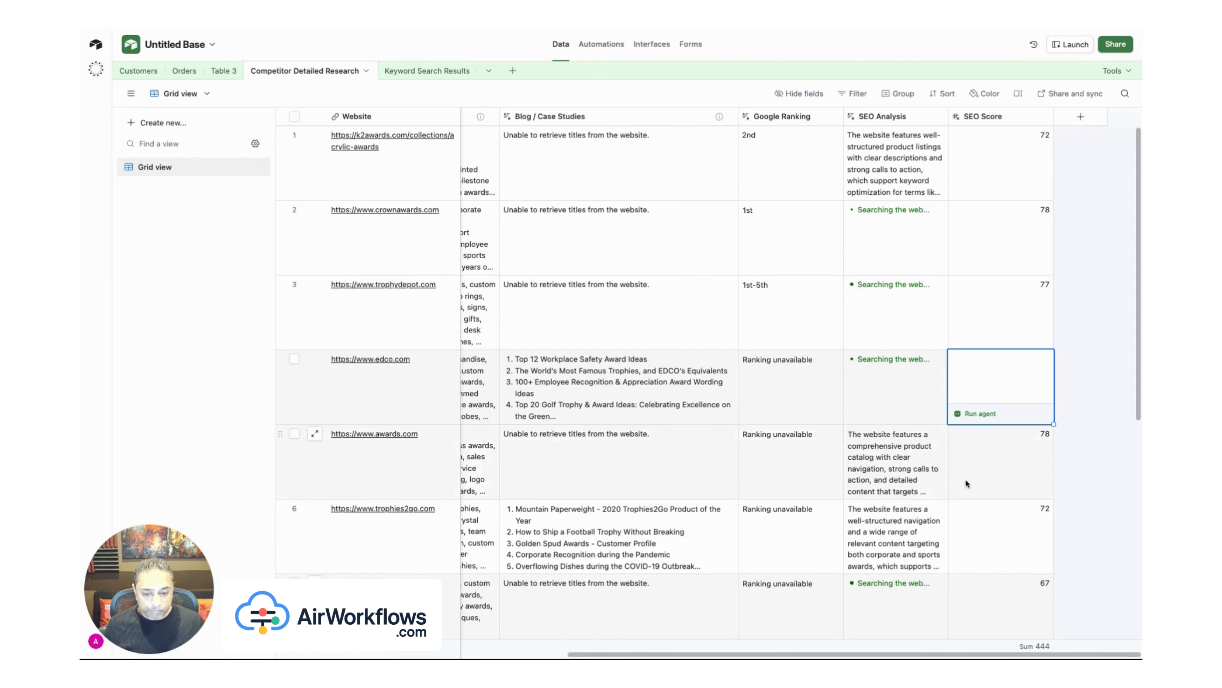
Expand the first record's SEO Analysis cell, read through the full analysis text, and close it
scroll(966, 238, left, 5)
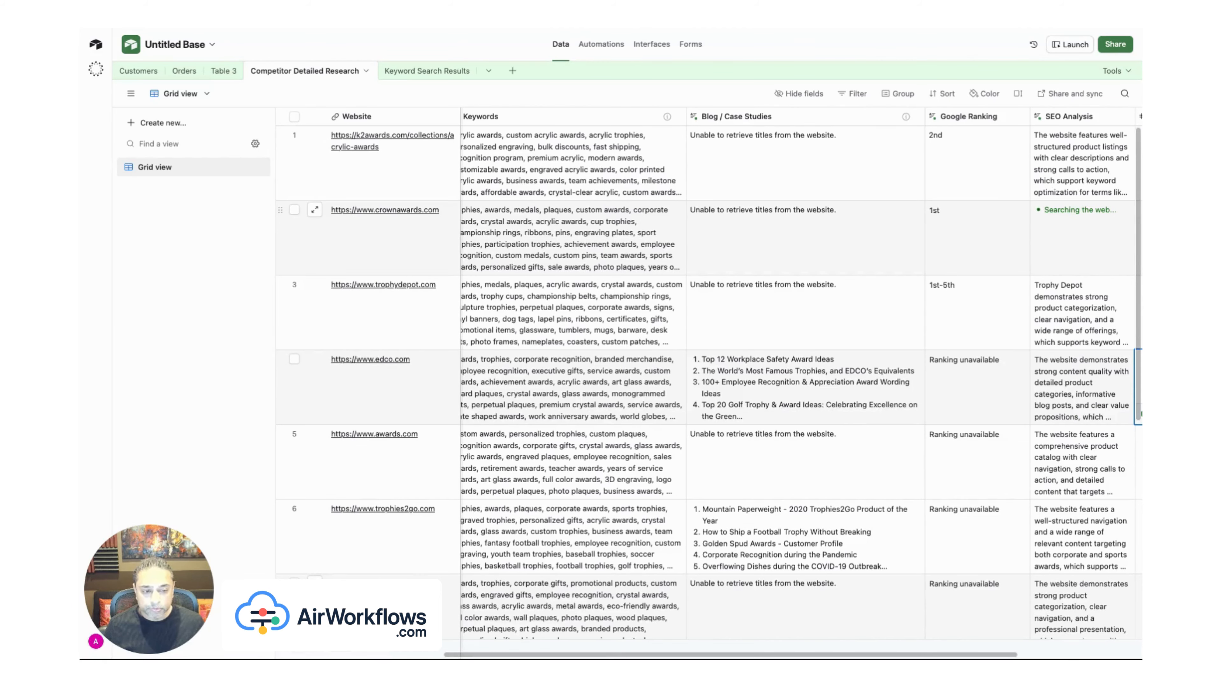
scroll(712, 230, right, 5)
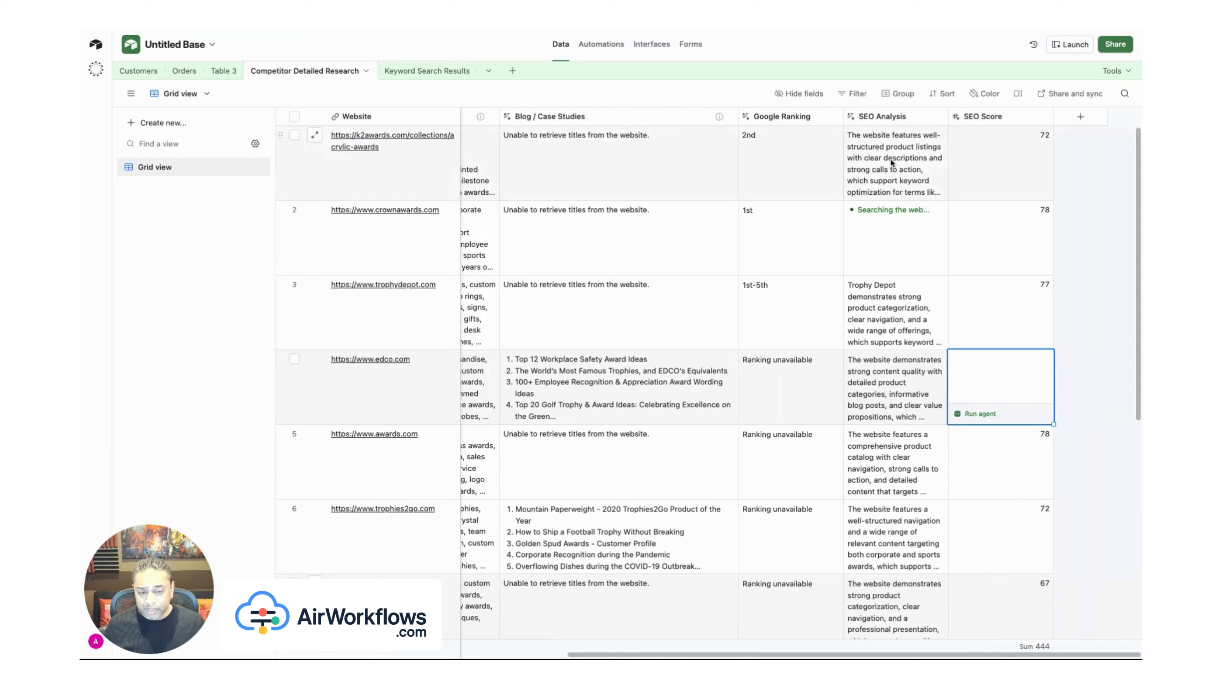
click(910, 161)
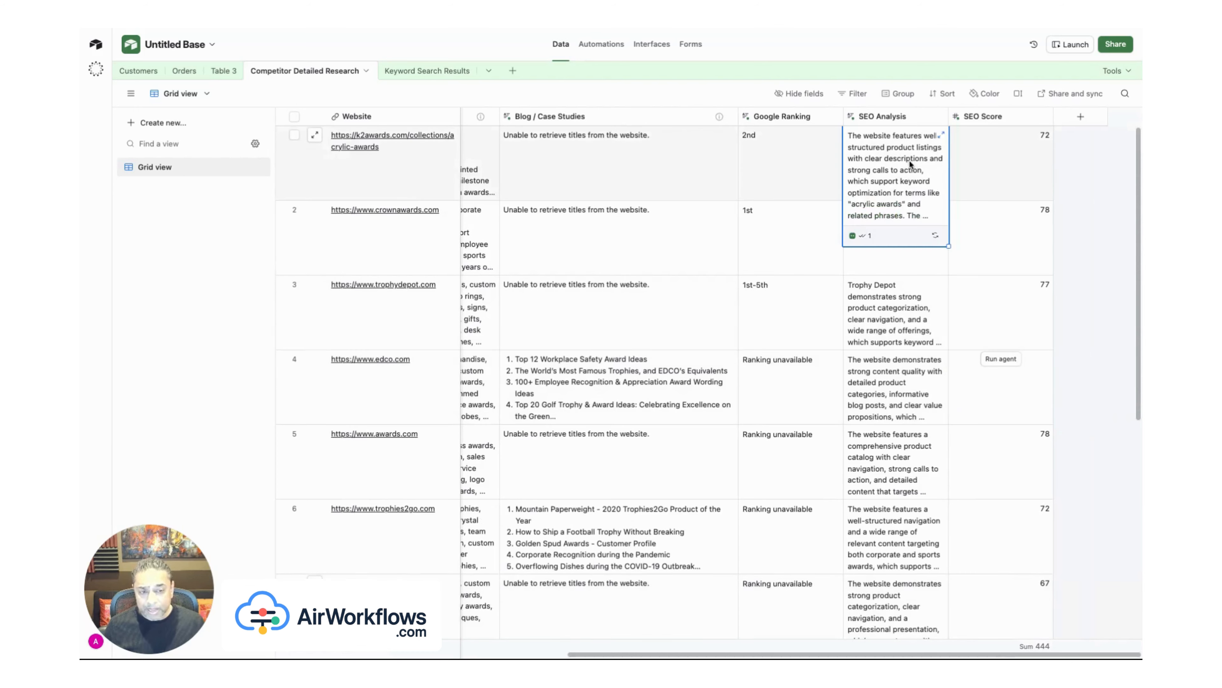
click(941, 136)
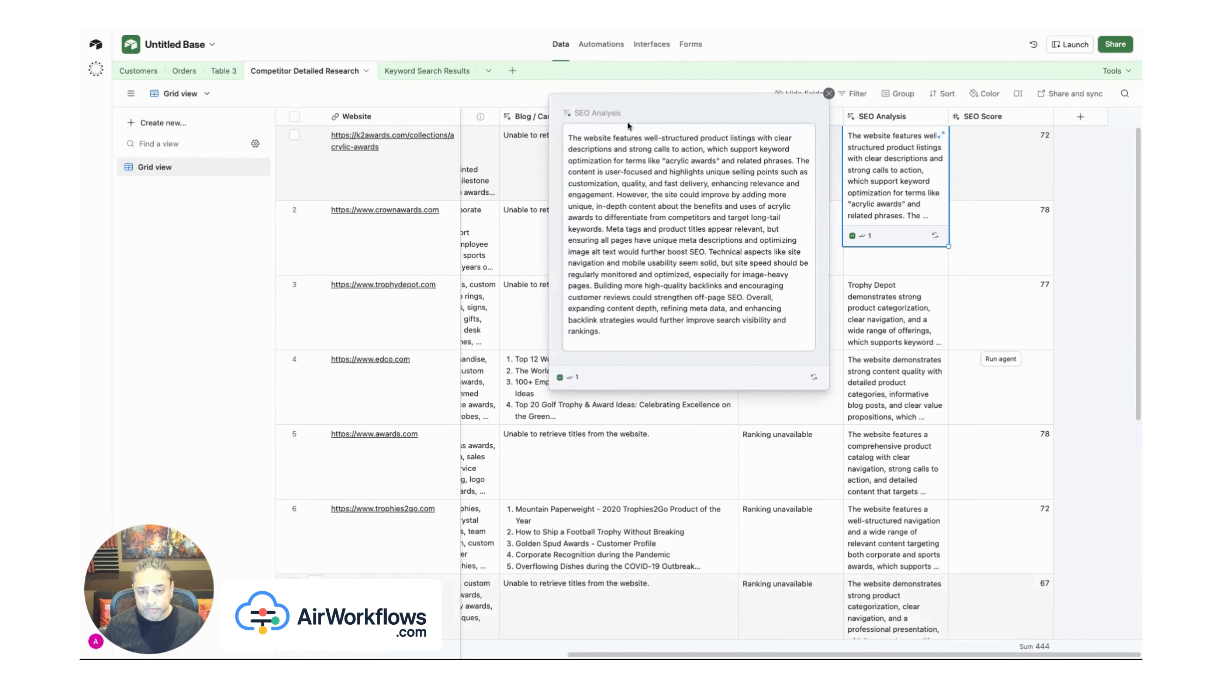
drag(568, 140, 730, 343)
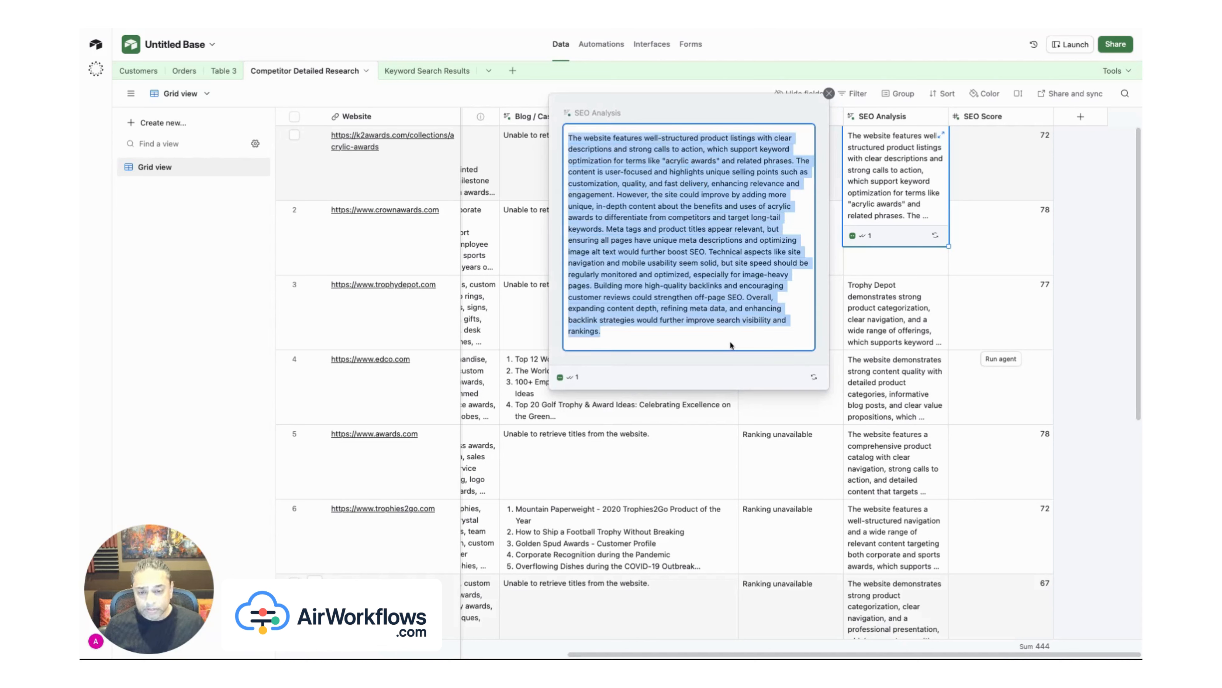
click(730, 340)
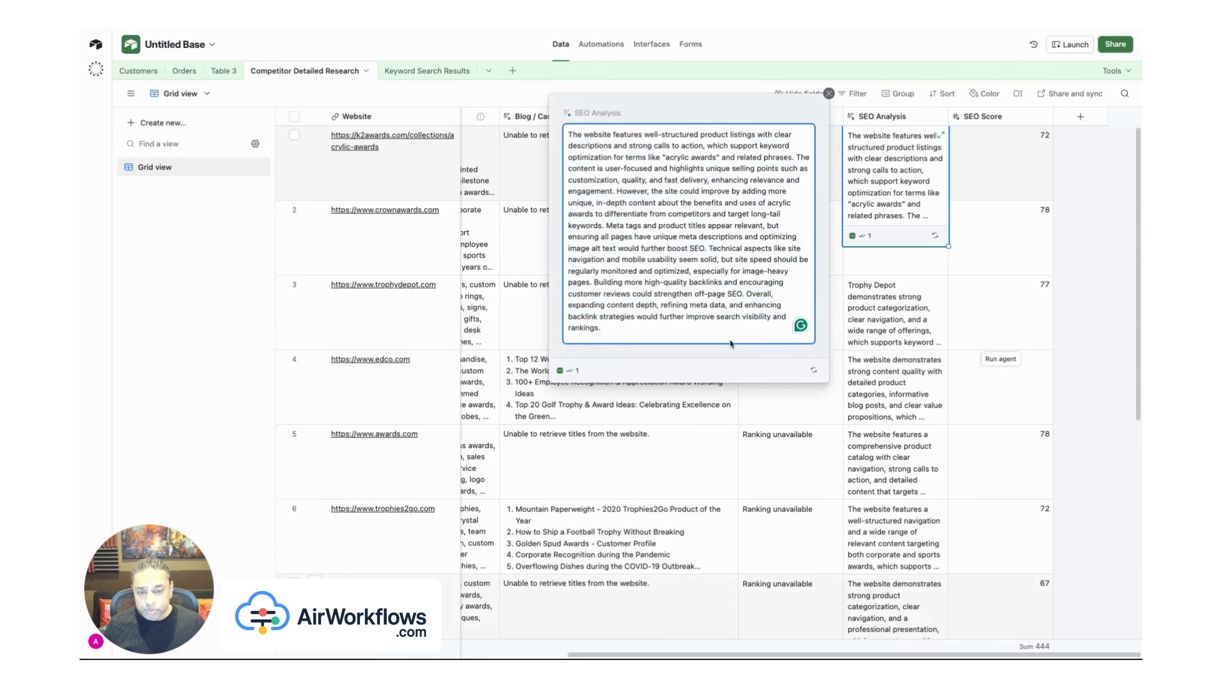
click(694, 271)
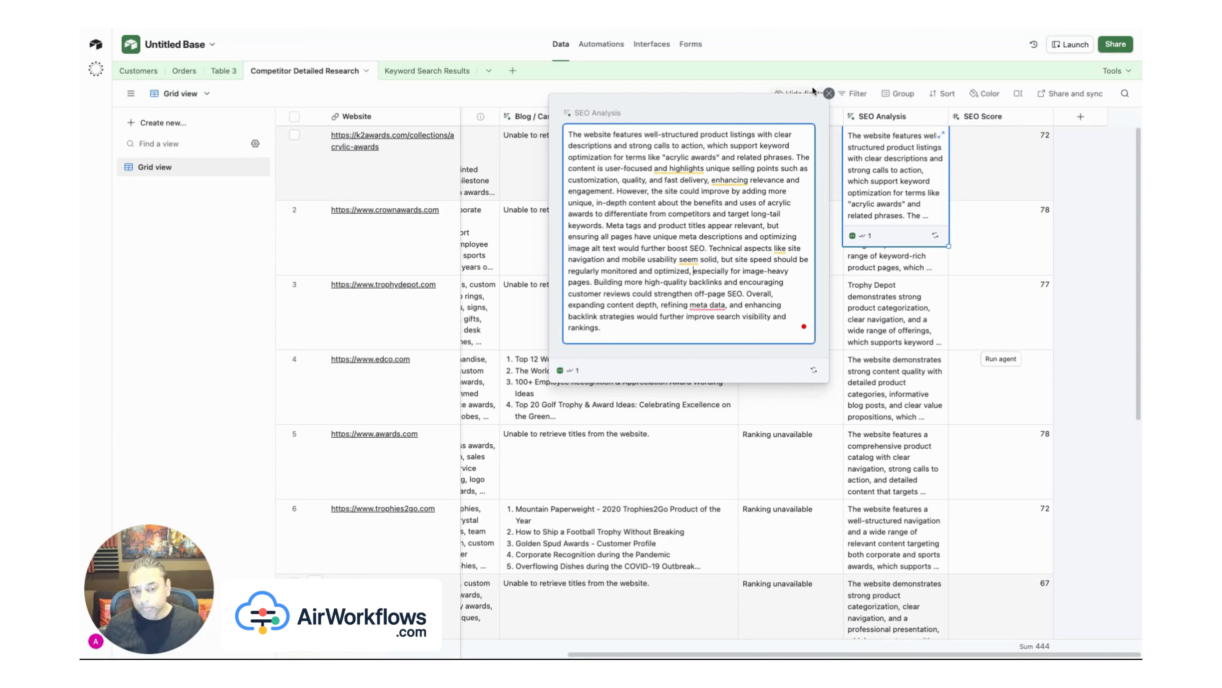
click(829, 95)
Select the first record's Google Ranking cell, and review the Services, Keywords and Blog / Case Studies of the table's last records
click(790, 158)
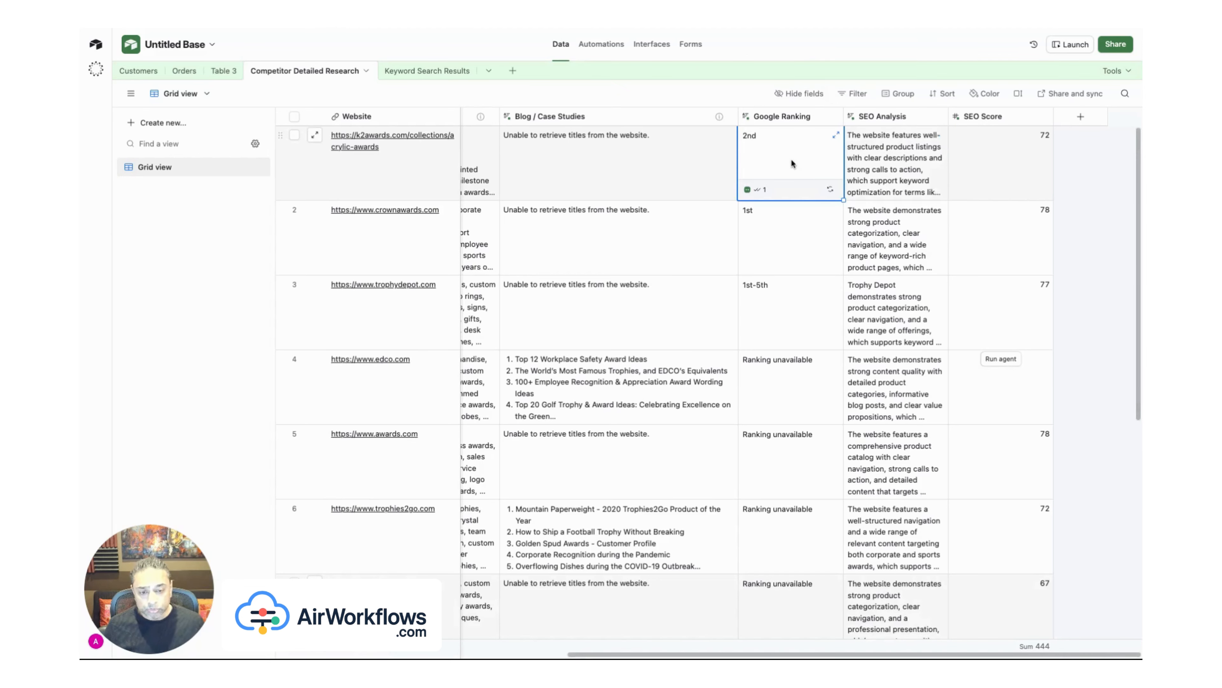
scroll(807, 290, down, 7)
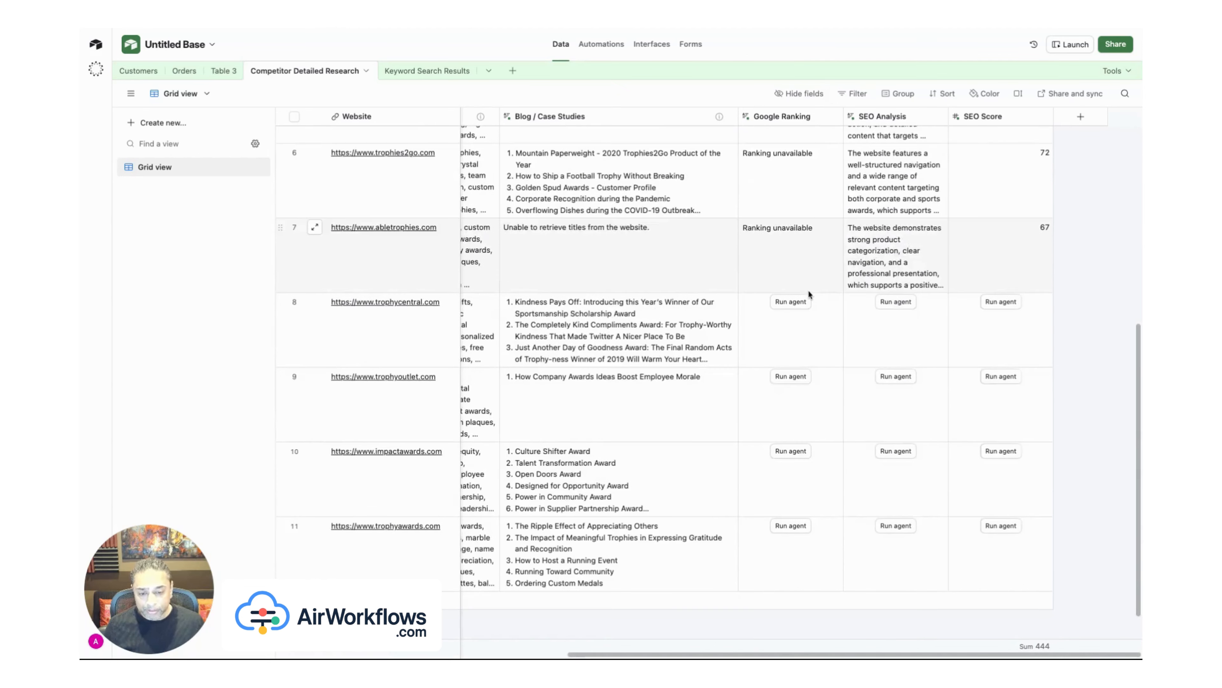
scroll(894, 289, left, 8)
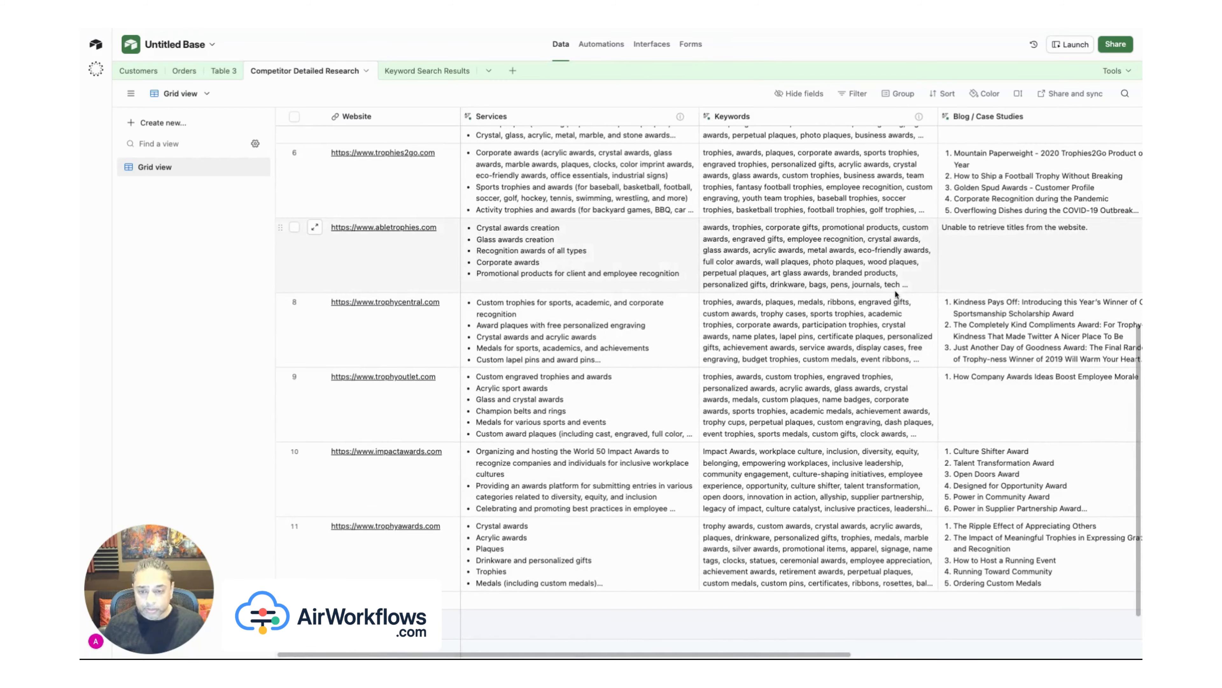